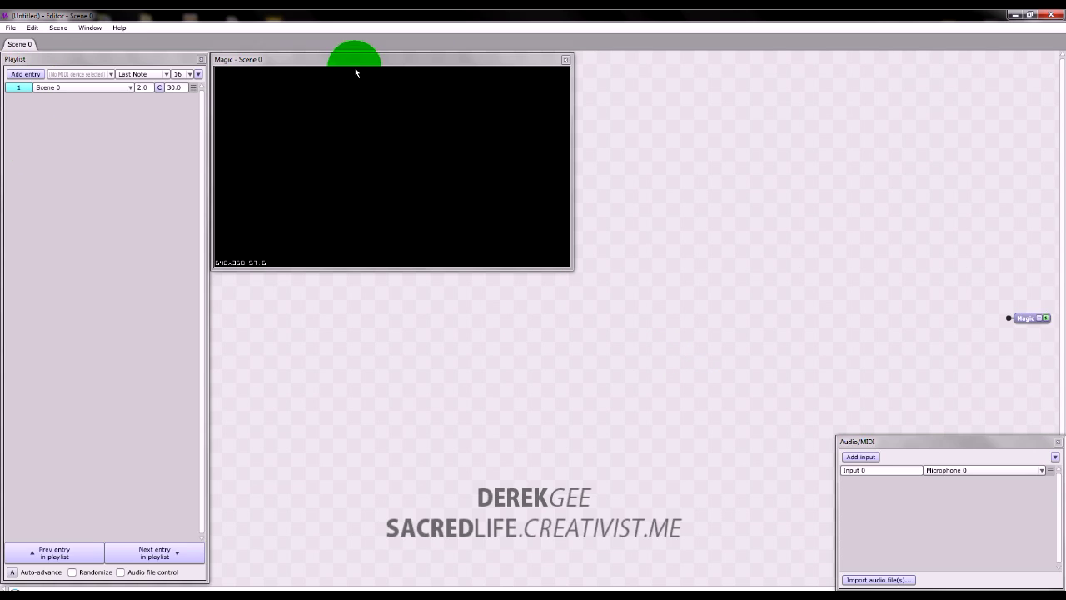
Start importing an audio file and browse the Music library to MP3myMP3 > TANKDRUM 2014 > Finished Tracks.
left_click(355, 73)
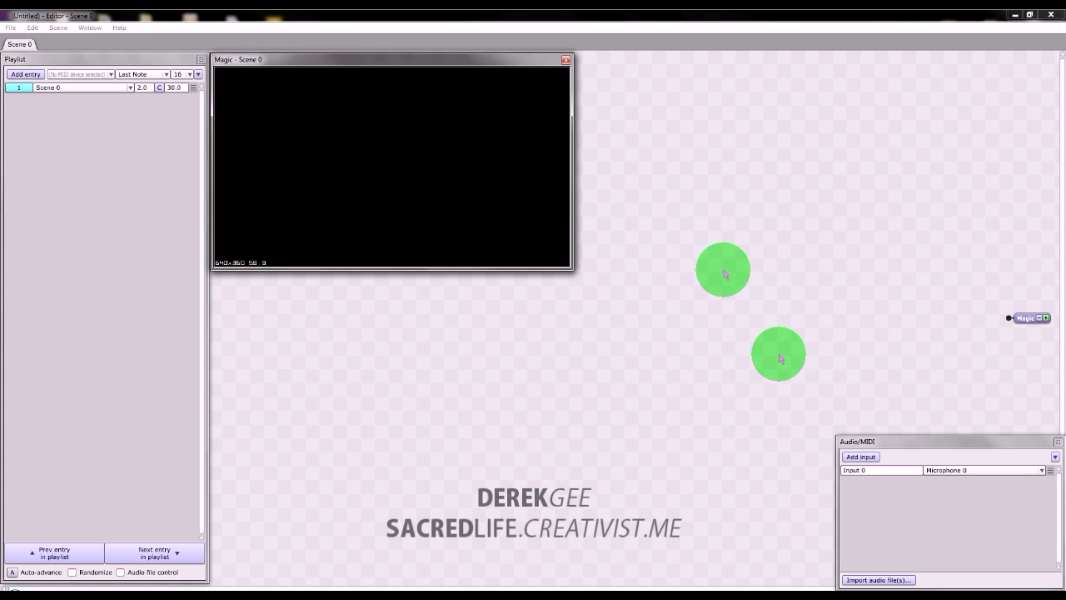
left_click(884, 582)
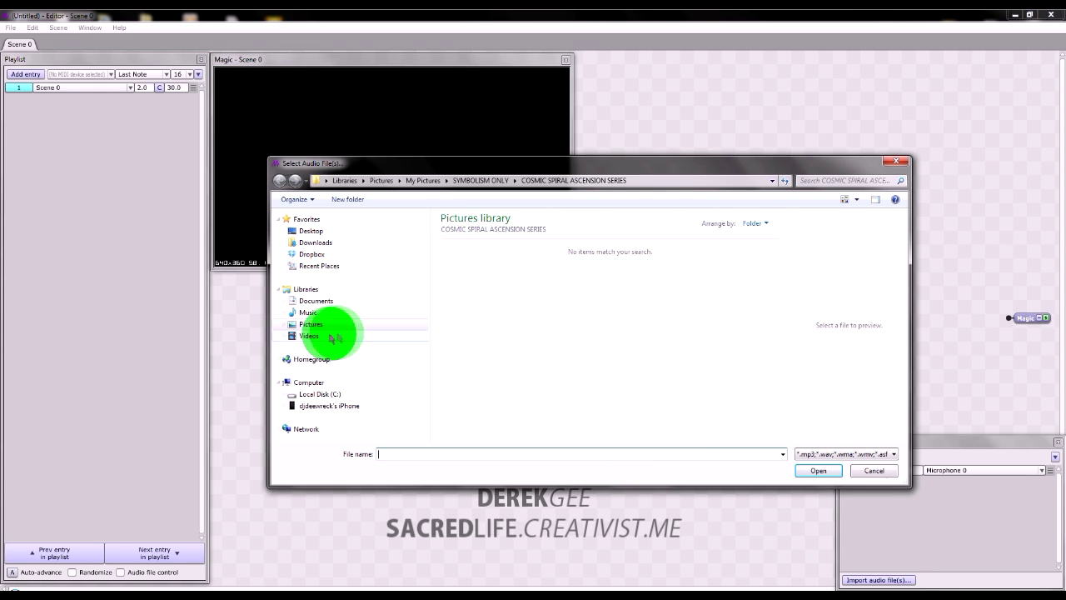
left_click(308, 312)
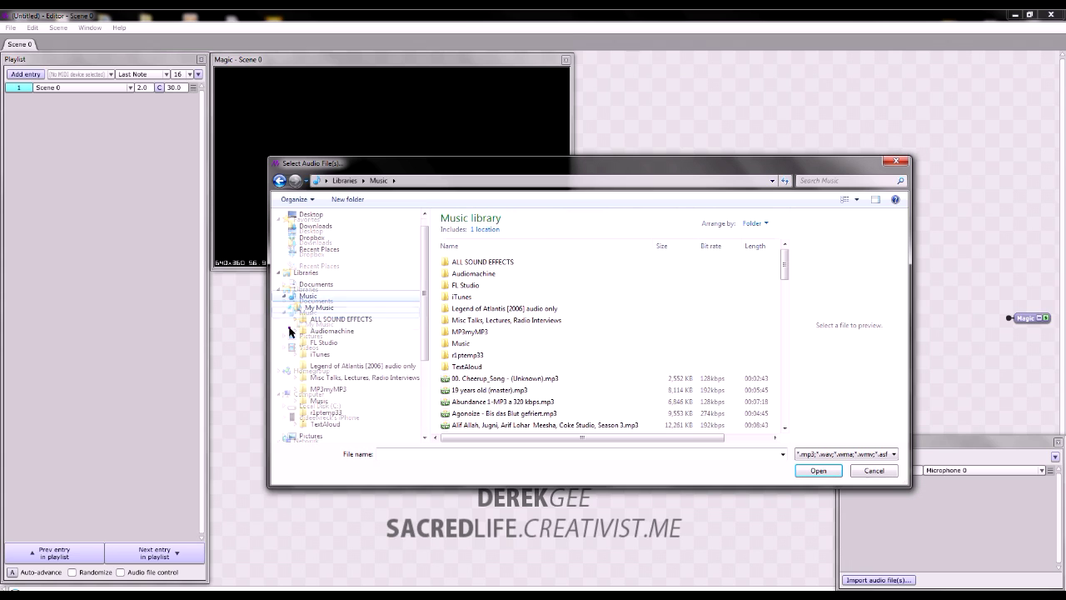
left_click(295, 389)
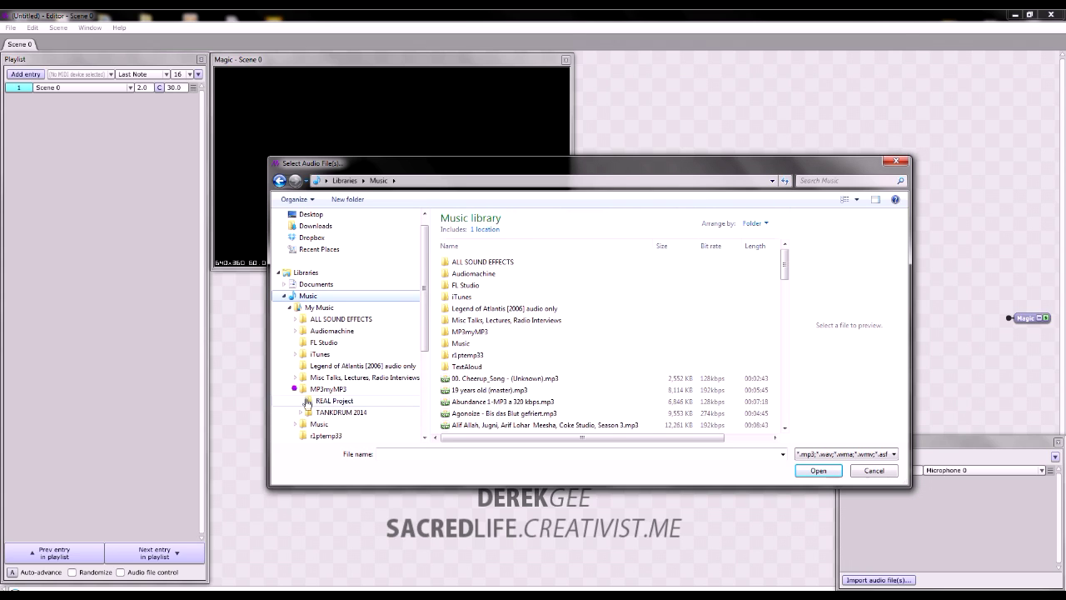
left_click(300, 412)
left_click(305, 371)
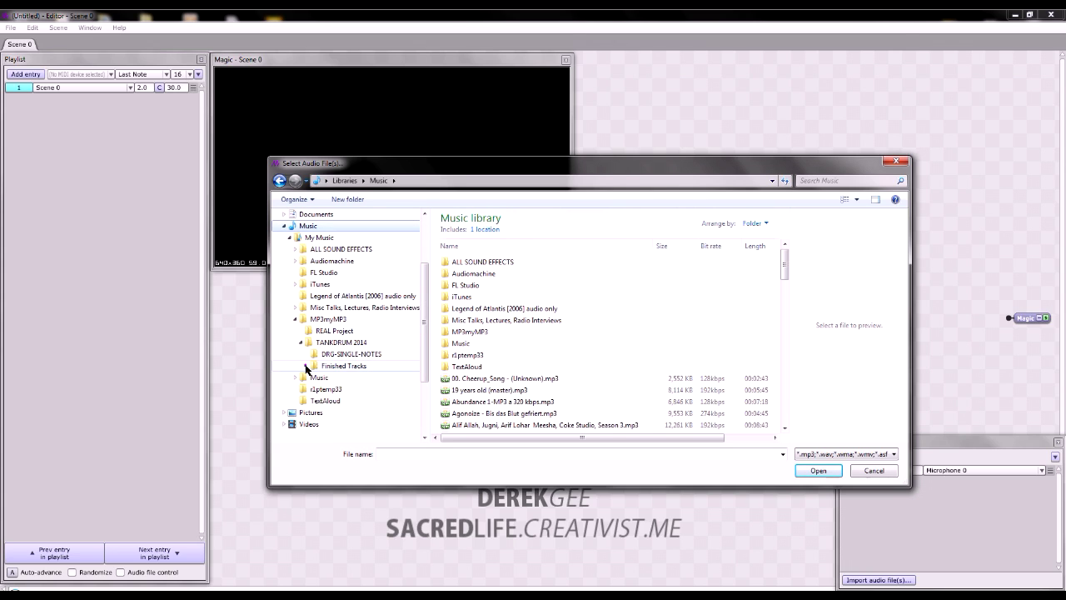
left_click(367, 366)
left_click(428, 371)
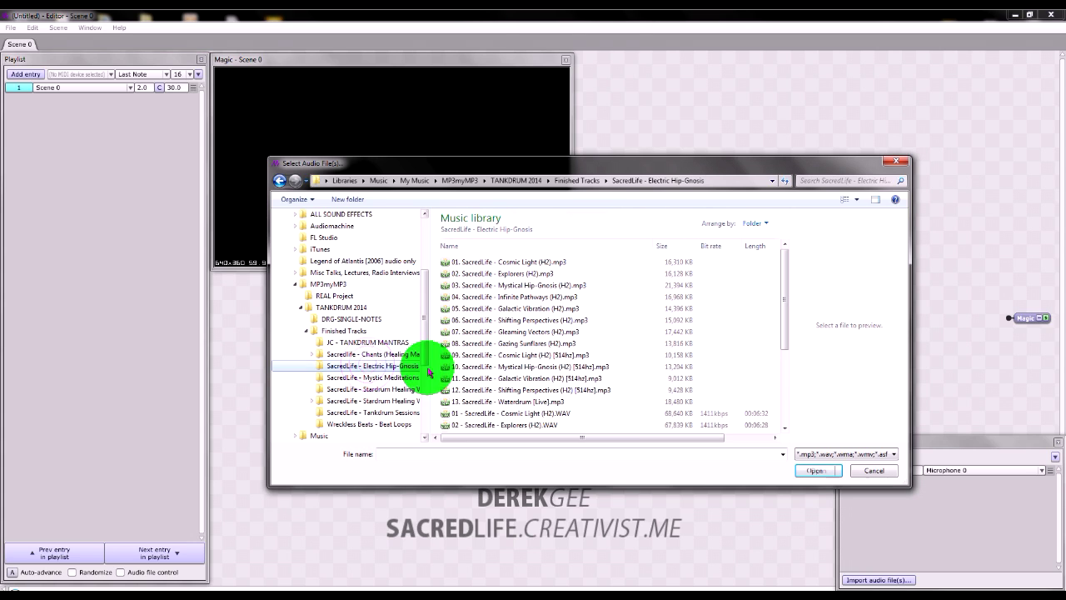
Import "07. SacredLife - Ong Namo [432hz Dance Mix] (ft. SiriSat).mp3" from the "Sacredlife - Chants (Healing Mantra Music)" folder.
left_click(398, 354)
left_click(400, 357)
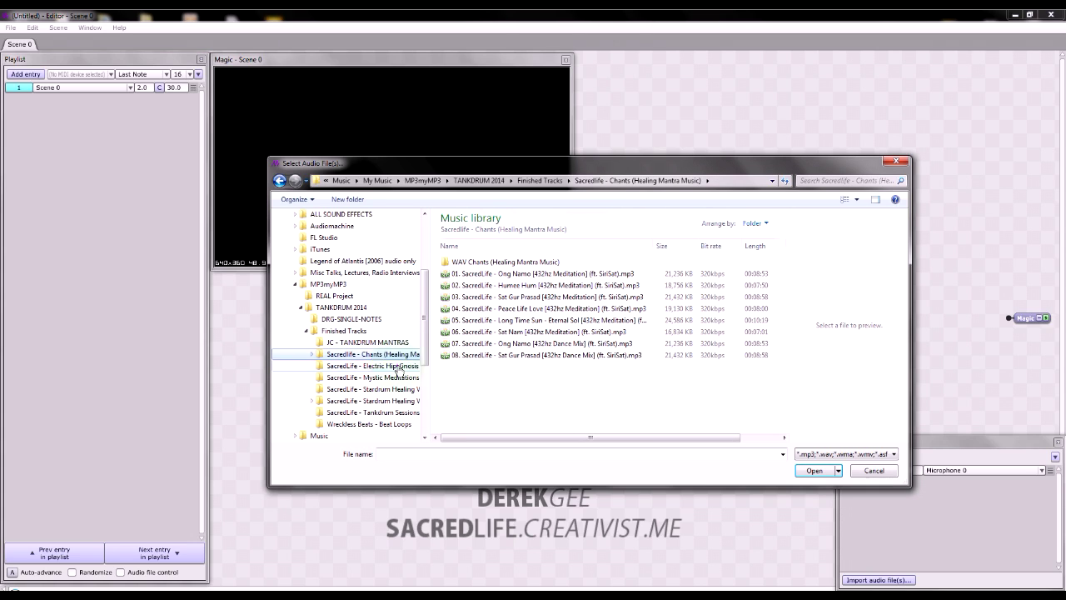
left_click(399, 367)
left_click(392, 357)
left_click(508, 359)
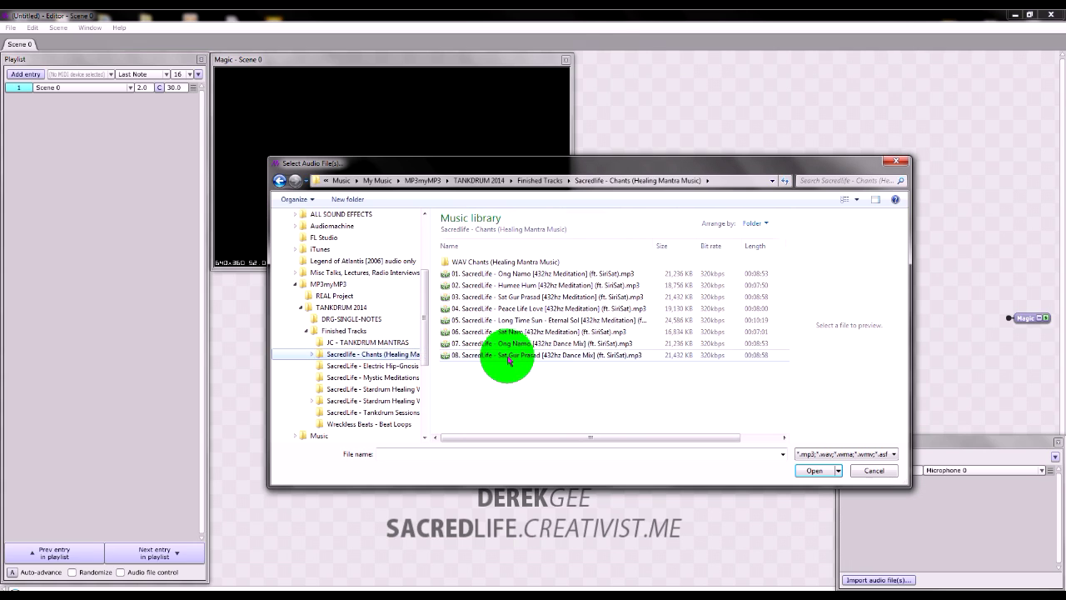
left_click(567, 348)
left_click(814, 471)
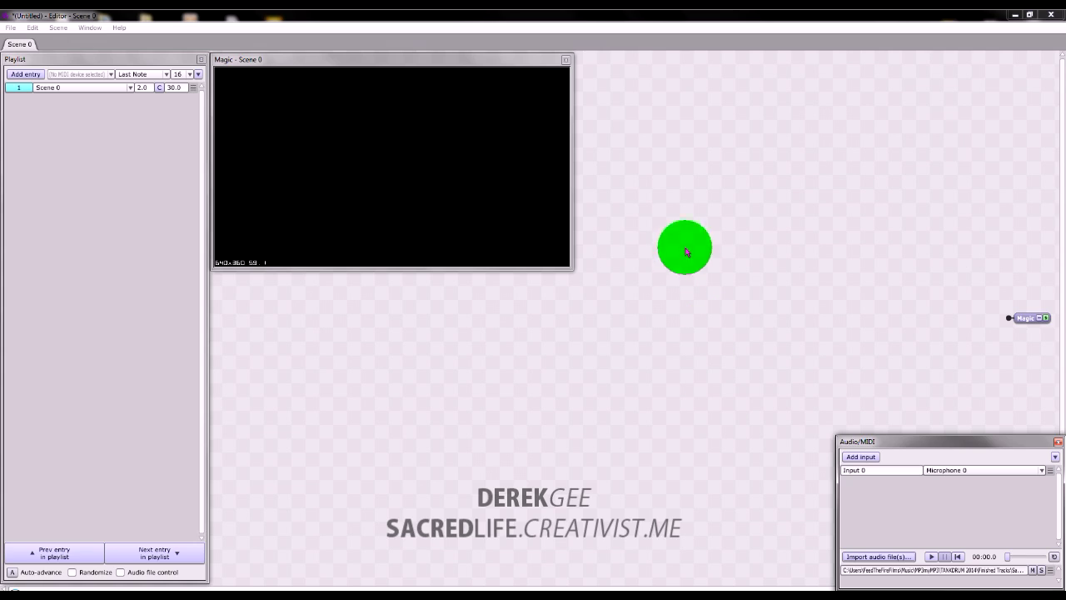
Add a Starfield geometry module to the scene and connect its output to the Magic module.
right_click(613, 79)
left_click(609, 81)
mouse_move(636, 86)
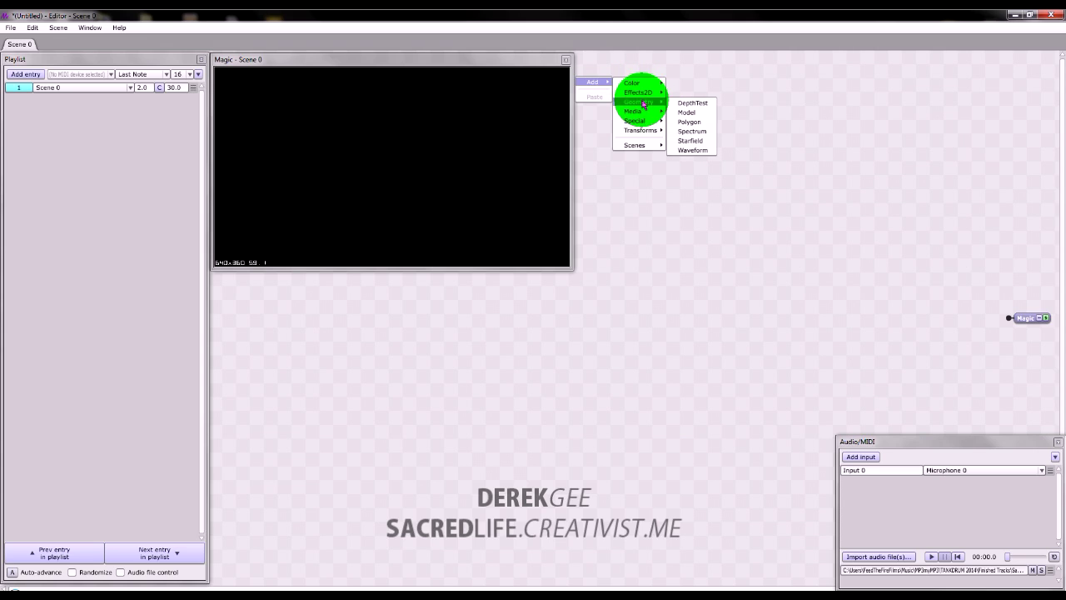
left_click(694, 145)
left_click_drag(701, 102, 1009, 317)
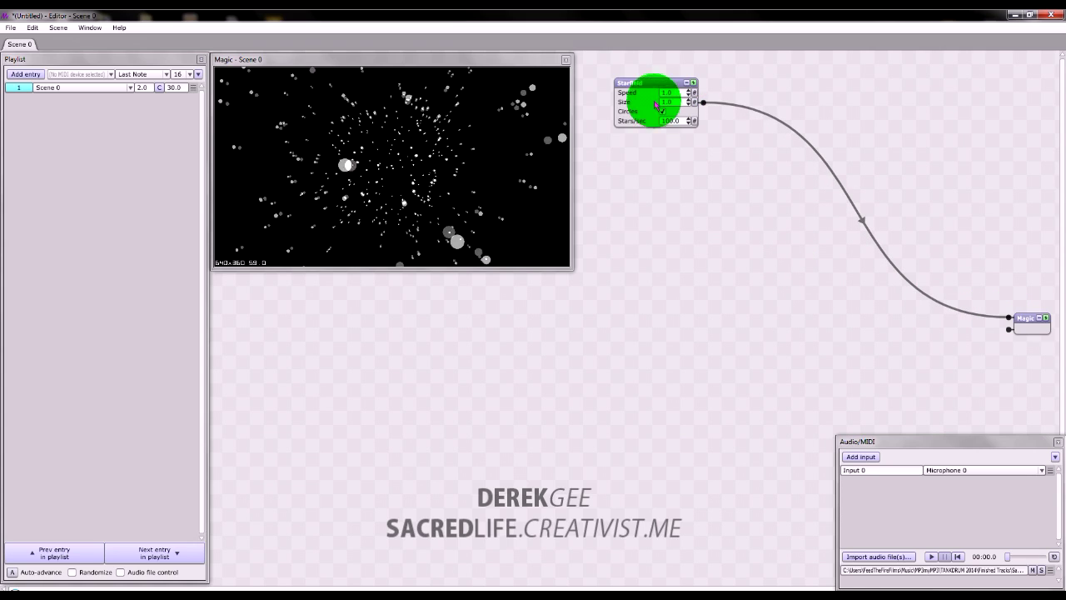
Reposition the Starfield module and set its Speed to 0.3, Size to 0.5 and Stars/sec to 216.
left_click_drag(655, 104, 672, 87)
left_click(670, 81)
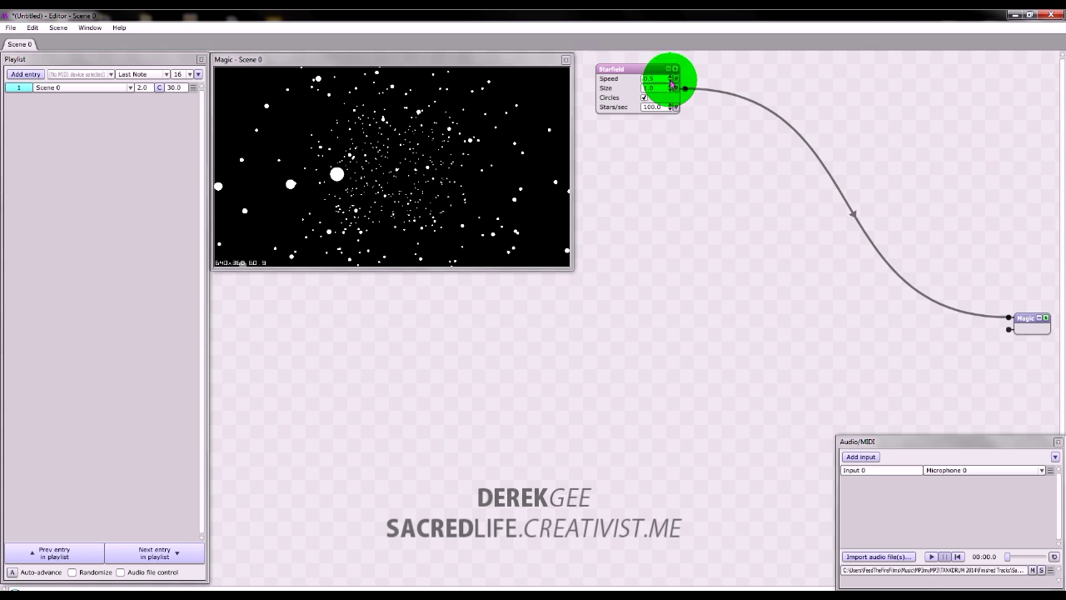
mouse_move(670, 82)
left_mouse_down()
mouse_move(660, 94)
mouse_move(672, 92)
left_mouse_up()
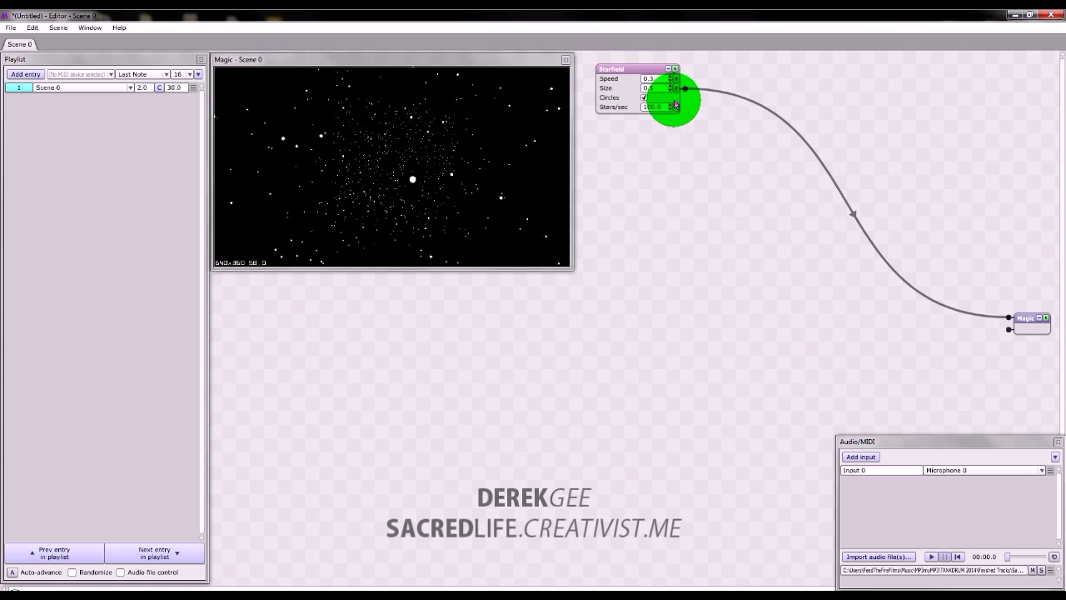
double_click(655, 106)
type("210")
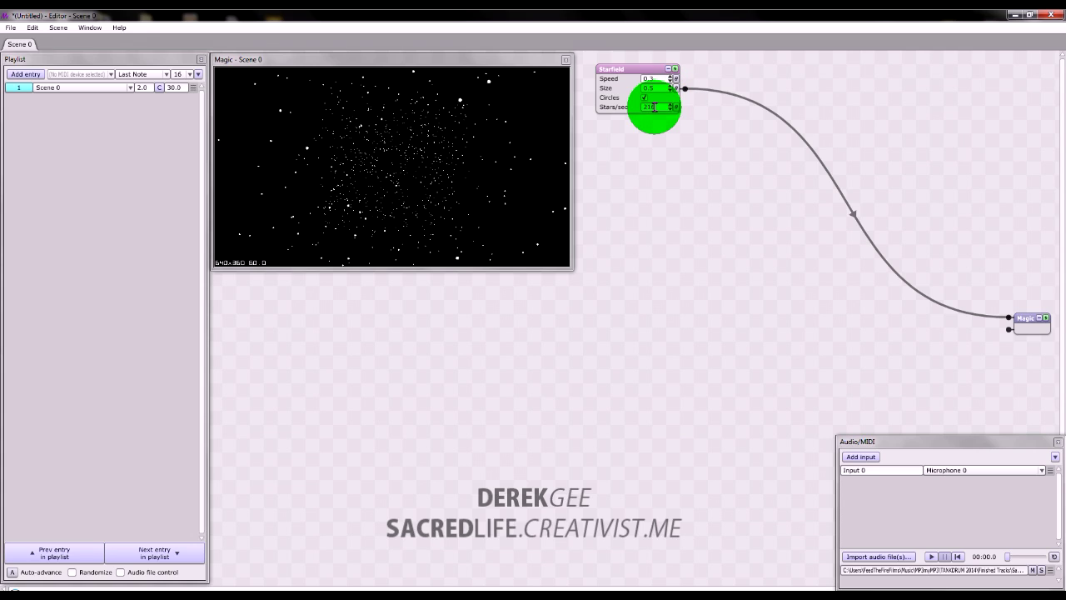
left_click(633, 107)
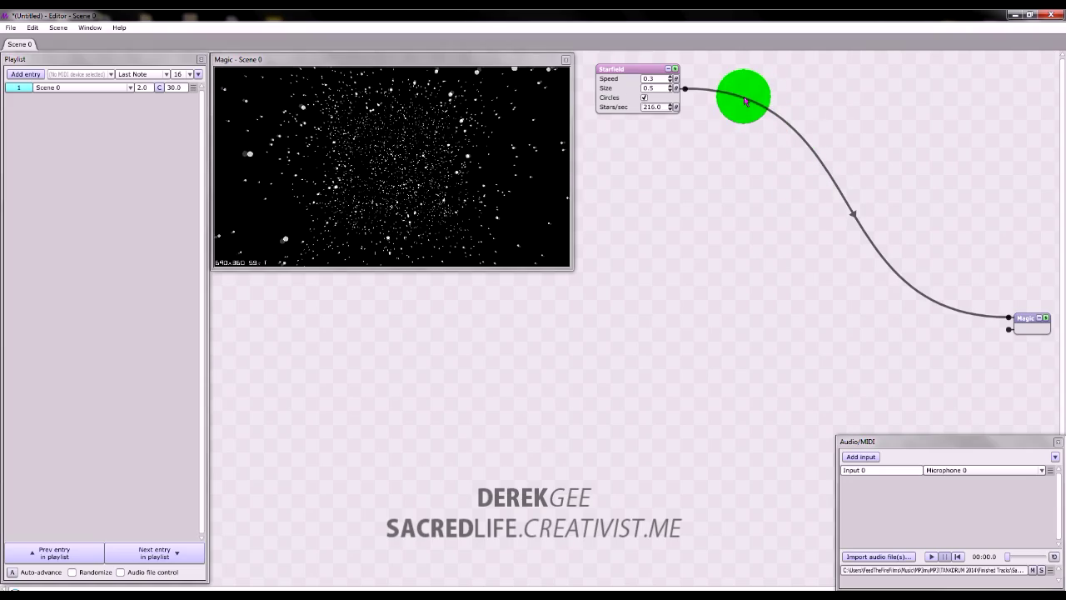
Insert a Kaleidoscope effect into the link between Starfield and Magic and place it beside the Starfield module.
right_click(744, 102)
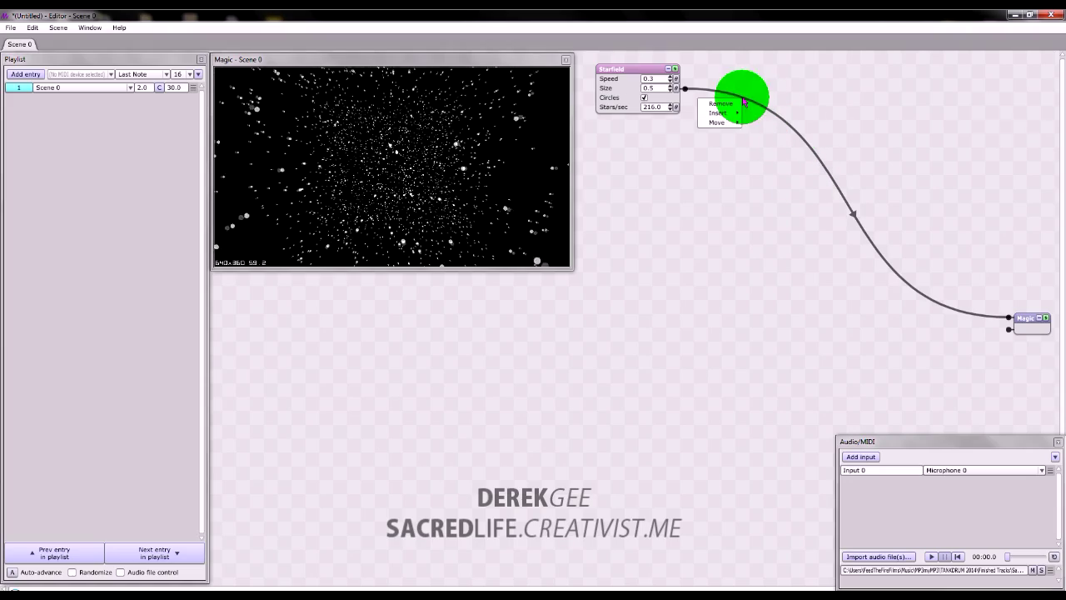
mouse_move(726, 112)
mouse_move(764, 116)
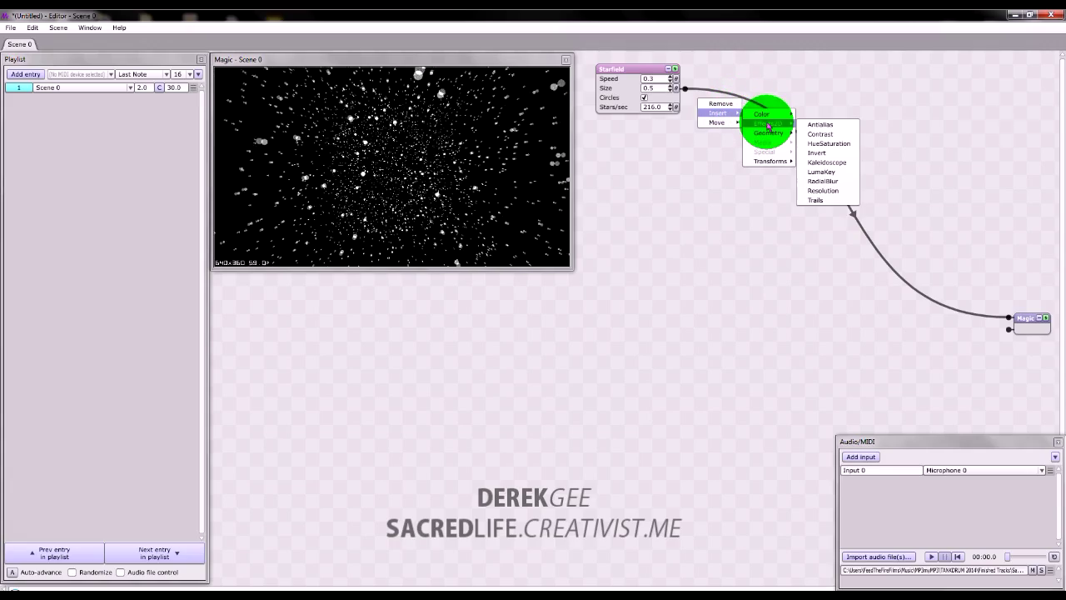
left_click(835, 161)
left_click_drag(791, 94, 802, 75)
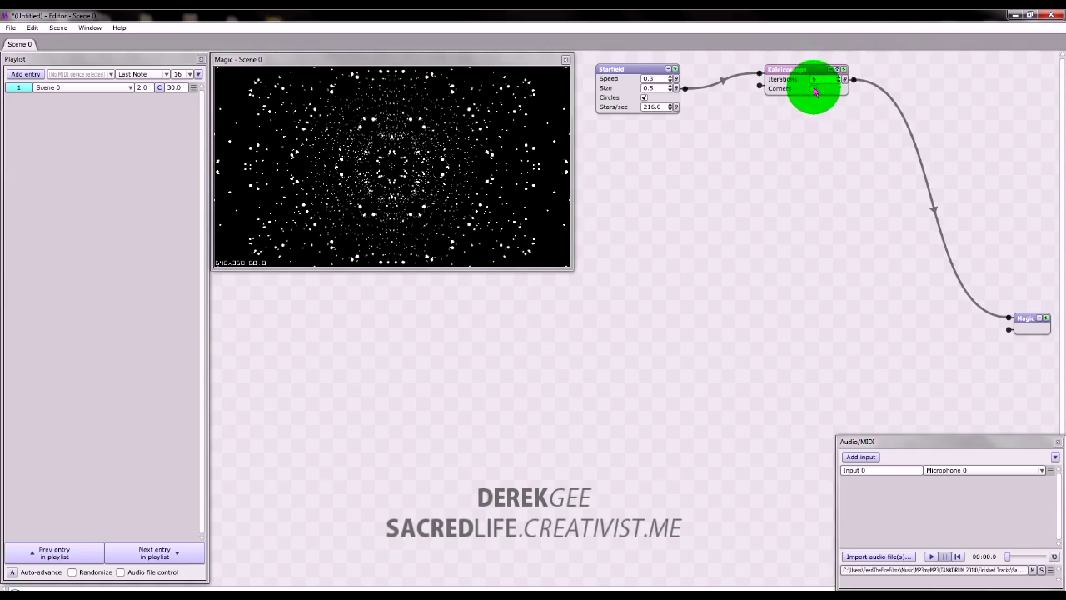
Enable Corners on the Kaleidoscope, set its Iterations to 8 and move it closer to Starfield.
left_click(814, 89)
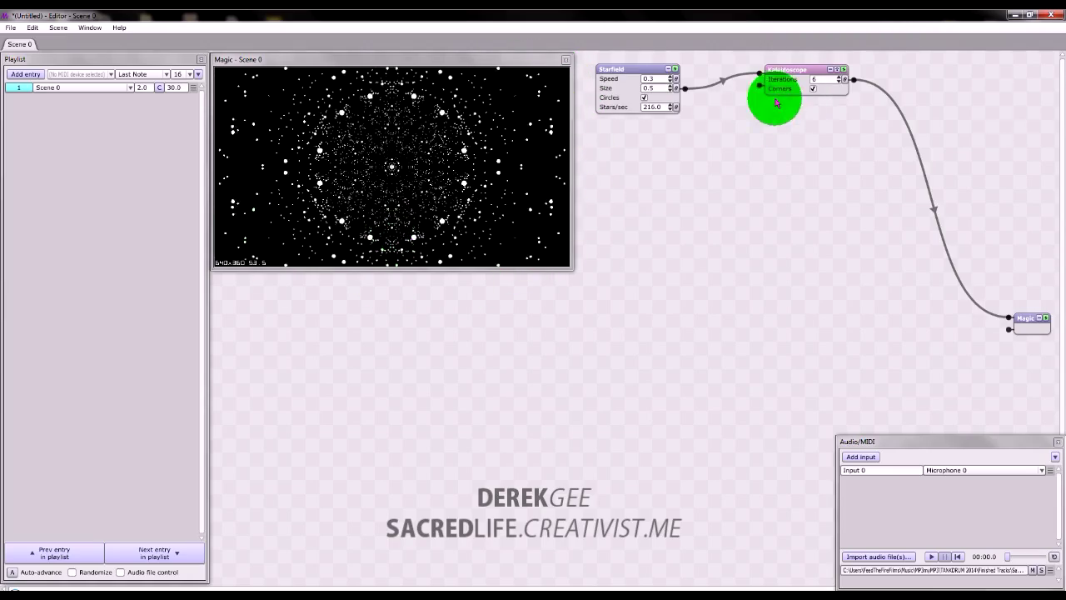
left_click(840, 77)
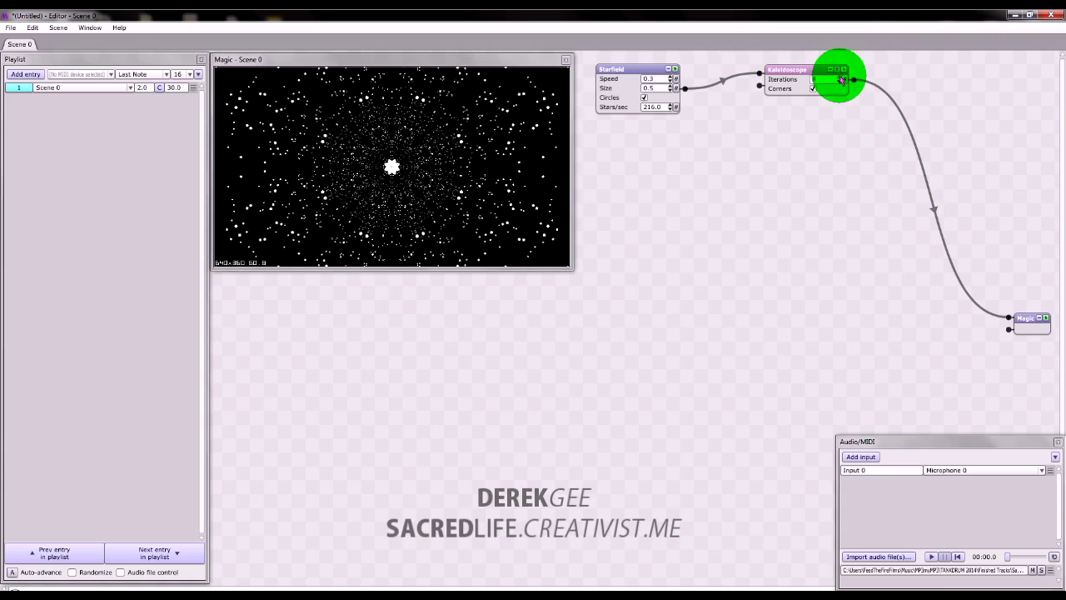
left_click_drag(789, 70, 769, 66)
Insert a Trails effect into the link between Kaleidoscope and Magic.
left_click(873, 101)
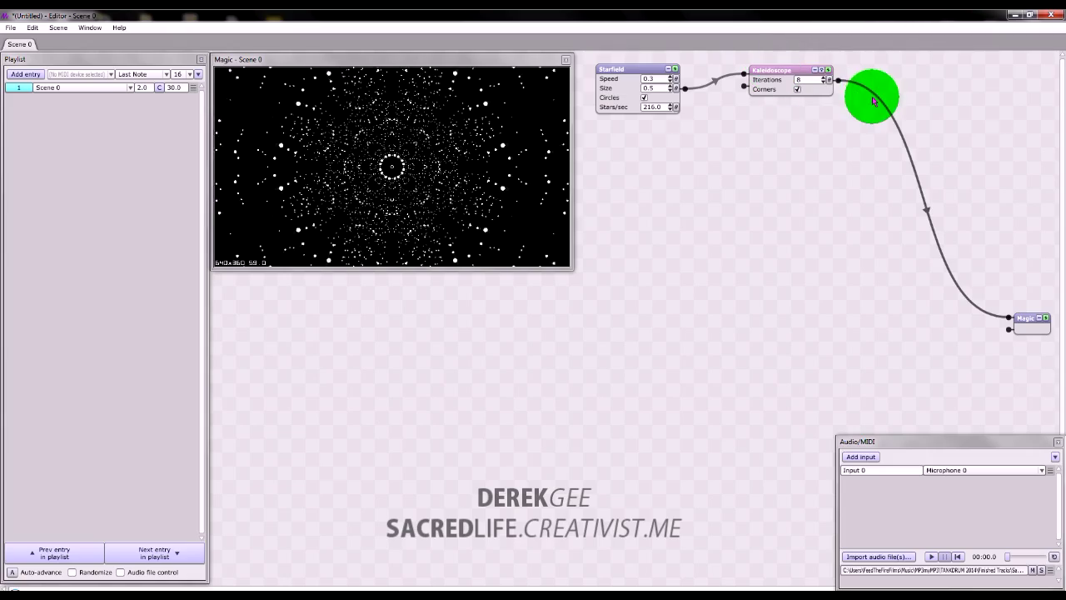
right_click(880, 100)
mouse_move(873, 114)
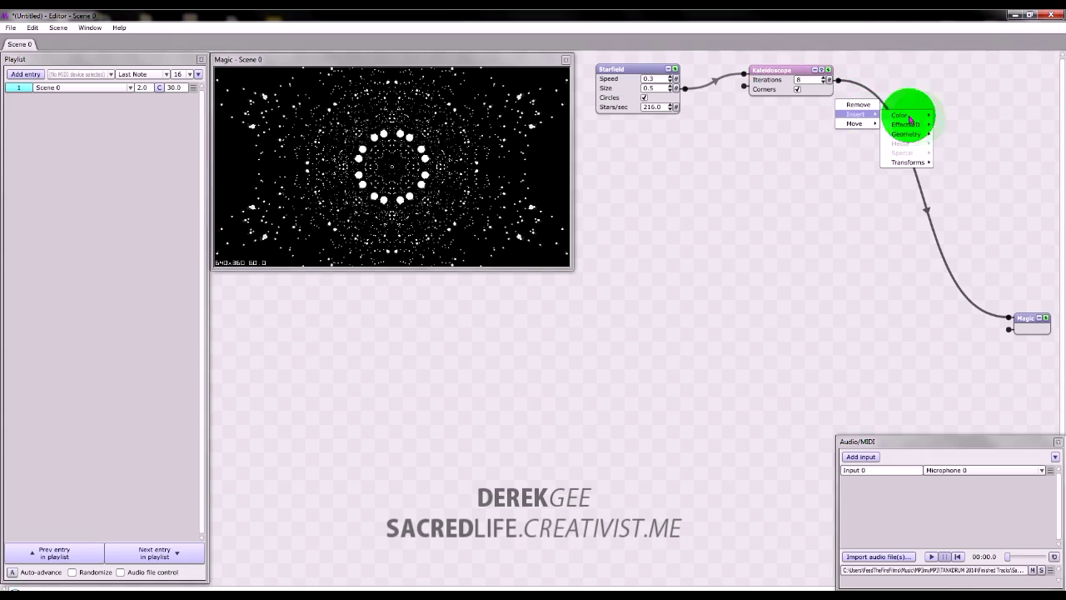
mouse_move(924, 127)
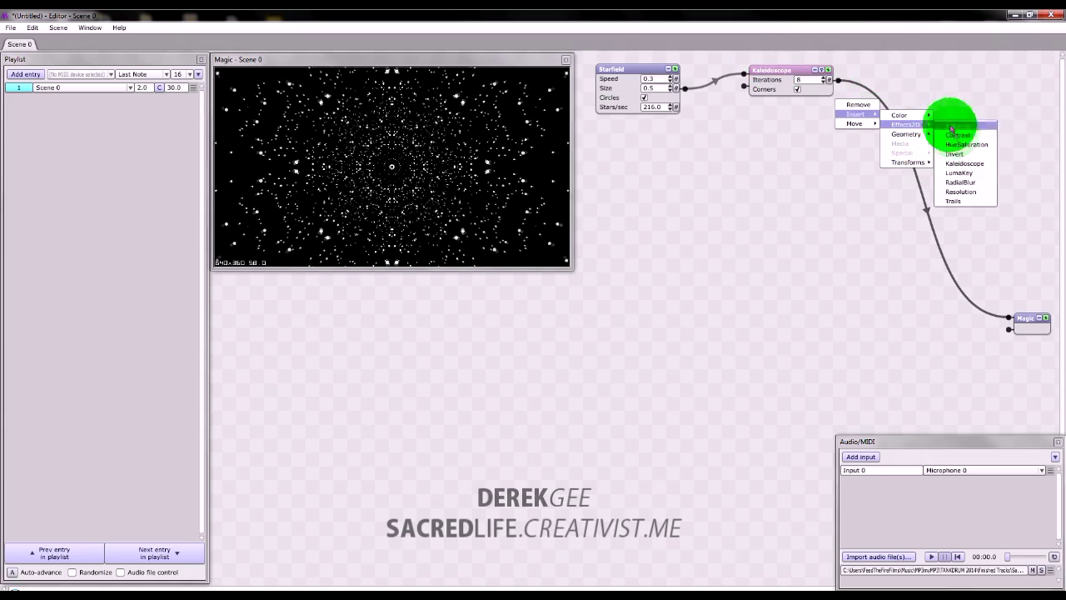
left_click(953, 201)
left_click(928, 76)
Set the Trails module's Strength to 0.9 and Speed to 0.3, keeping Blur enabled.
left_click_drag(930, 77, 963, 79)
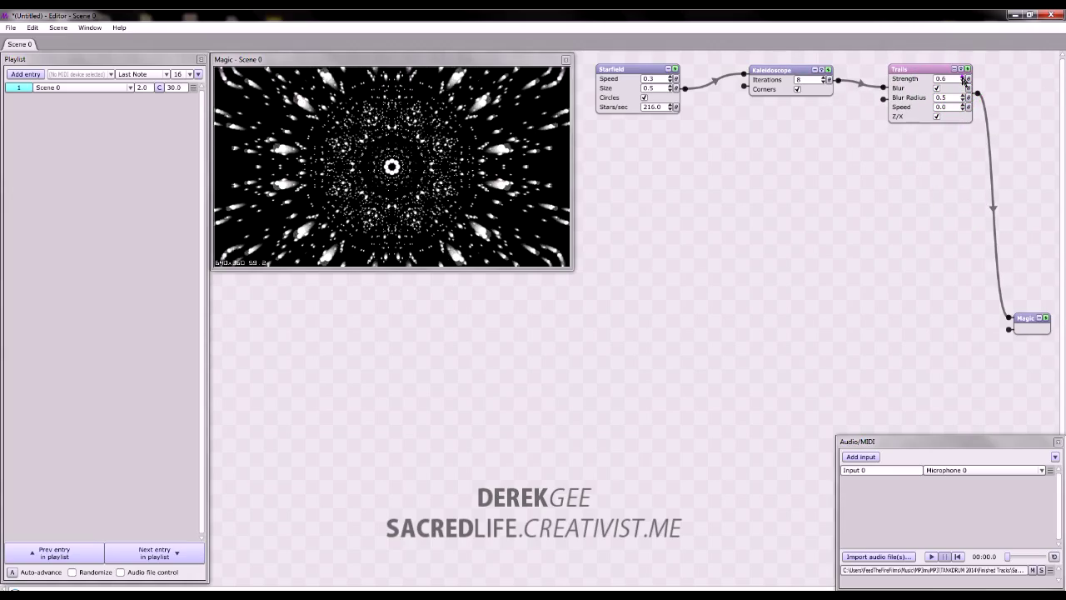
left_click(938, 89)
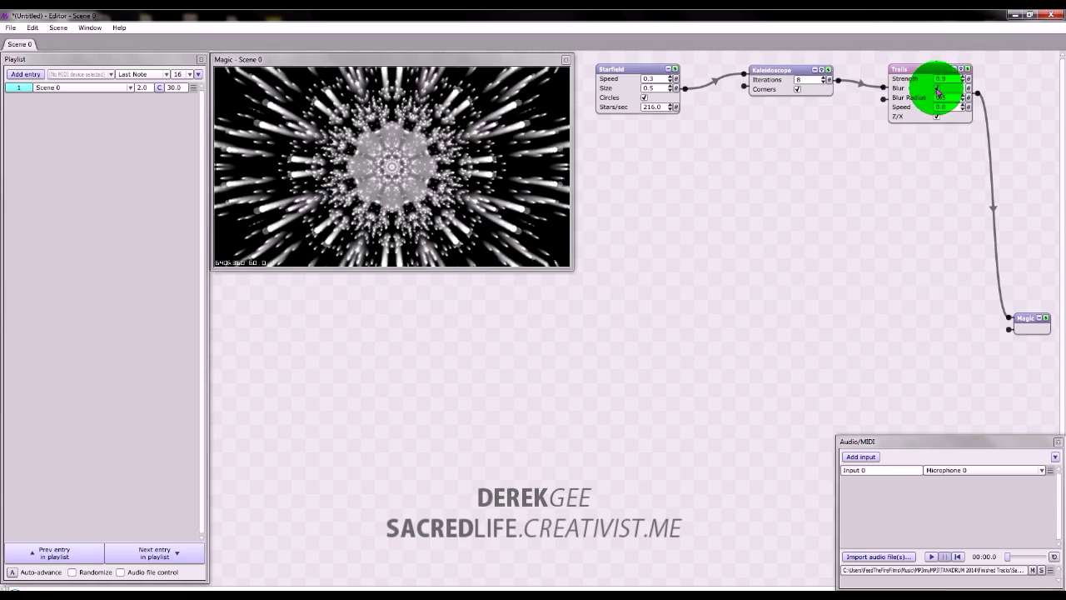
left_click(962, 109)
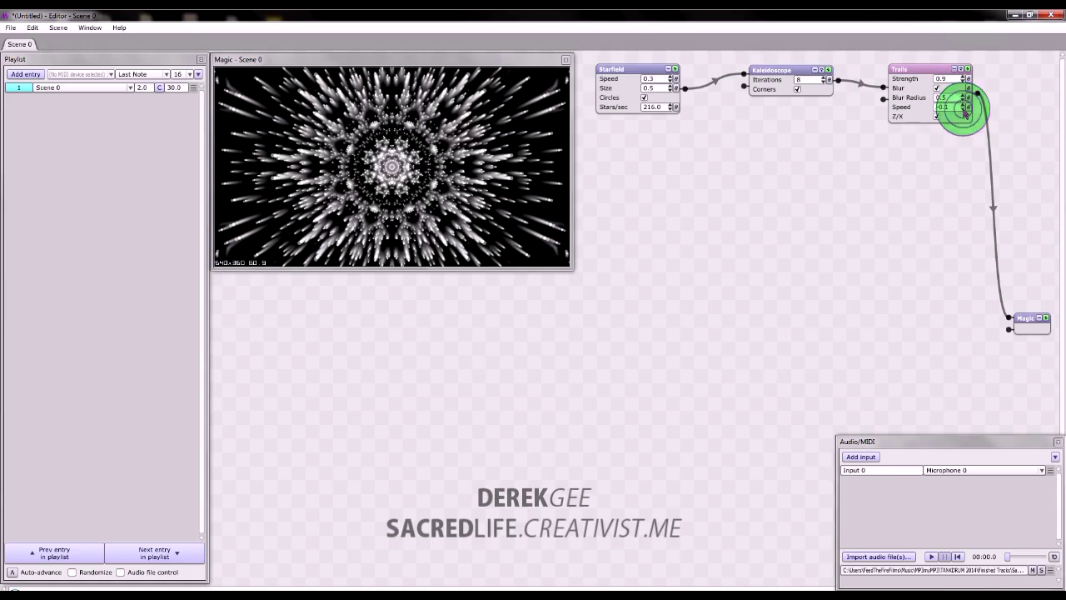
left_click(963, 109)
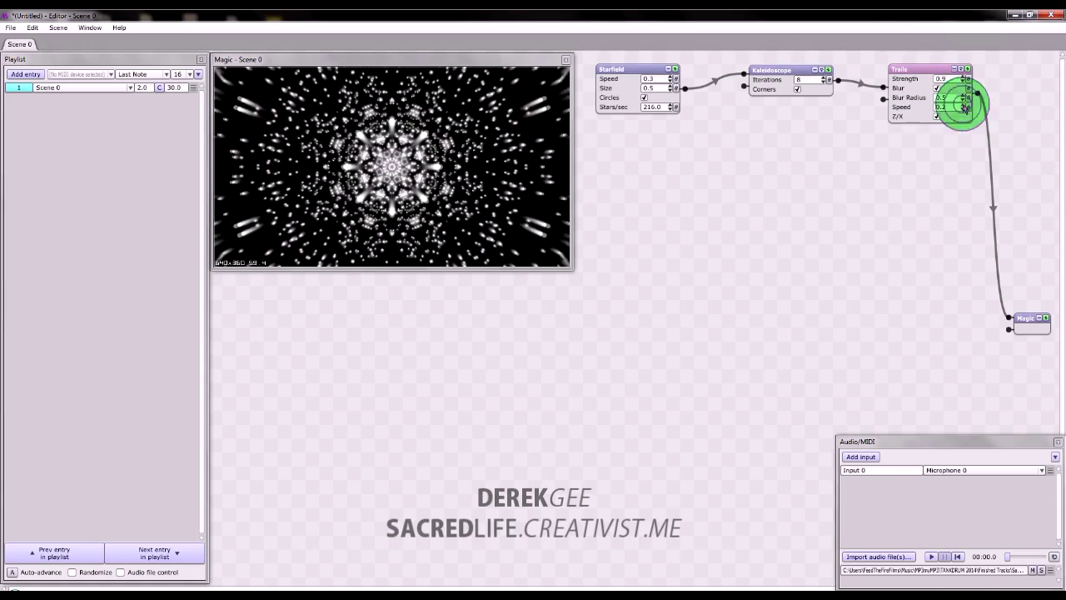
left_click(964, 109)
left_click(964, 109)
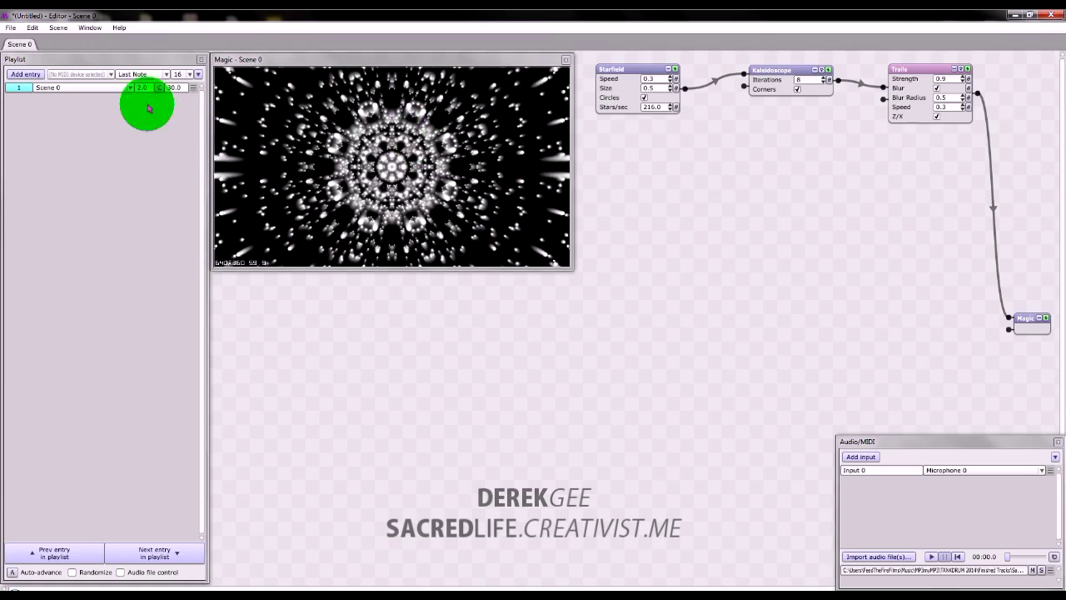
Change the source of Input 0 from the microphone to the imported Ong Namo track.
left_click(1008, 470)
left_click(963, 492)
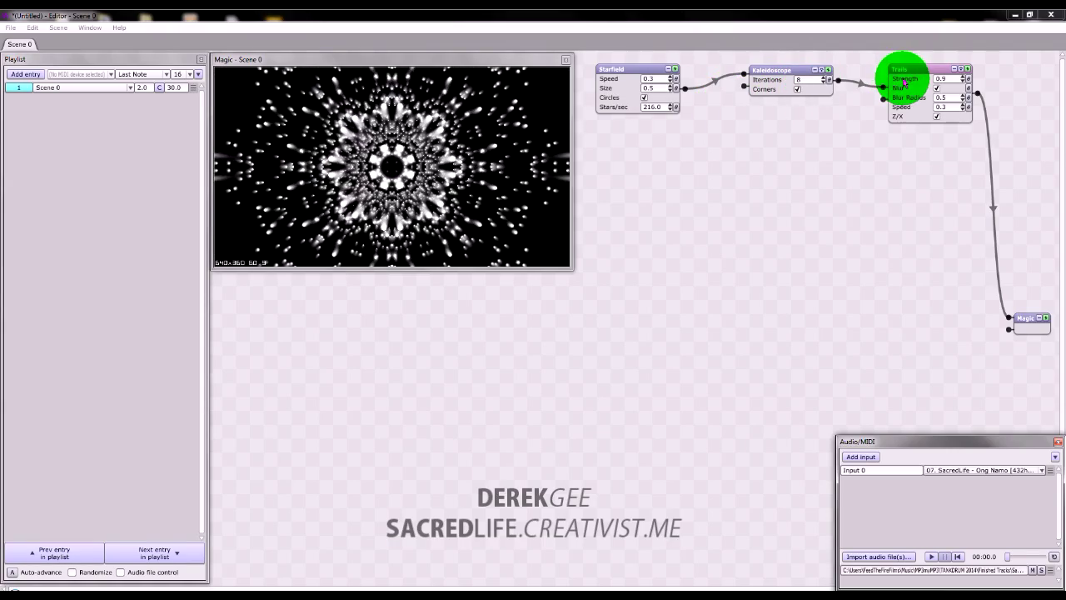
Insert a RotateAxis transform between Kaleidoscope and Trails, spacing out the modules with Trails below it.
left_click_drag(920, 72, 972, 75)
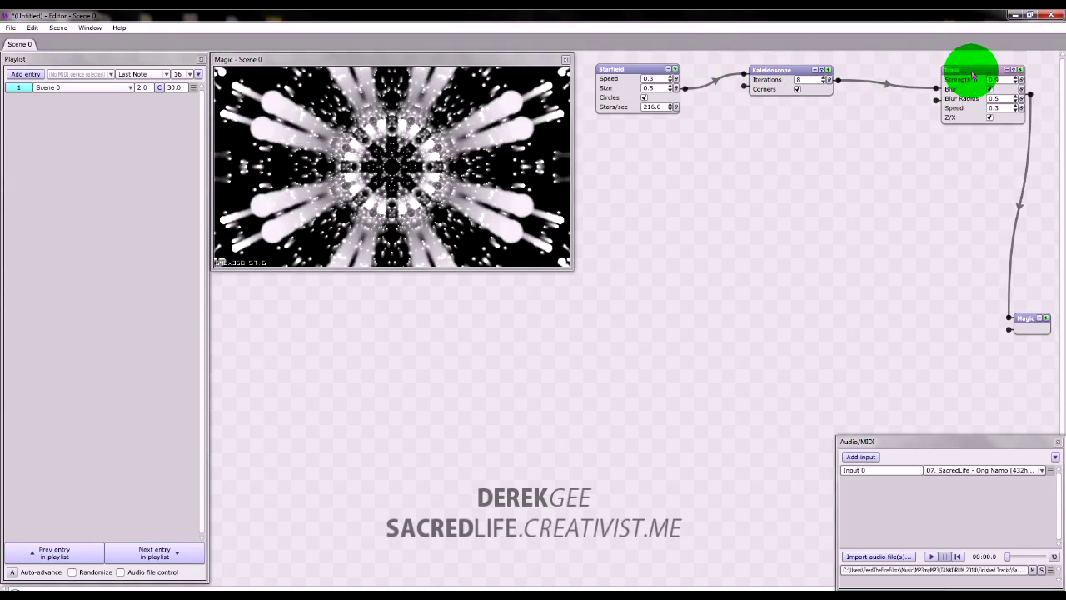
left_click_drag(786, 75, 761, 75)
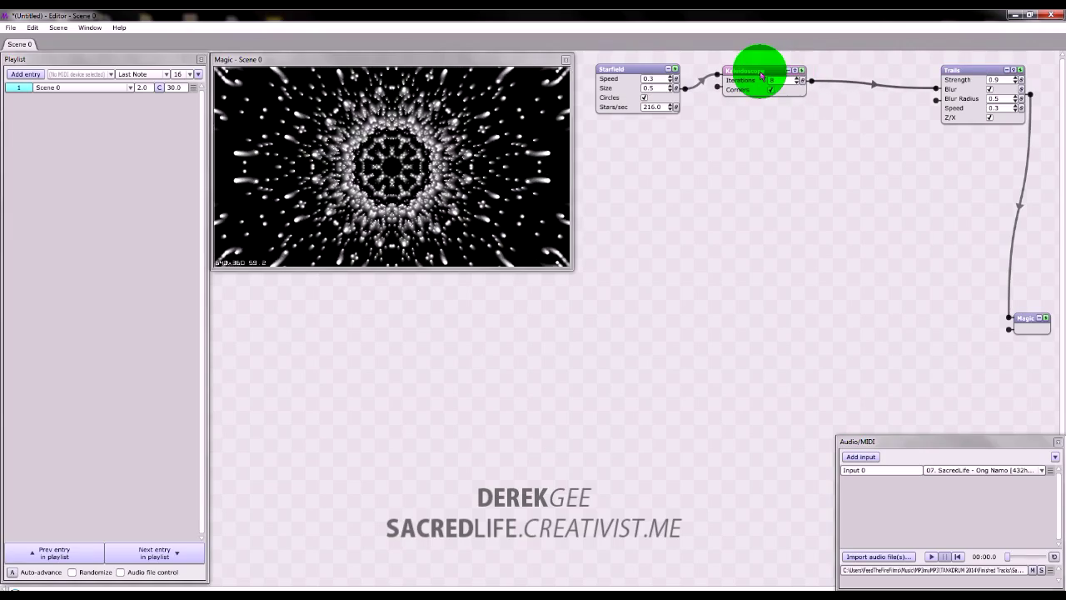
right_click(849, 84)
mouse_move(837, 97)
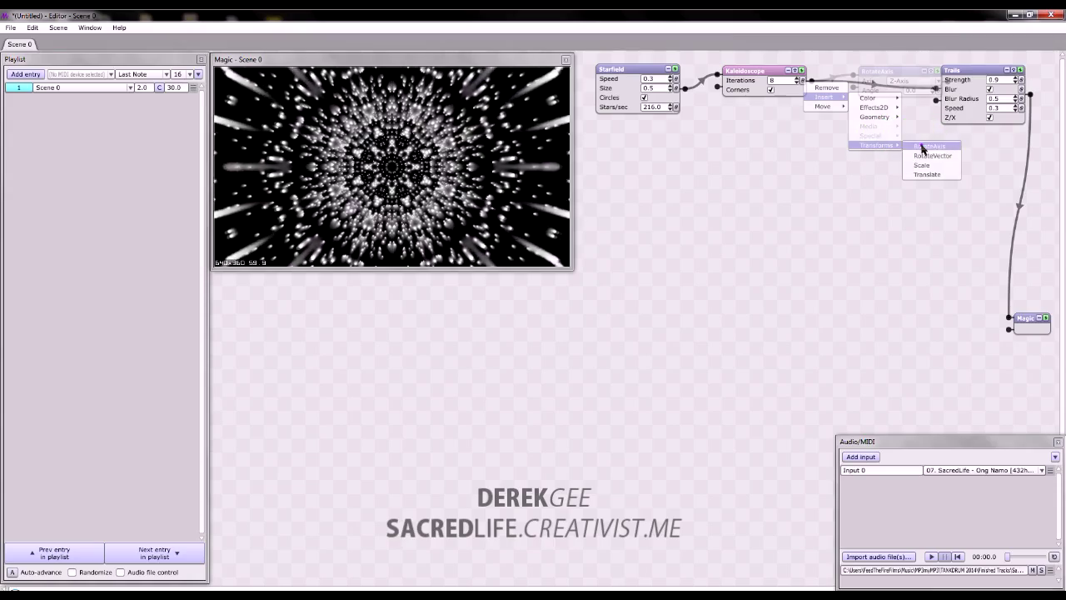
left_click(922, 148)
left_click_drag(971, 67, 889, 199)
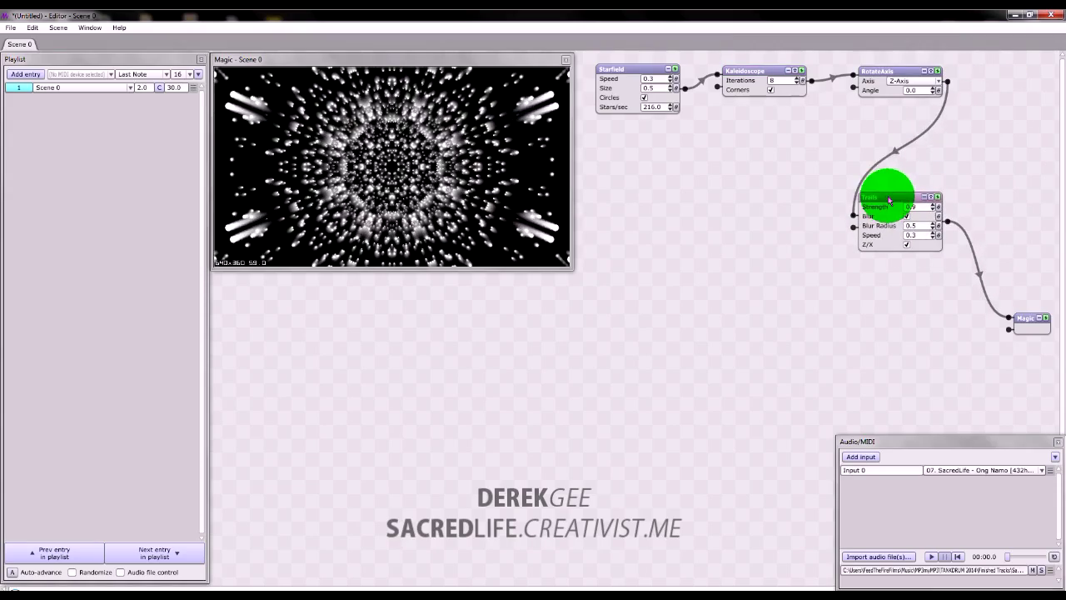
left_click_drag(889, 72, 876, 88)
Link the RotateAxis Angle to the Volume feature of Input 0 and move Trails clear of the expanded module.
left_click(925, 97)
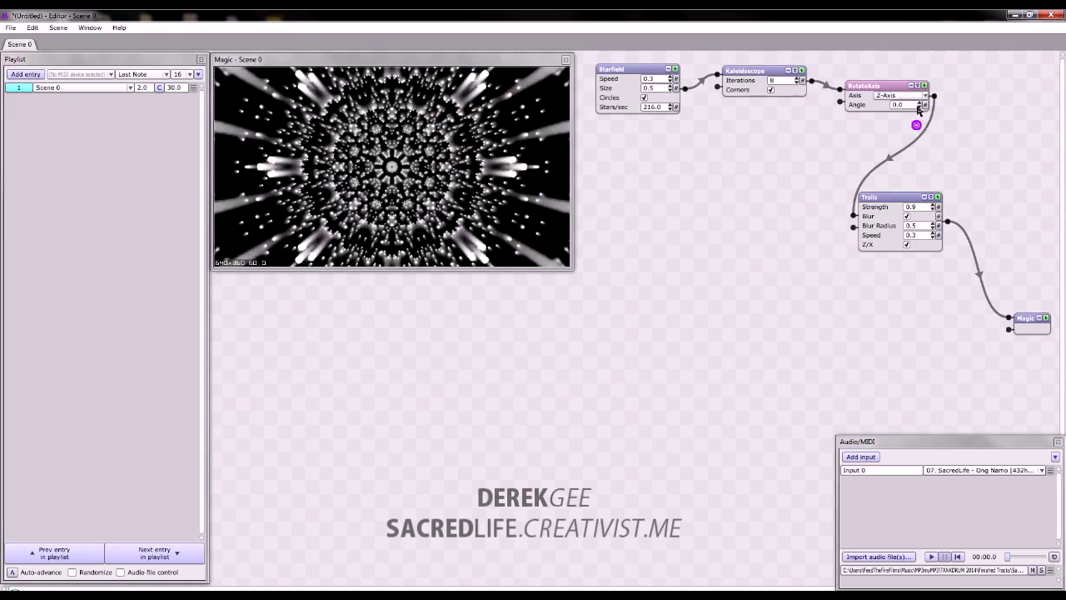
left_click(924, 105)
left_click_drag(890, 197, 904, 202)
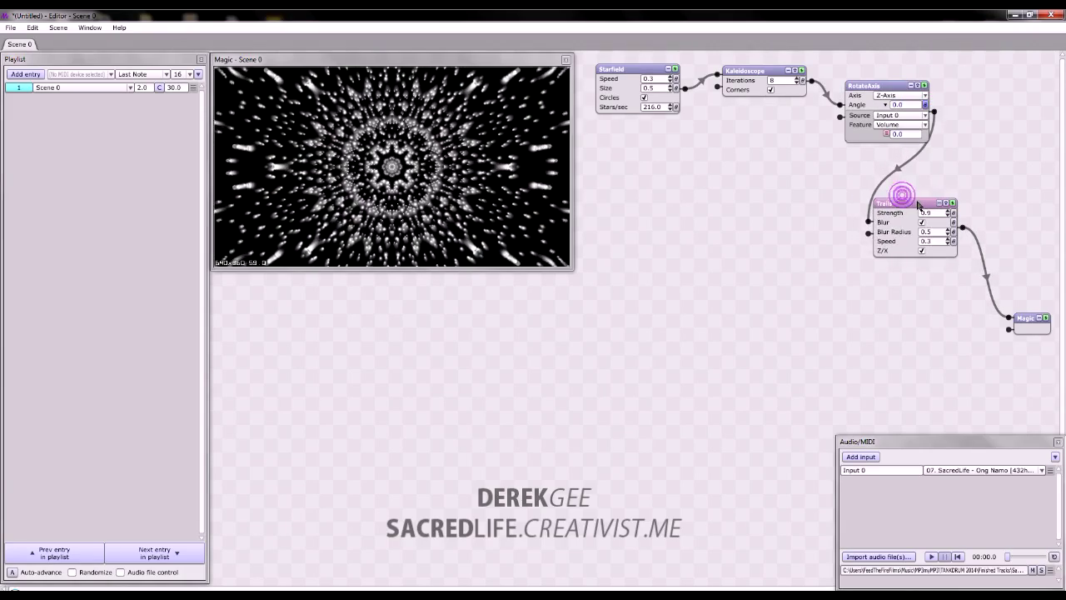
Play the imported audio track and lower the Kaleidoscope's Iterations to 4.
left_click(930, 557)
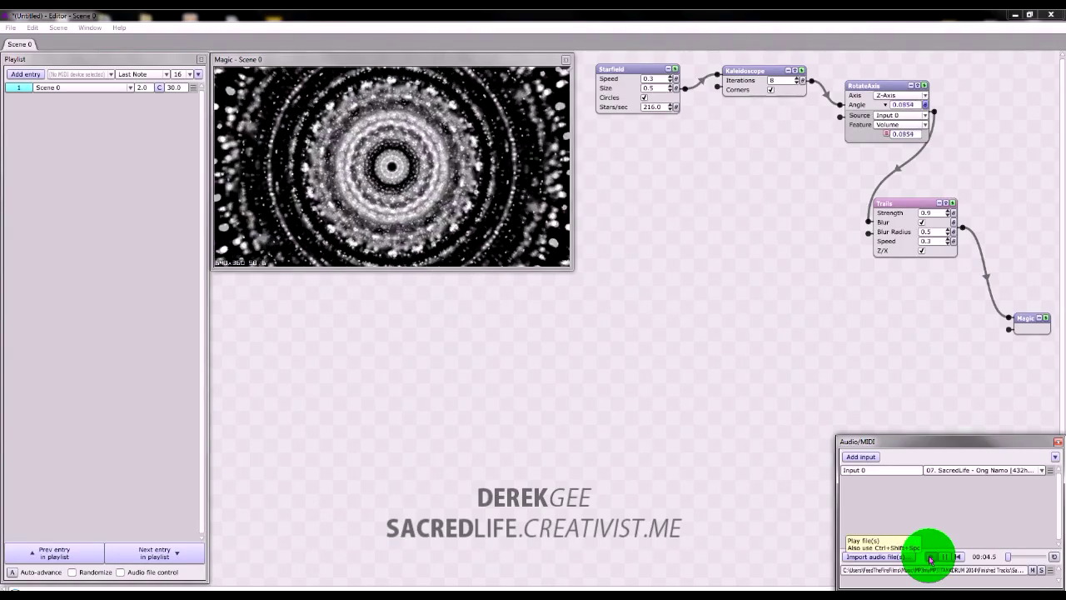
left_click(796, 82)
left_click(796, 82)
left_click(796, 82)
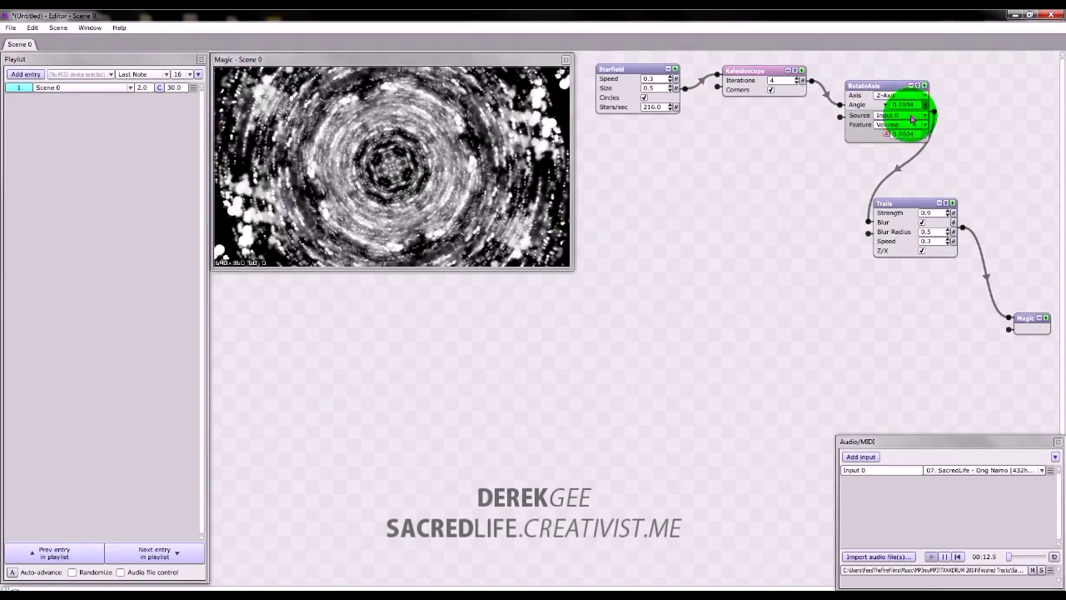
Add a Smooth modifier of 0.5 to the RotateAxis Angle and move the module up in line with Kaleidoscope.
left_click(891, 133)
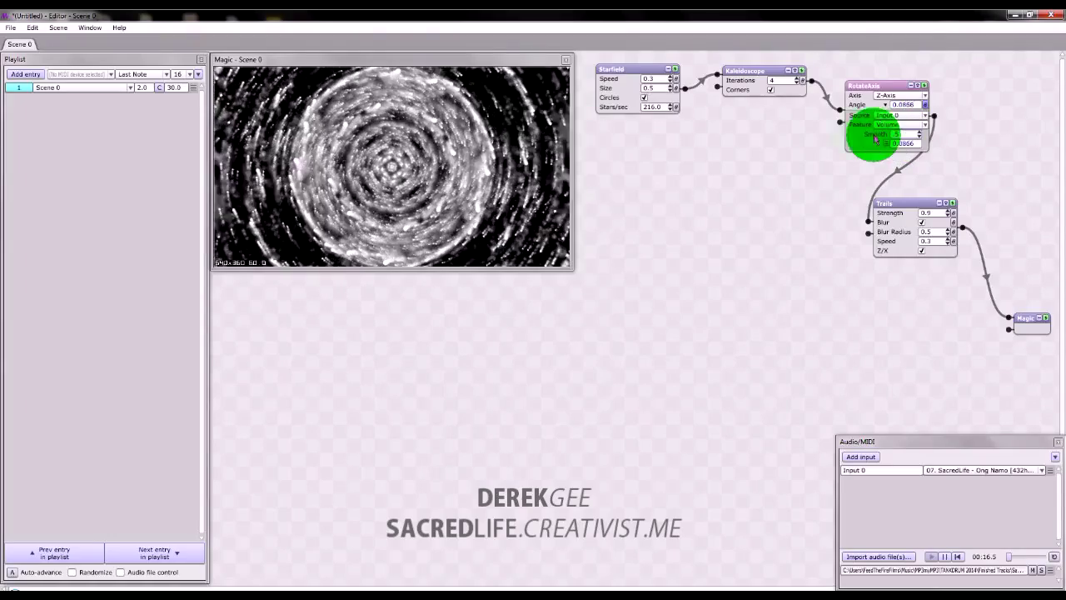
left_click_drag(874, 87, 876, 70)
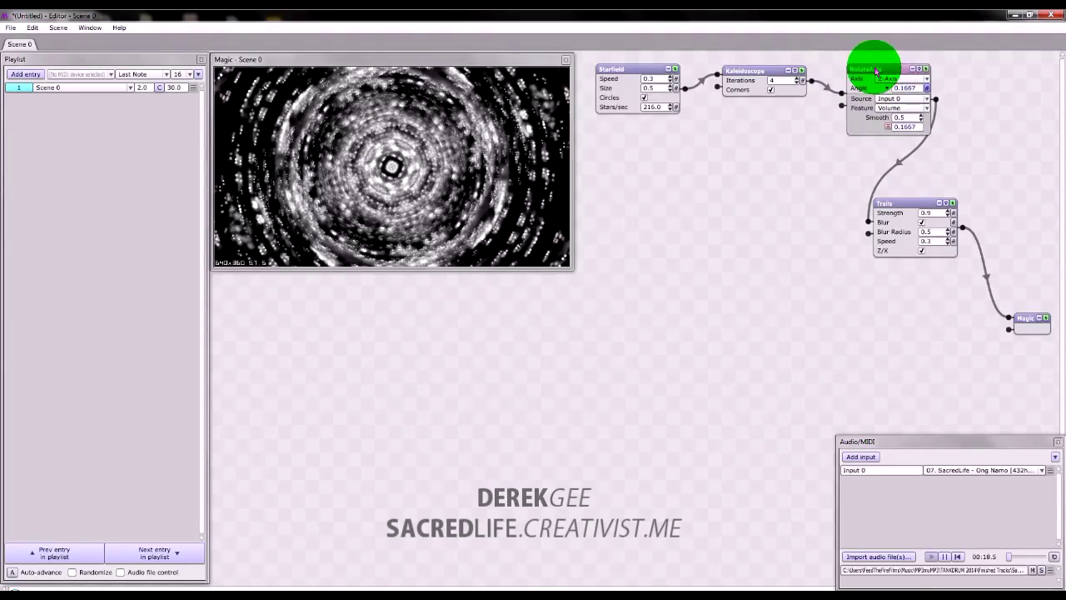
left_click(905, 79)
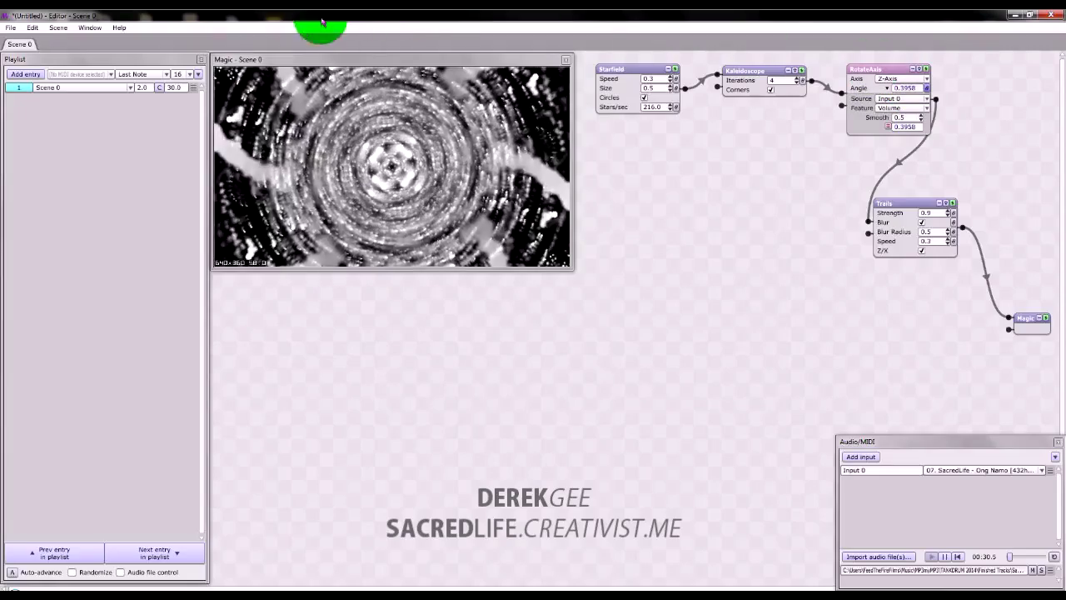
left_click(279, 60)
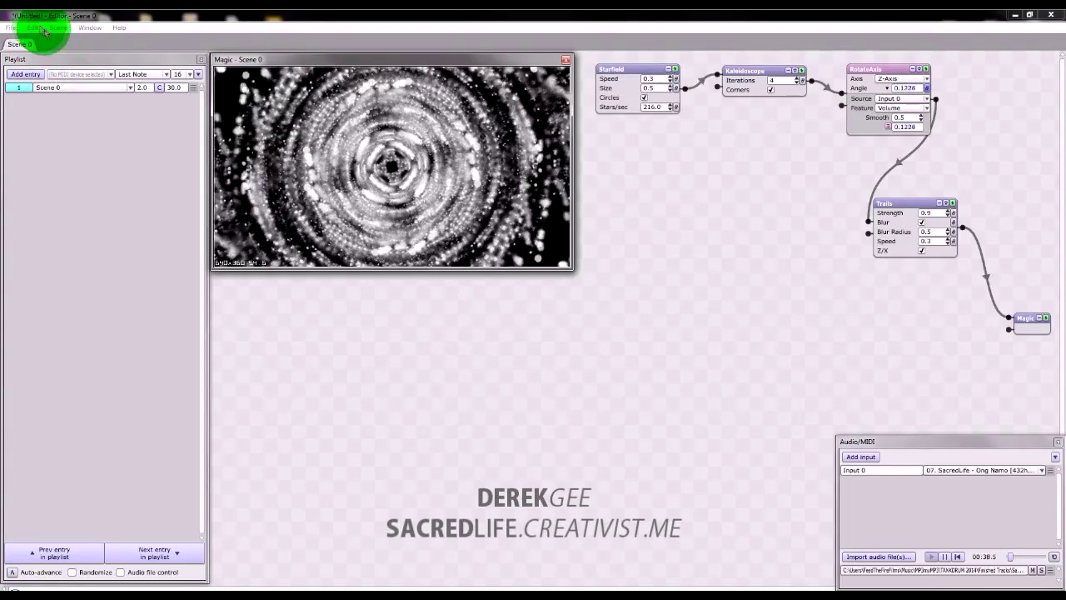
Duplicate Scene 0 and show the duplicate scene in the editor.
left_click(58, 27)
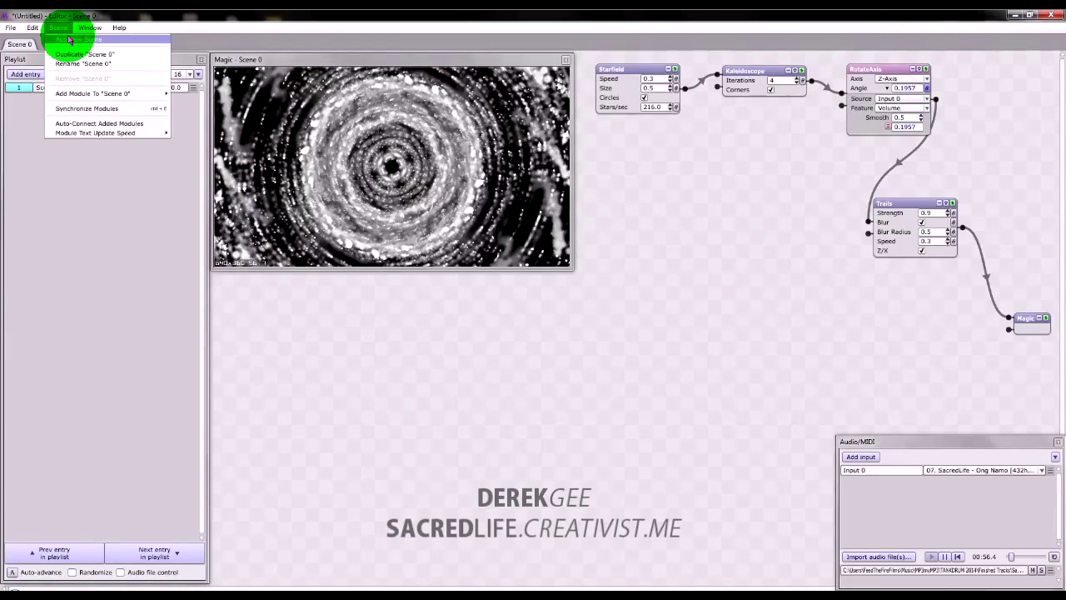
left_click(75, 54)
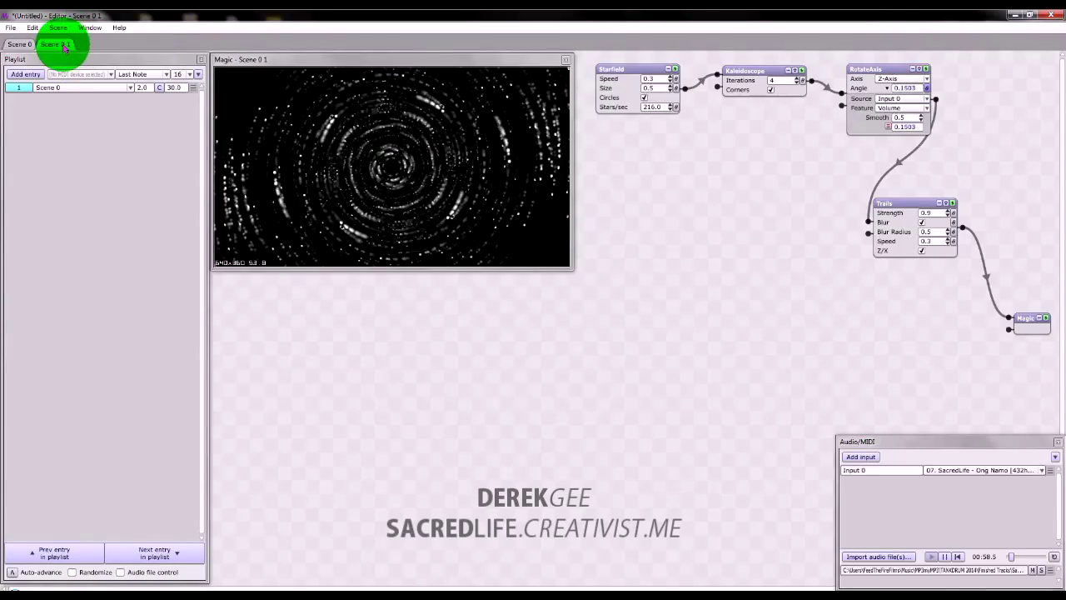
left_click(60, 45)
left_click(183, 106)
left_click(379, 178)
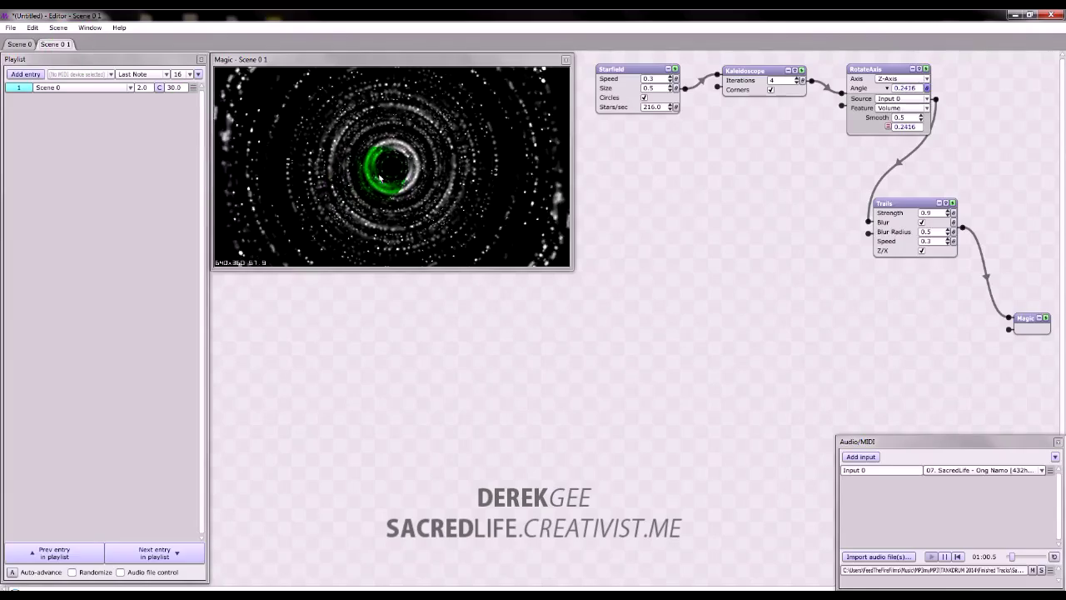
left_click(91, 102)
left_click(209, 136)
left_click(55, 102)
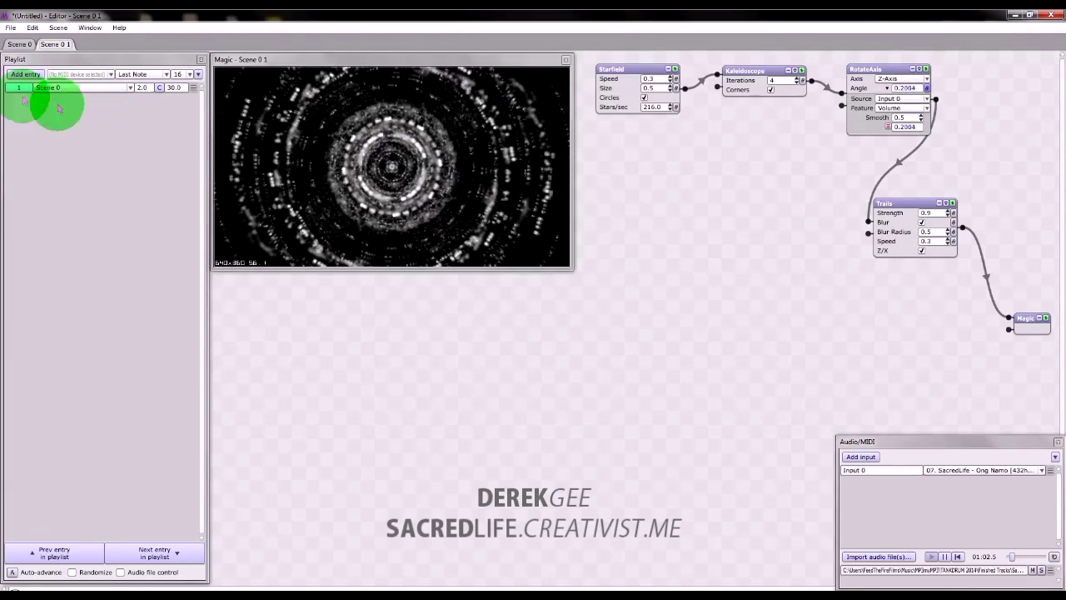
left_click(43, 96)
Add a second entry to the playlist and assign Scene 0 1 to it.
left_click(30, 79)
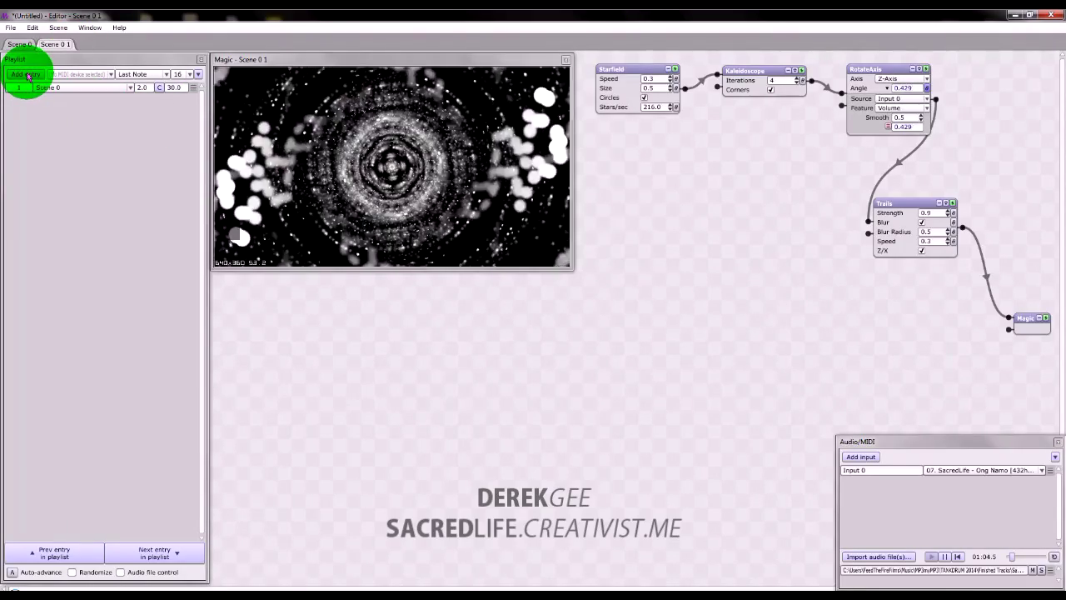
left_click(55, 99)
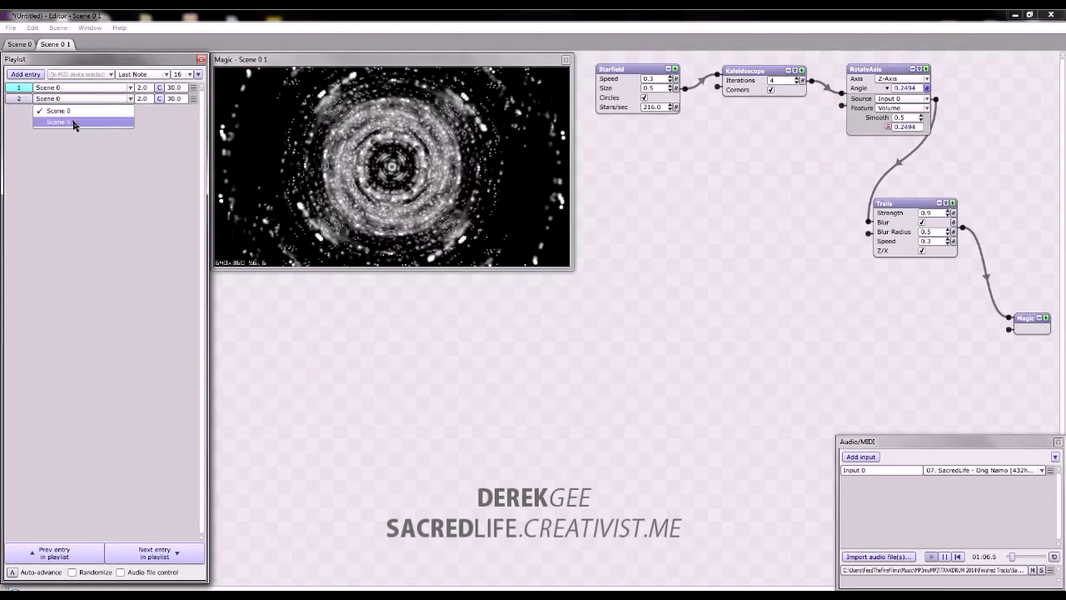
left_click(73, 123)
Set the auto-advance duration of both playlist entries to 10.0 seconds.
left_click(161, 88)
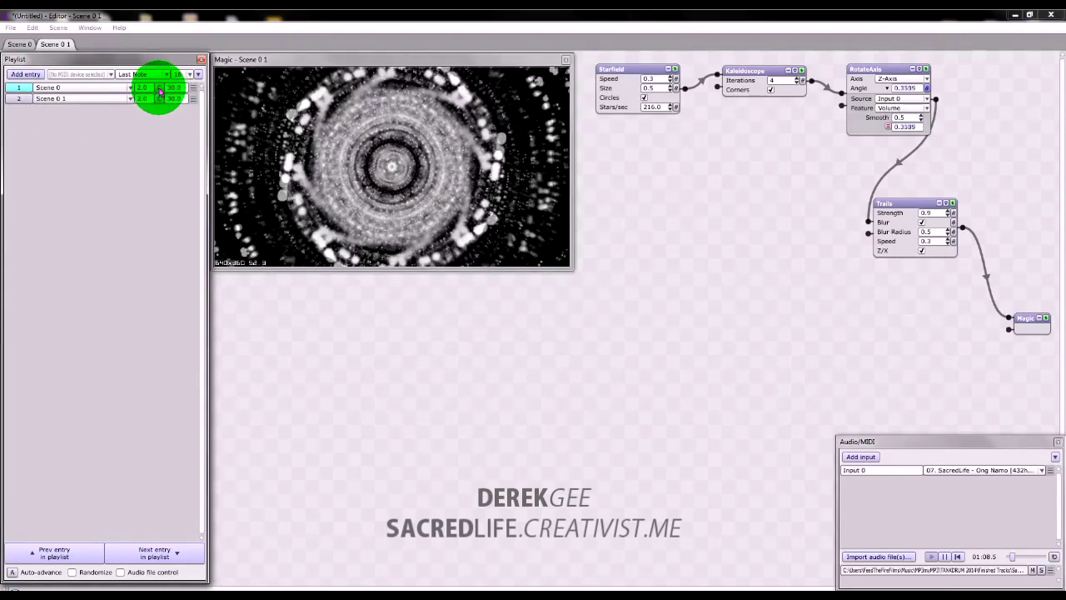
left_click(183, 89)
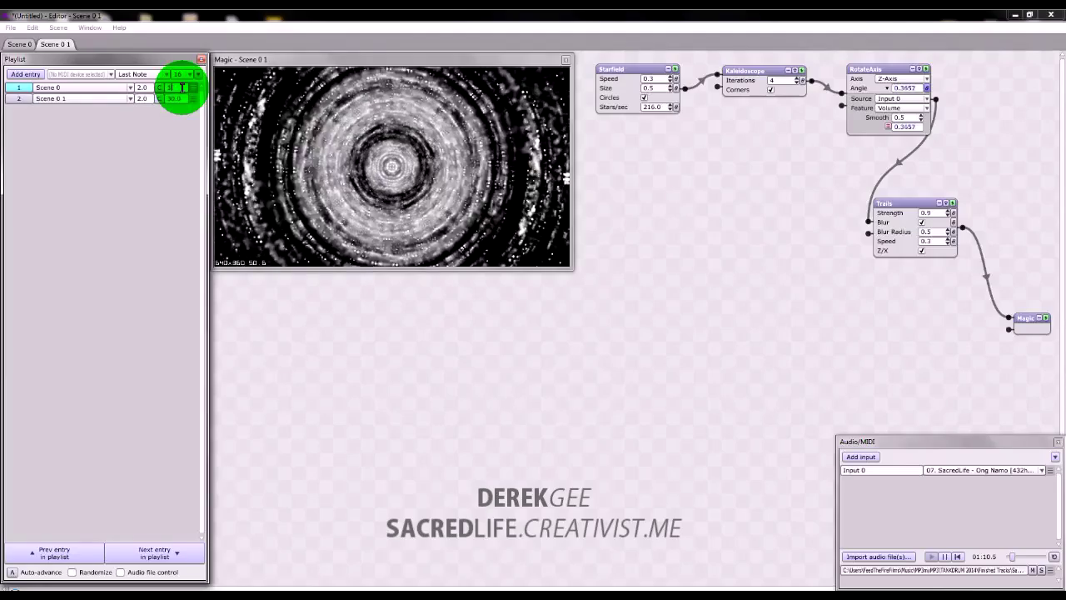
left_click(175, 100)
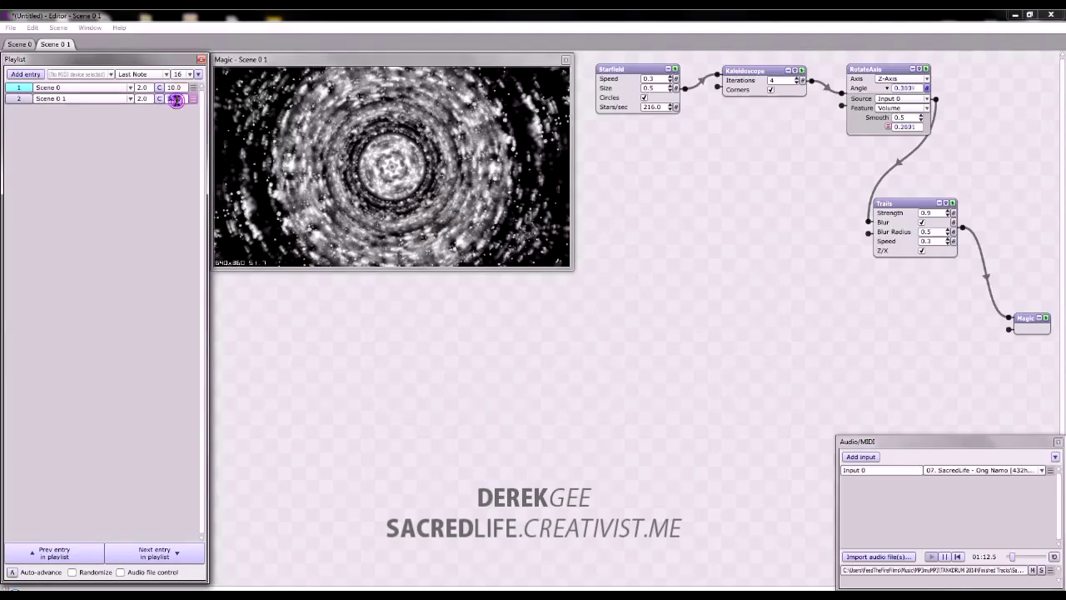
type("10")
key("Return")
Set the Starfield in Scene 0 1 to 64 Stars/sec, Size 0.4 and Speed 0.2.
left_click(806, 85)
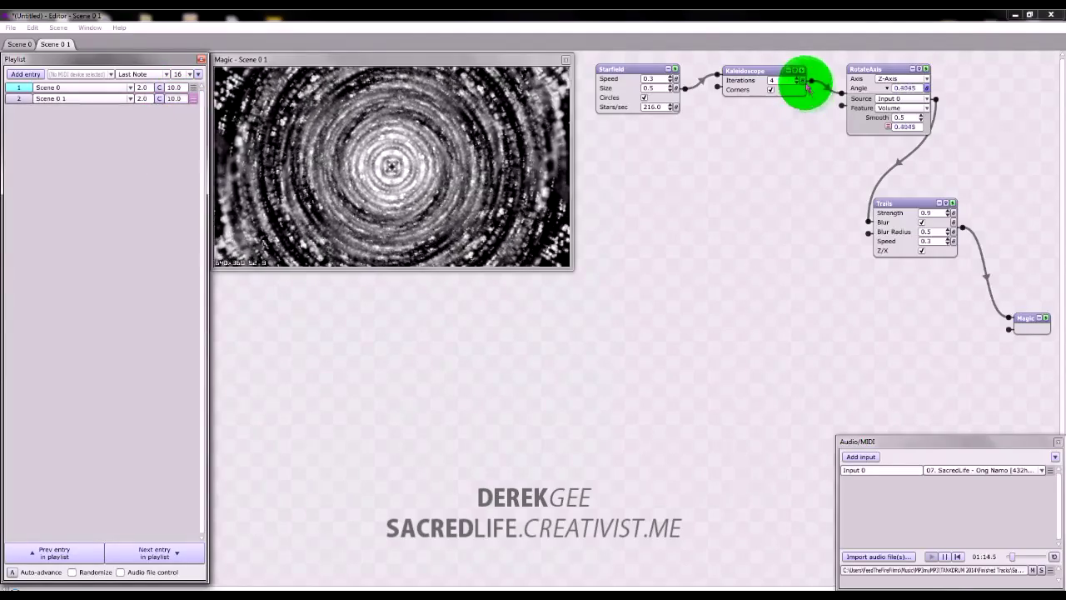
left_click(659, 106)
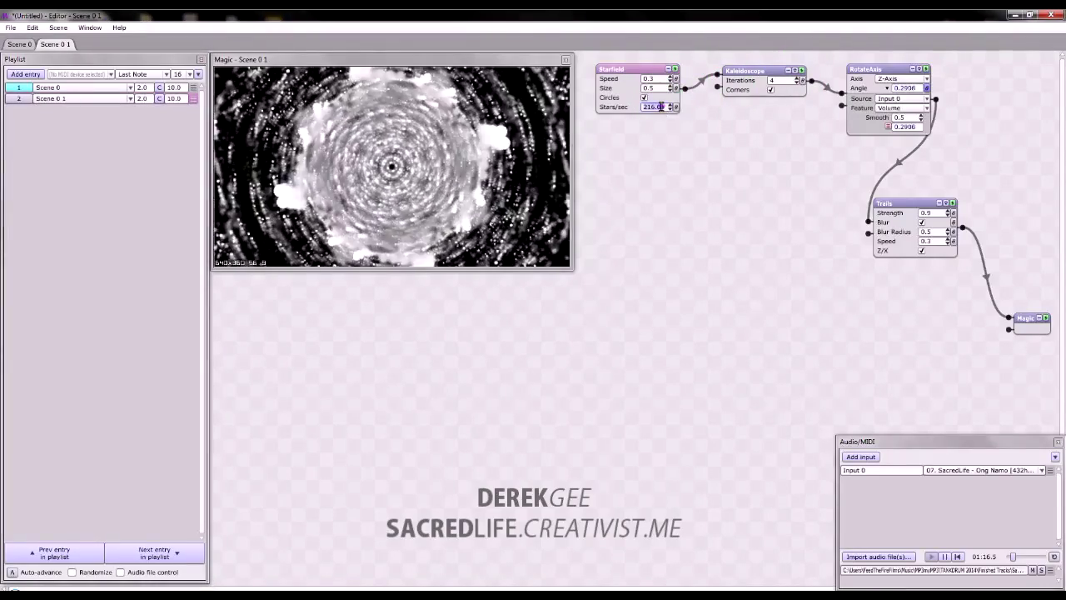
left_click(660, 107)
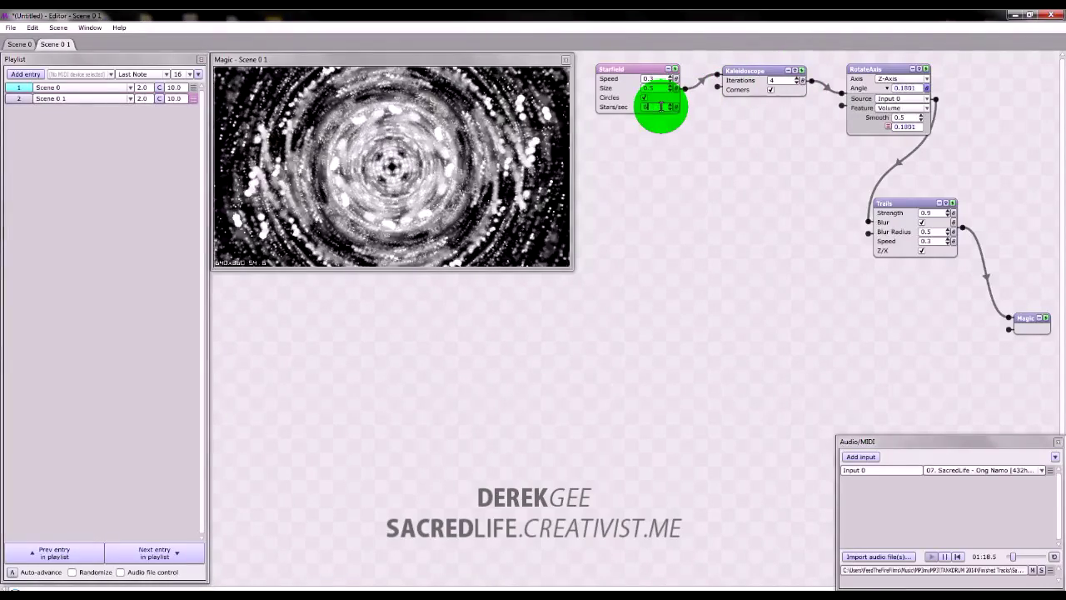
type("64")
left_click(631, 107)
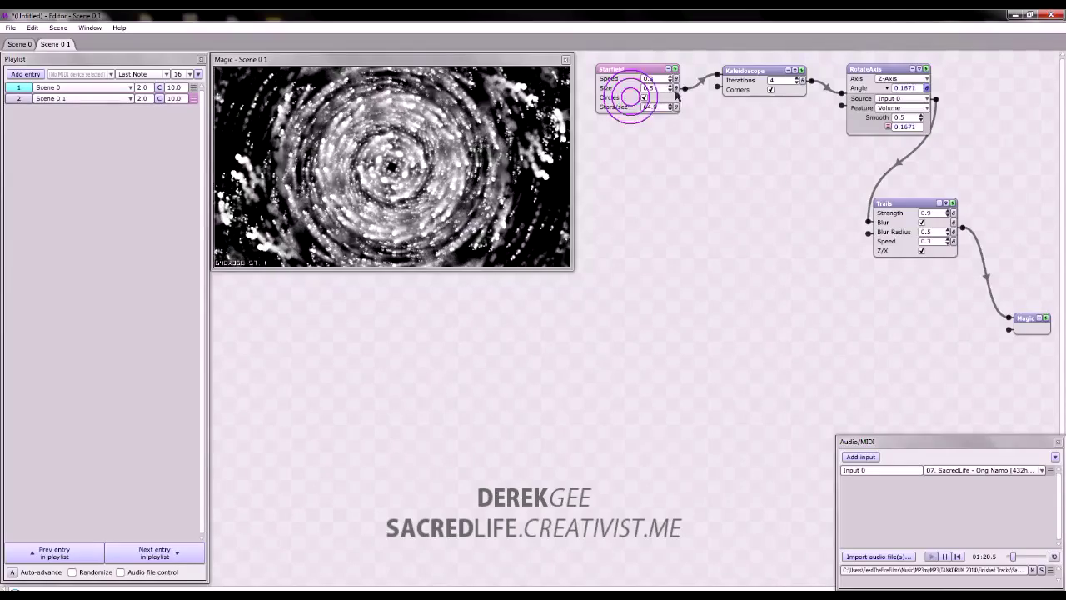
left_click(670, 89)
left_click(670, 81)
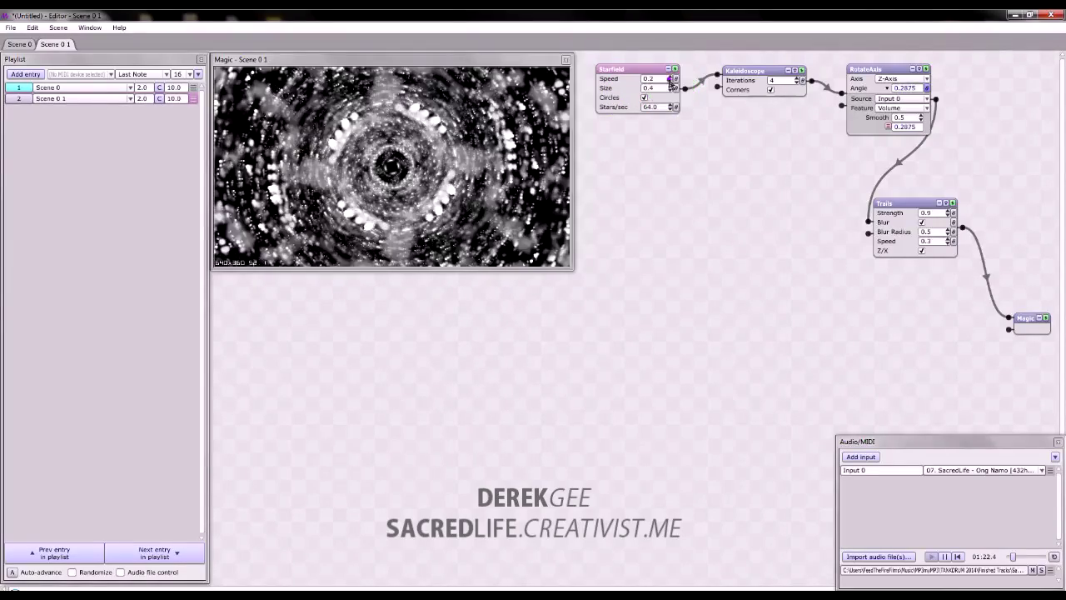
Raise the Kaleidoscope's Iterations to 6 and set the RotateAxis Axis to Y-Axis in Scene 0 1.
left_click(796, 82)
left_click(798, 80)
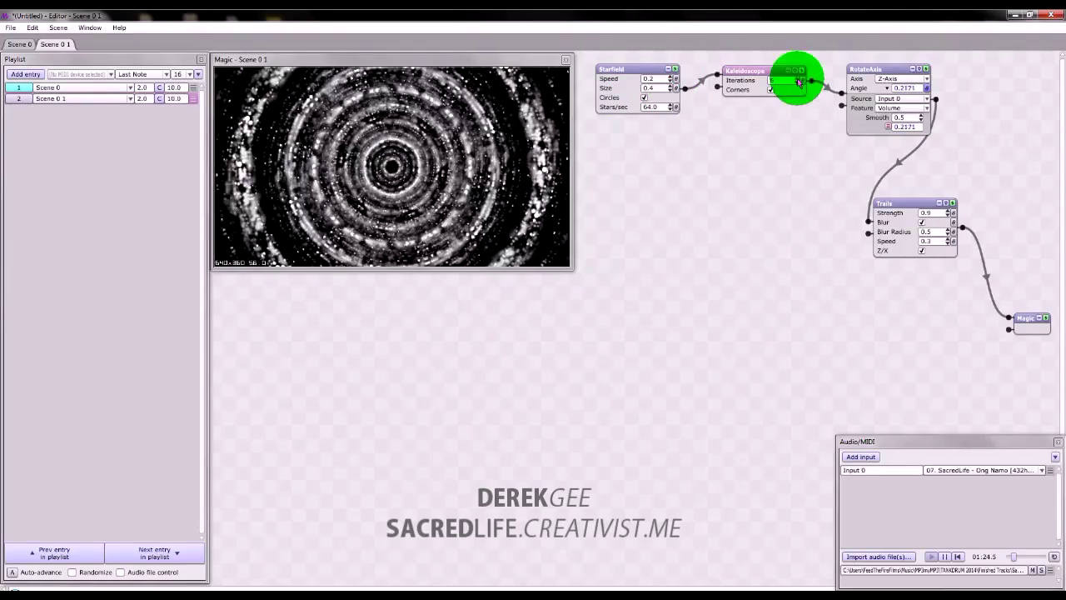
left_click(921, 79)
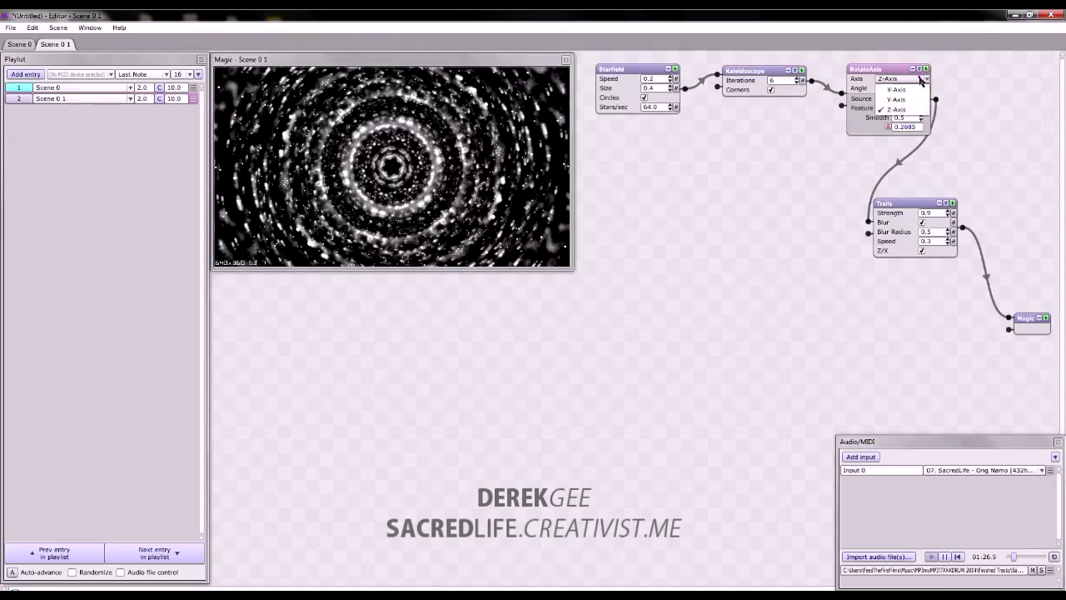
left_click(898, 100)
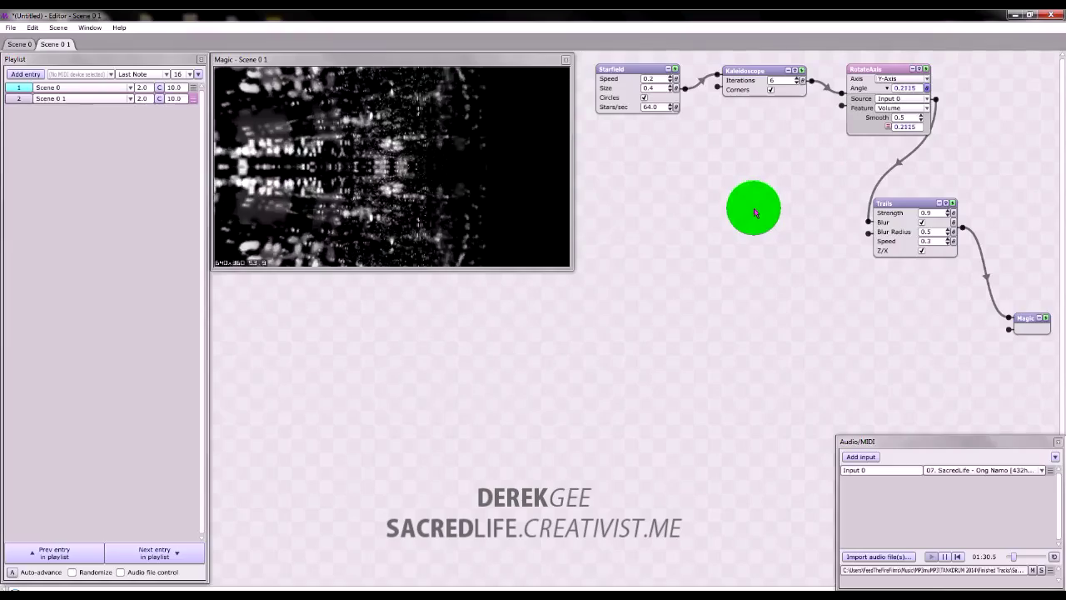
Turn on the playlist's Audio file control and Auto-advance, and set both entries' transition type to A.
left_click(147, 572)
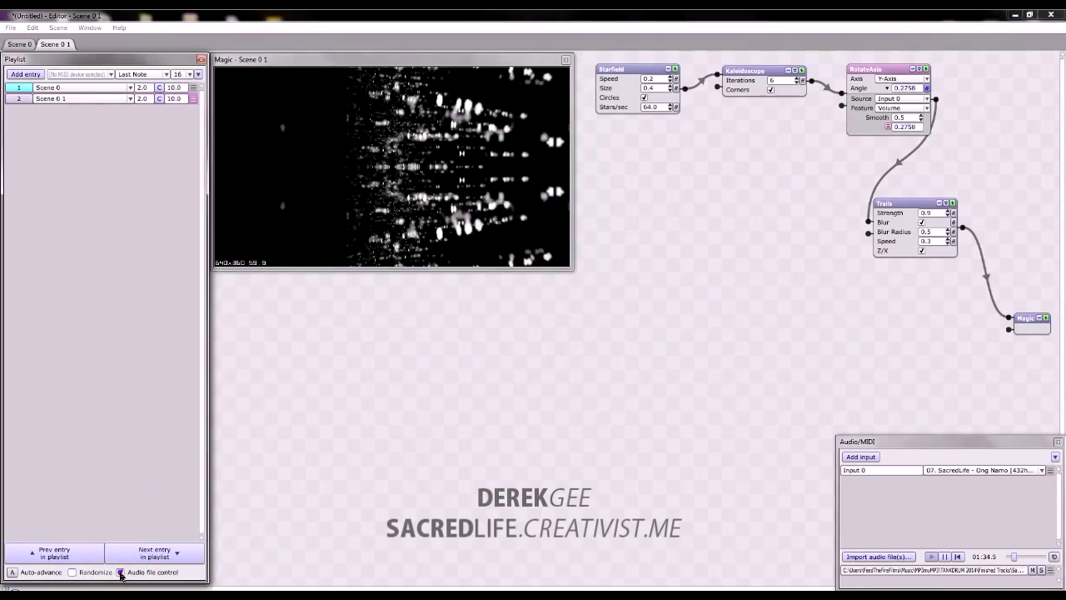
left_click(13, 572)
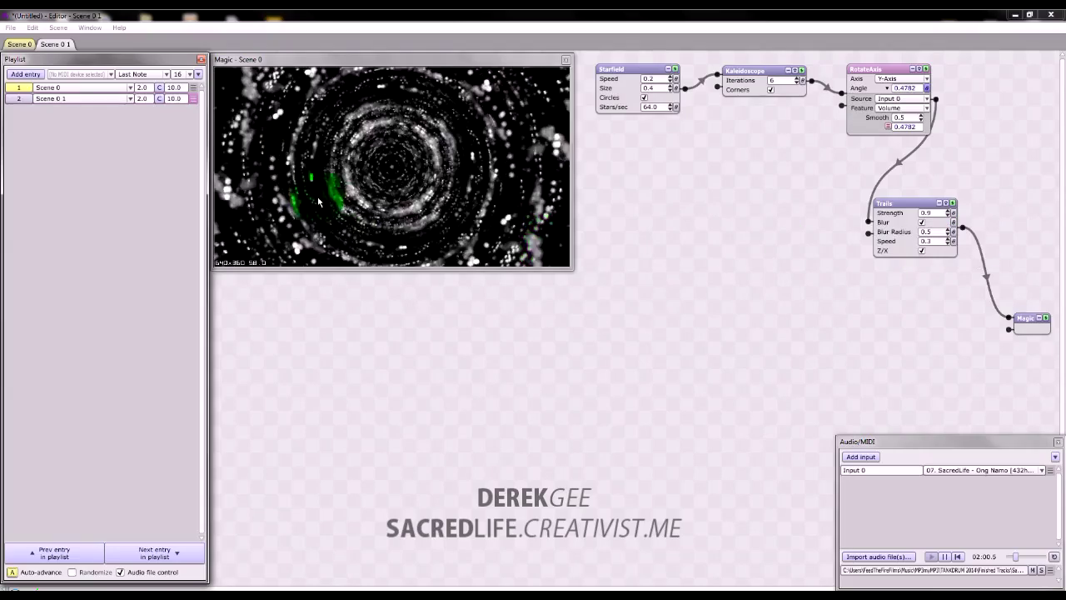
left_click(162, 99)
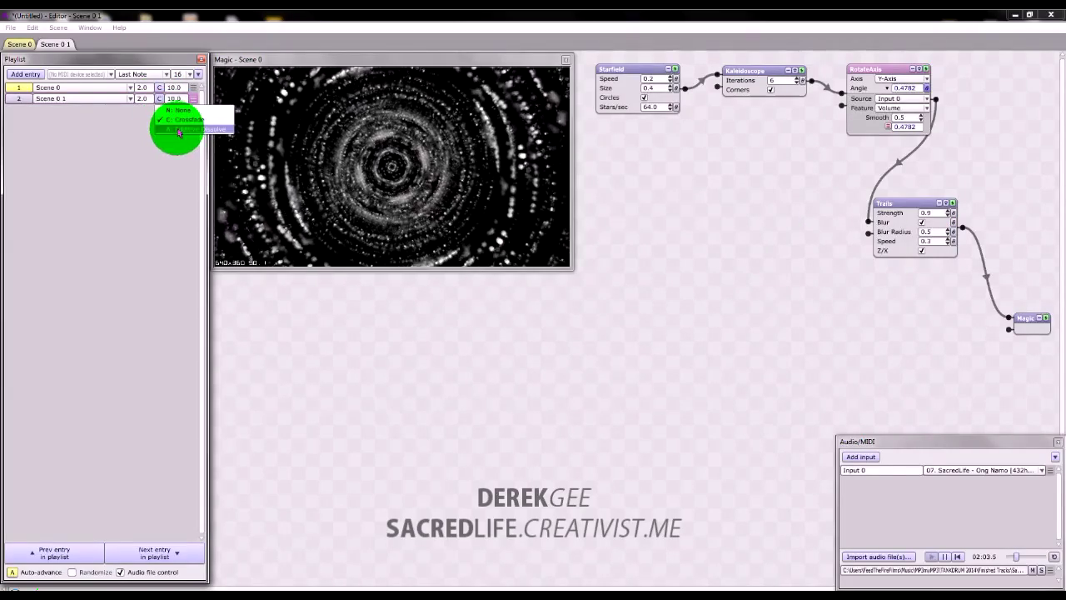
left_click(178, 131)
left_click(159, 87)
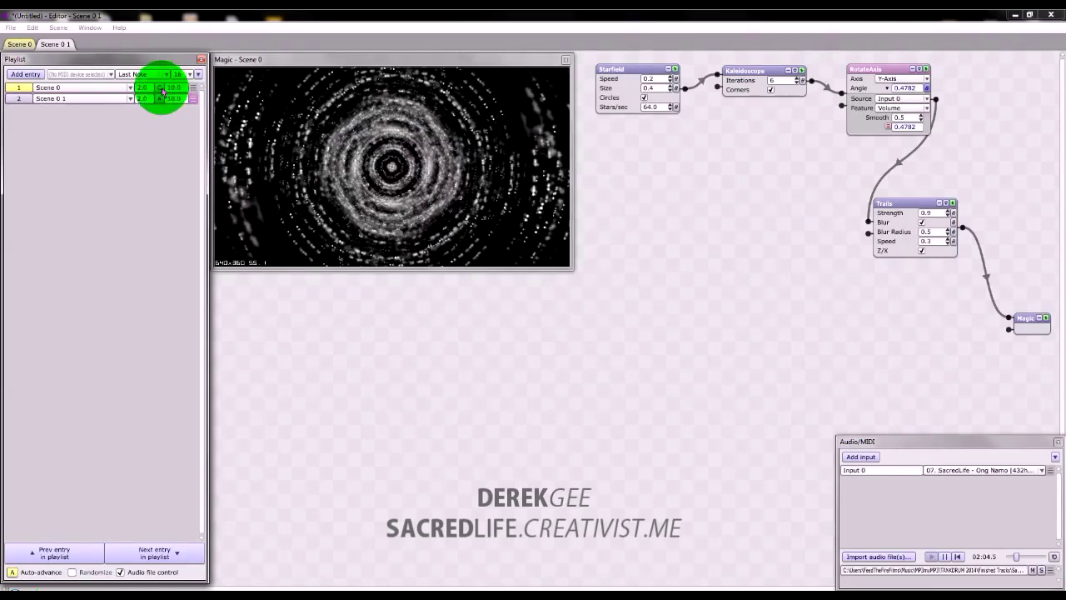
left_click(170, 119)
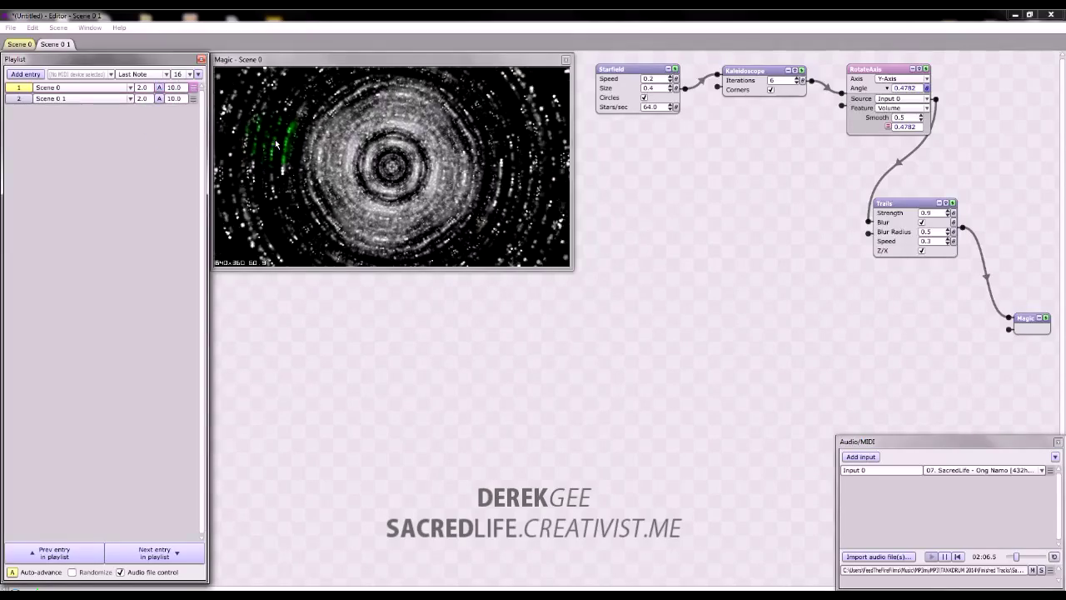
Return to Scene 0 1 and add an Image media module below the Starfield module.
left_click(54, 45)
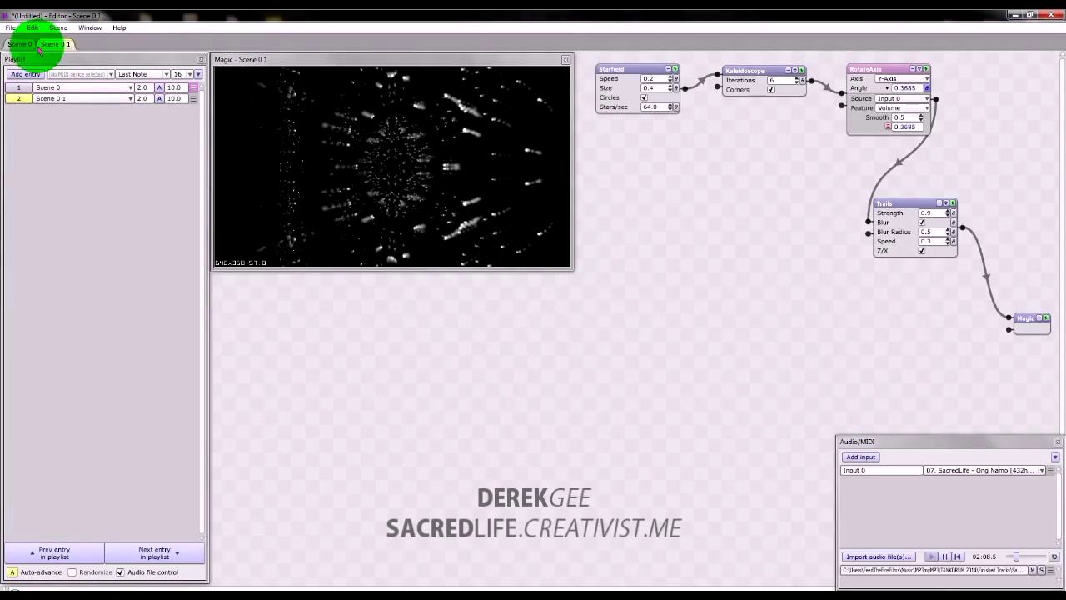
right_click(613, 179)
mouse_move(607, 184)
mouse_move(647, 214)
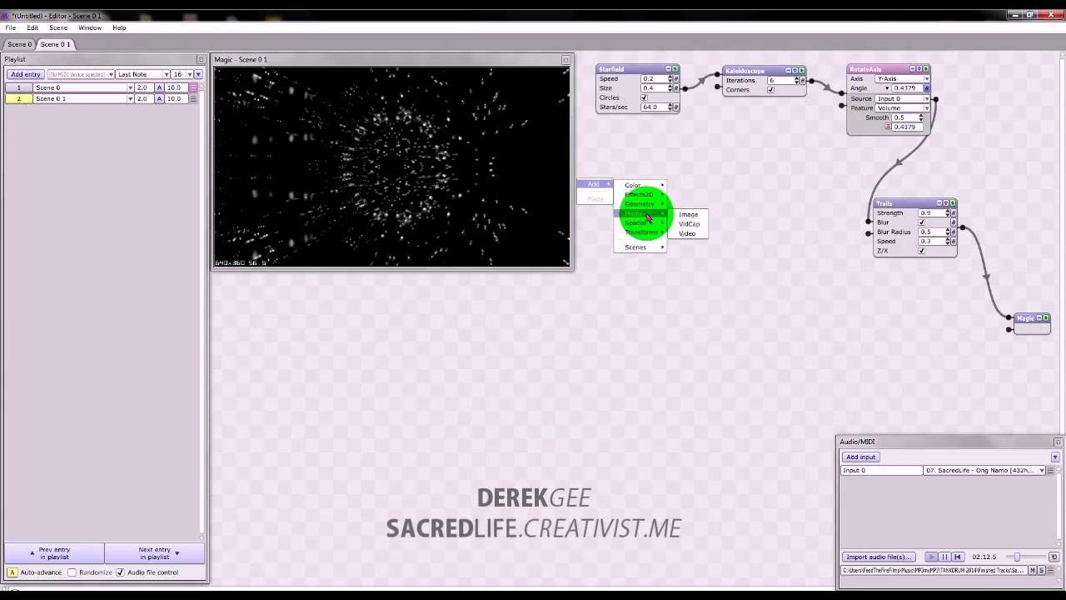
left_click(681, 217)
Load DRG-COSMIC-SPIRAL-002.png from Pictures > SYMBOLISM ONLY > COSMIC SPIRAL ASCENSION SERIES into the Image module and connect it to the Kaleidoscope.
left_click(682, 194)
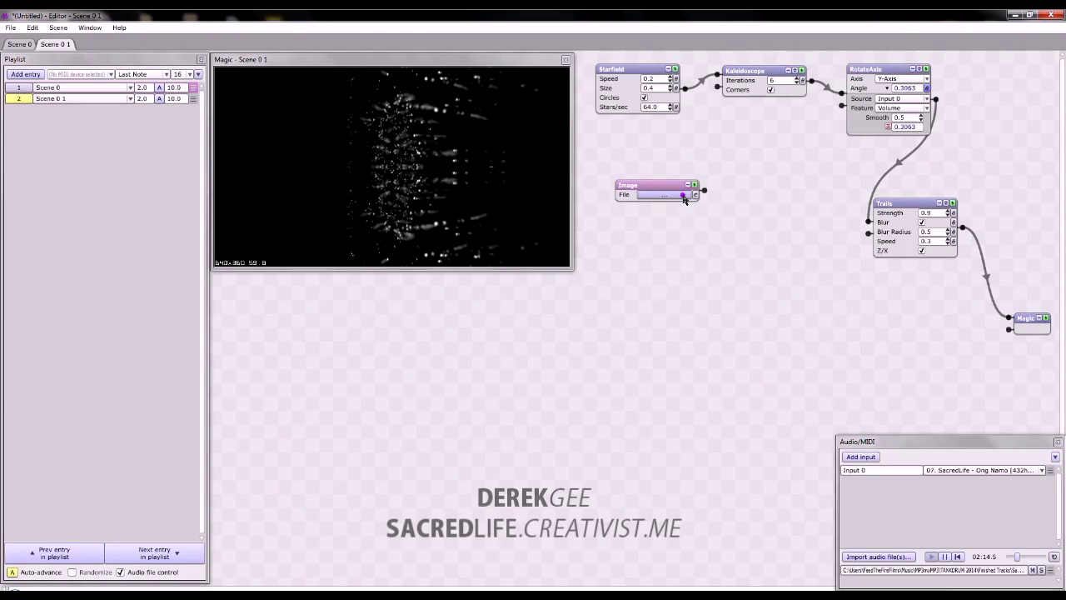
left_click(683, 195)
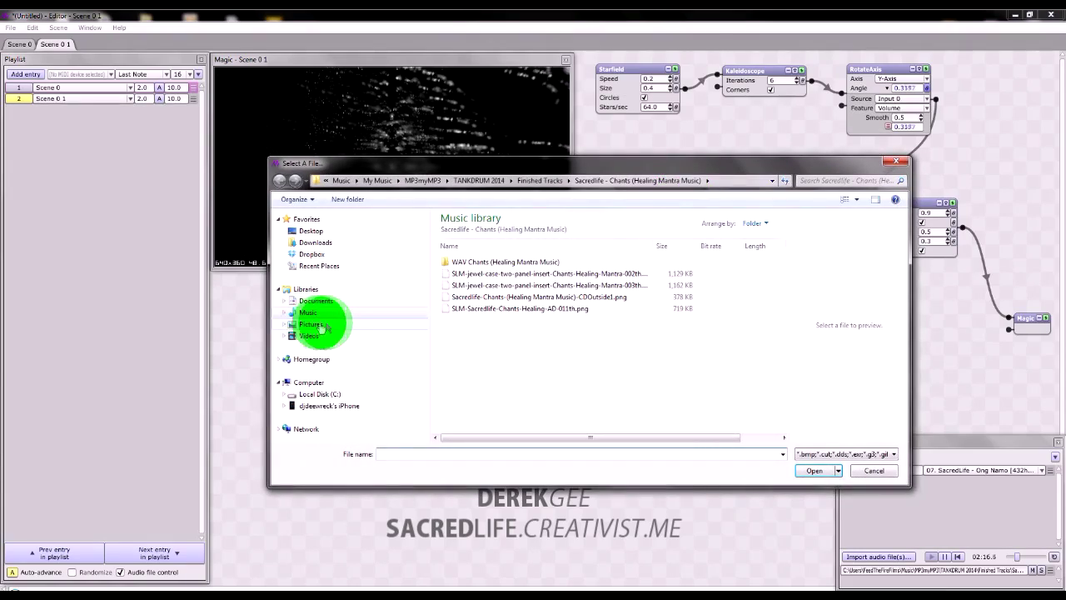
left_click(308, 323)
scroll(571, 345, "down", 10)
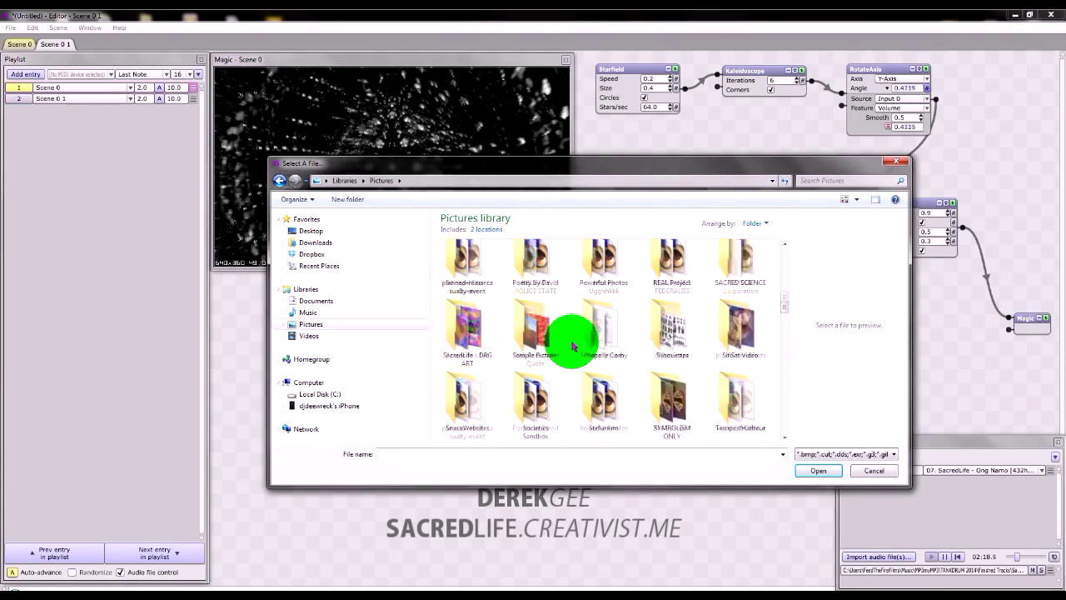
double_click(670, 317)
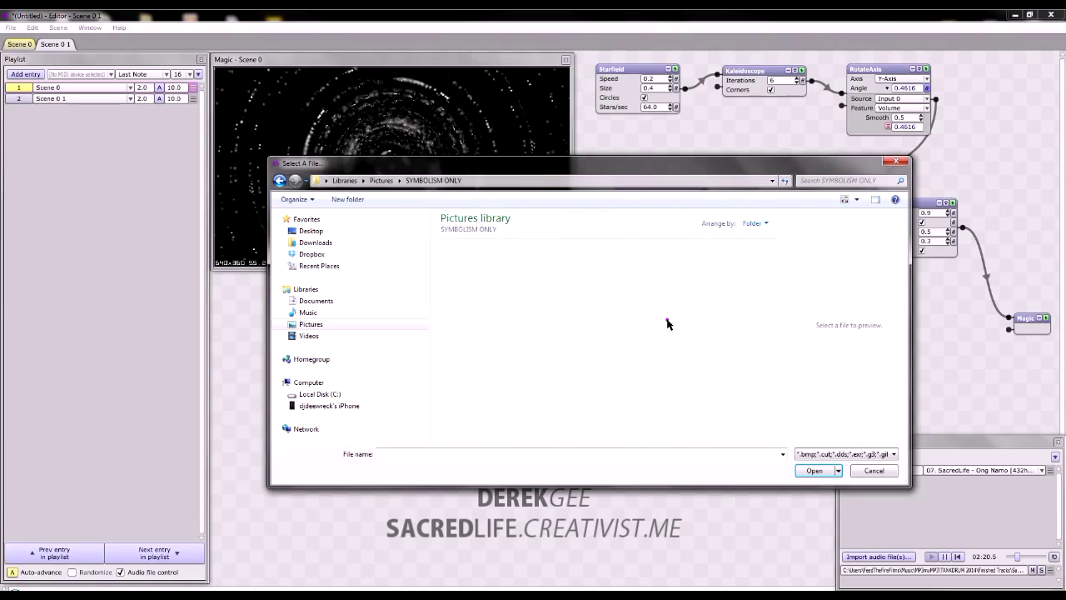
left_click(466, 273)
double_click(467, 272)
left_click(537, 265)
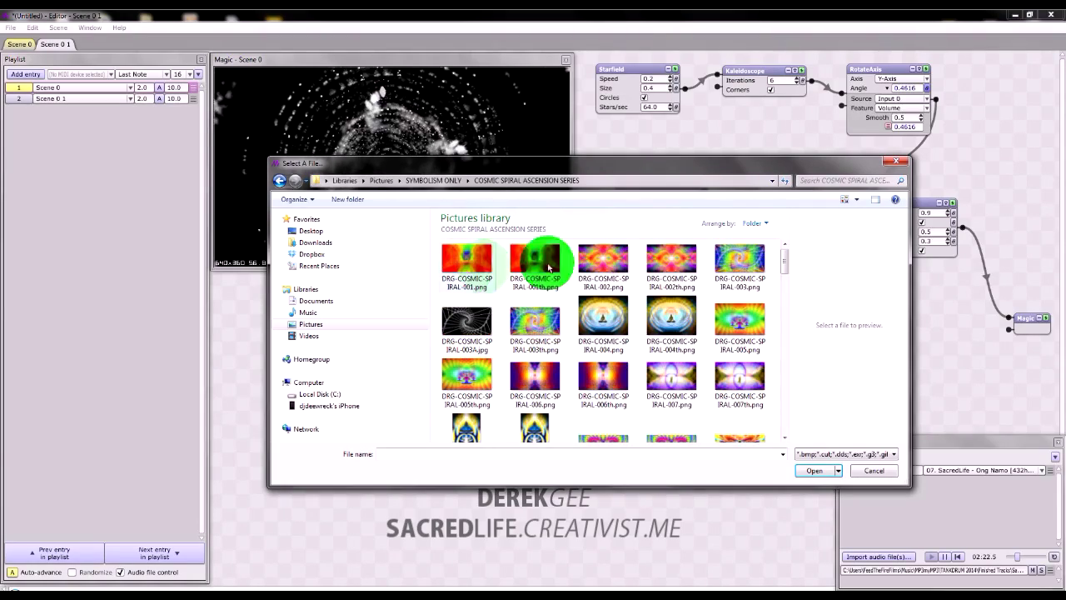
left_click(607, 260)
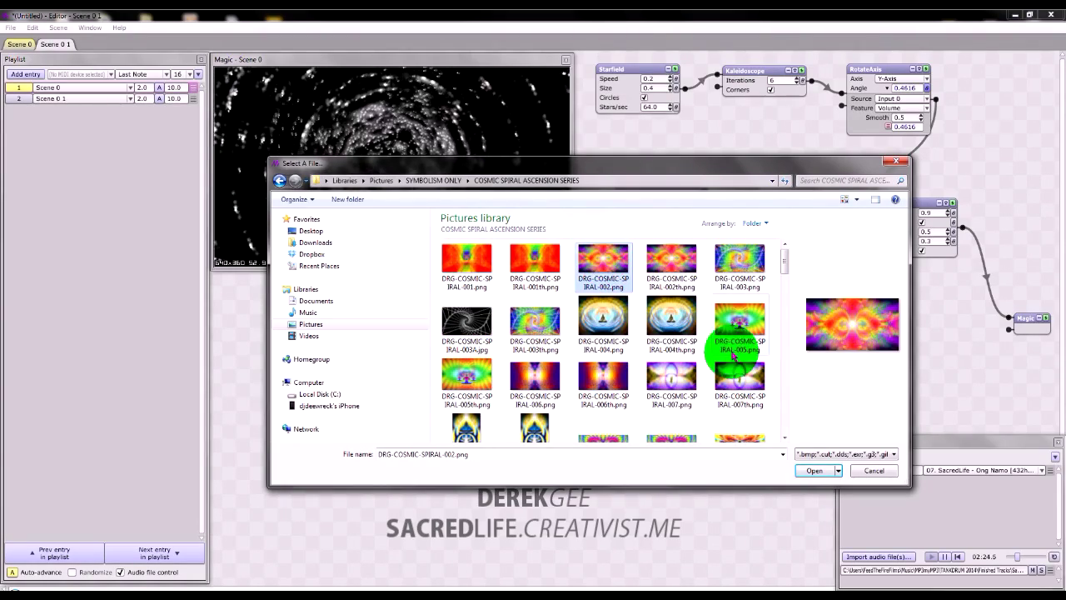
left_click(816, 471)
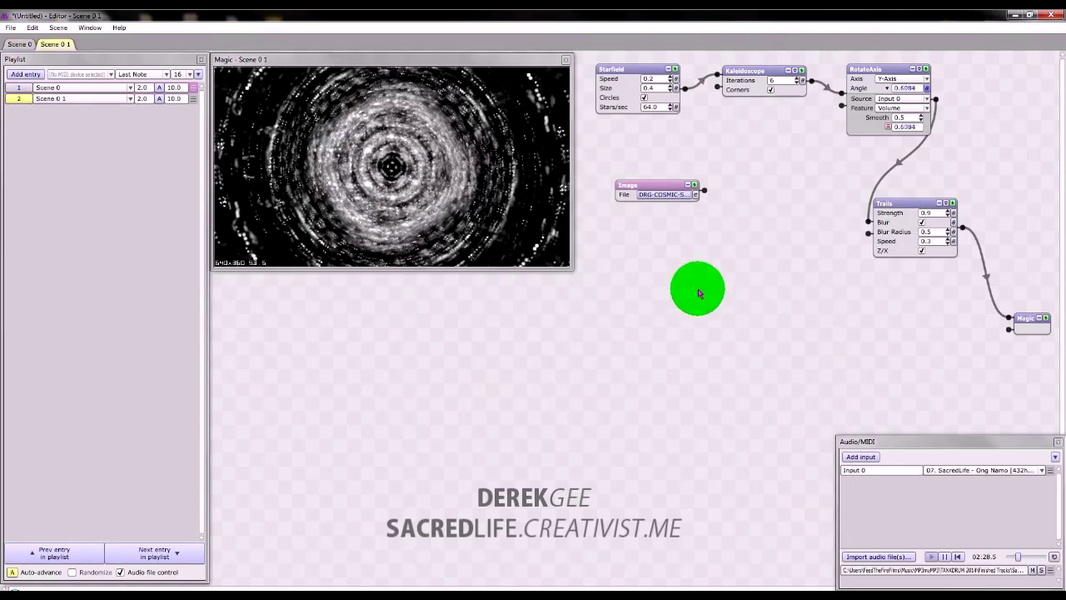
left_click_drag(703, 193, 721, 92)
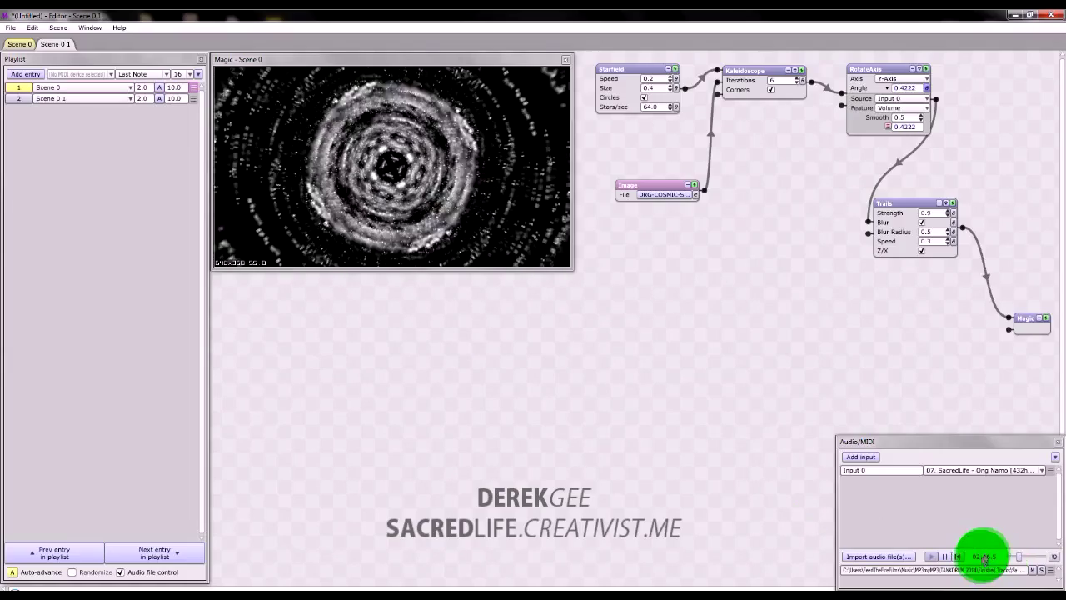
Show the playlist entries' start times in place of their durations, and switch the start times off again.
left_click(171, 97)
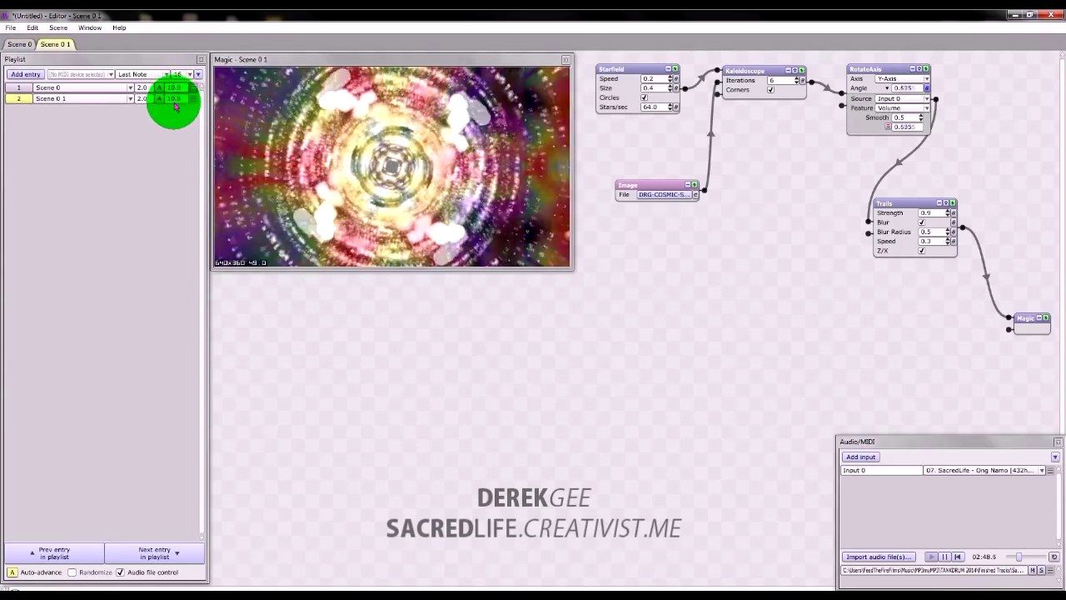
left_click(197, 74)
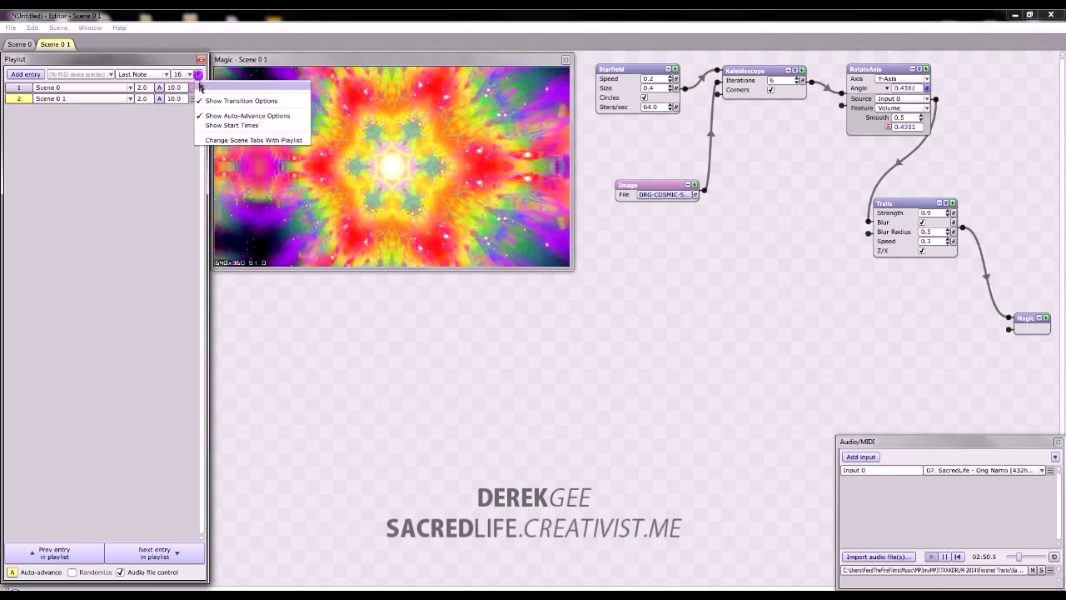
left_click(203, 124)
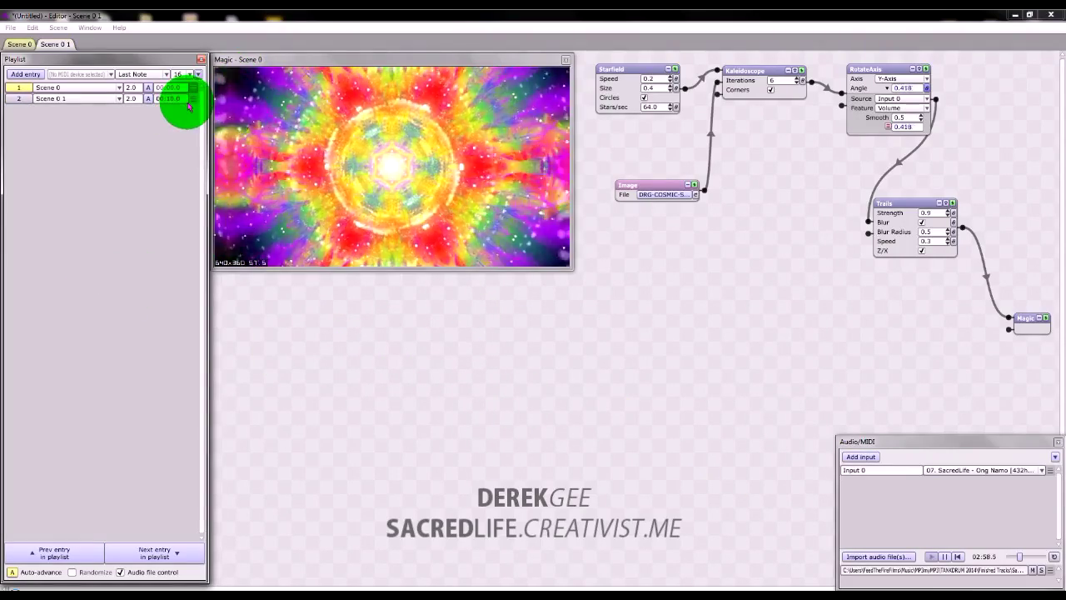
left_click(201, 74)
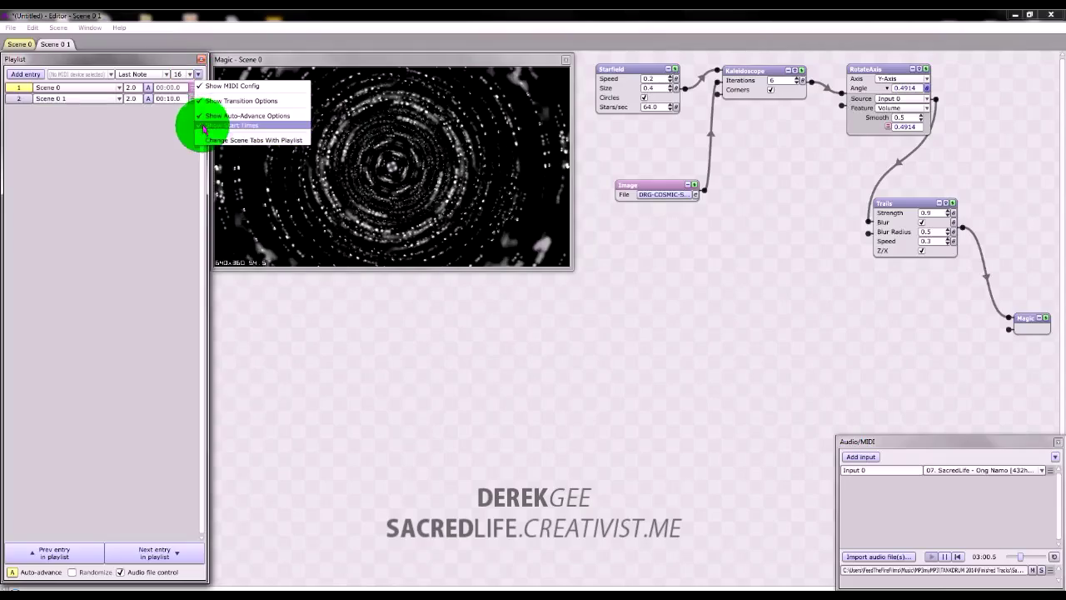
left_click(191, 123)
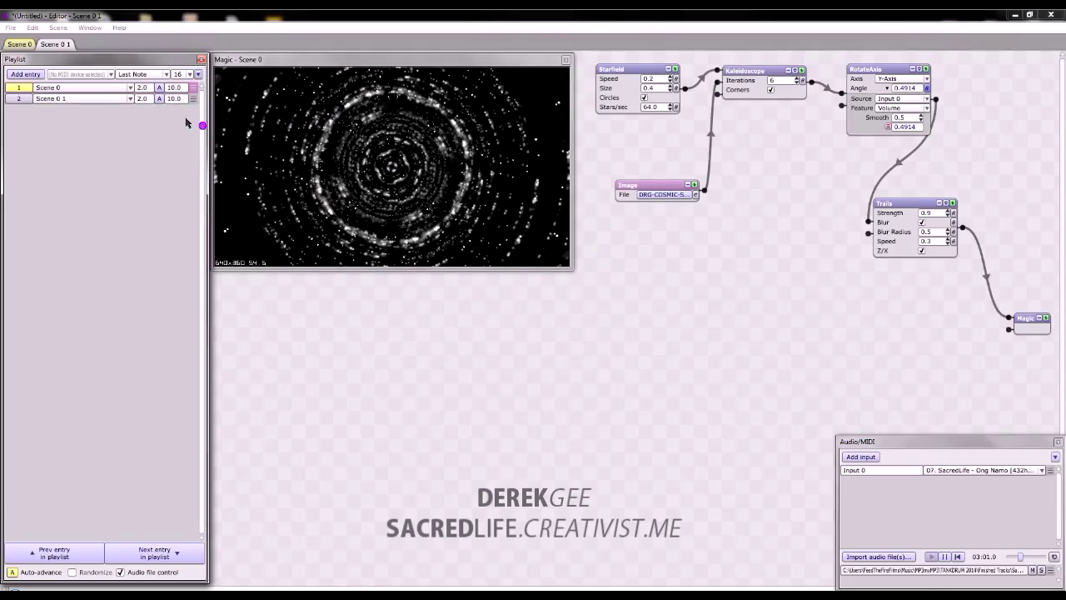
Set the playlist's MIDI control message to Aftertouch and its channel to 8.
left_click(167, 74)
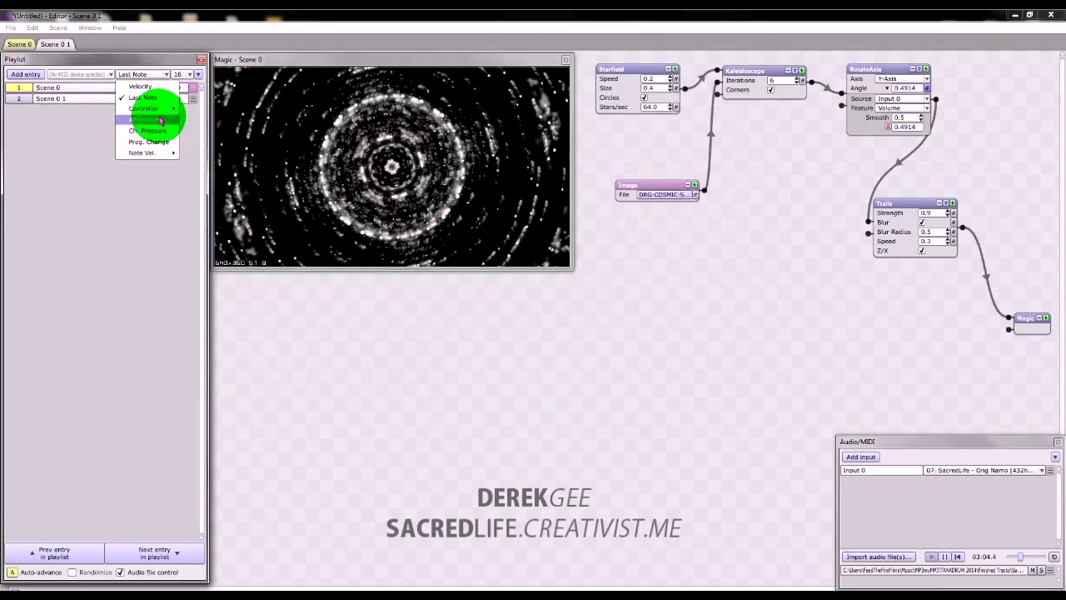
mouse_move(160, 109)
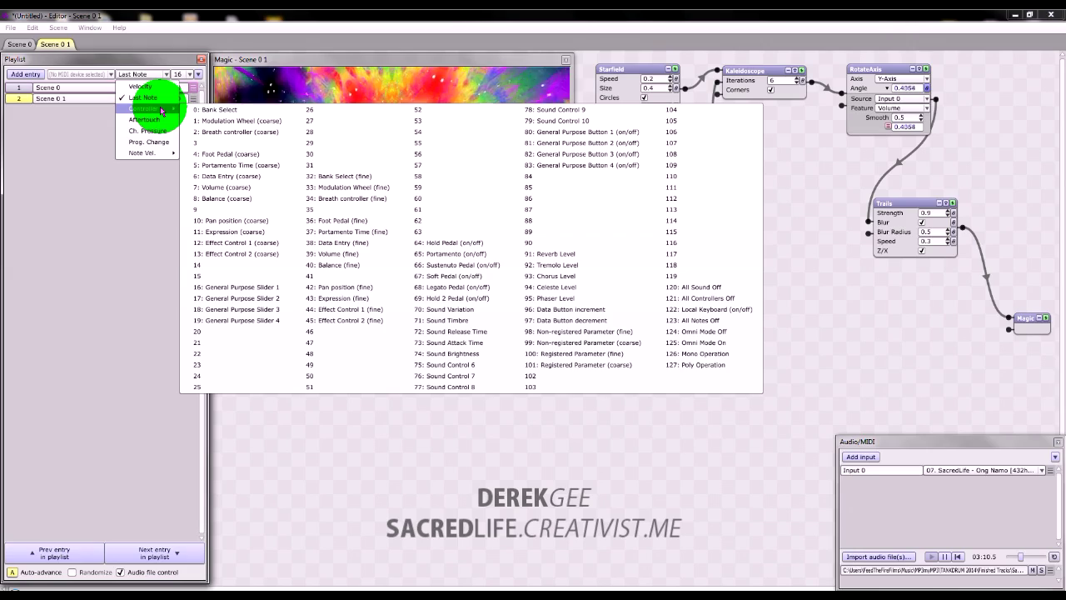
mouse_move(158, 156)
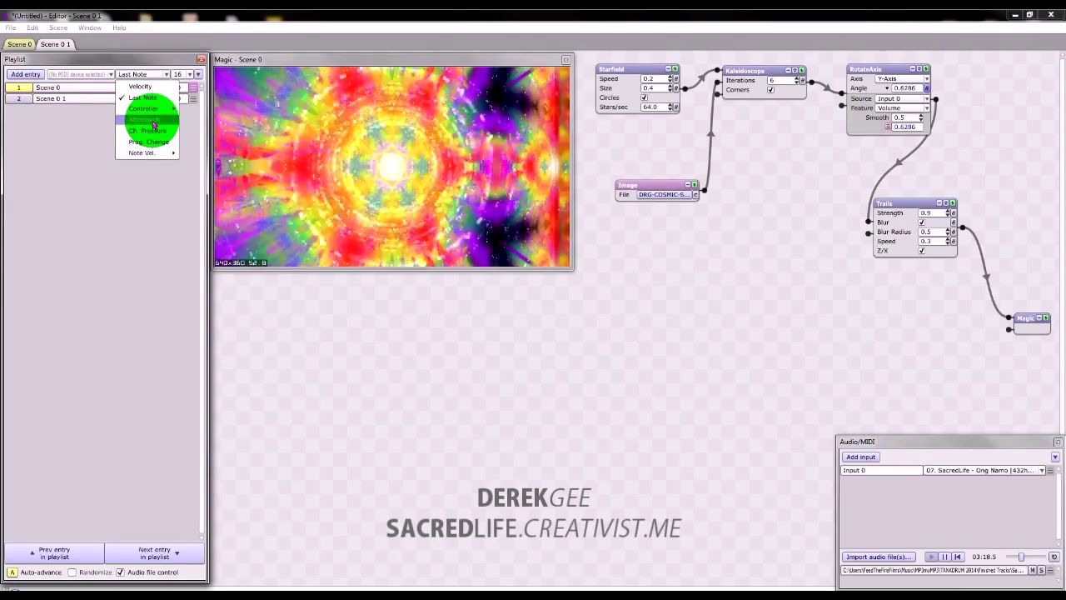
left_click(153, 124)
left_click(190, 74)
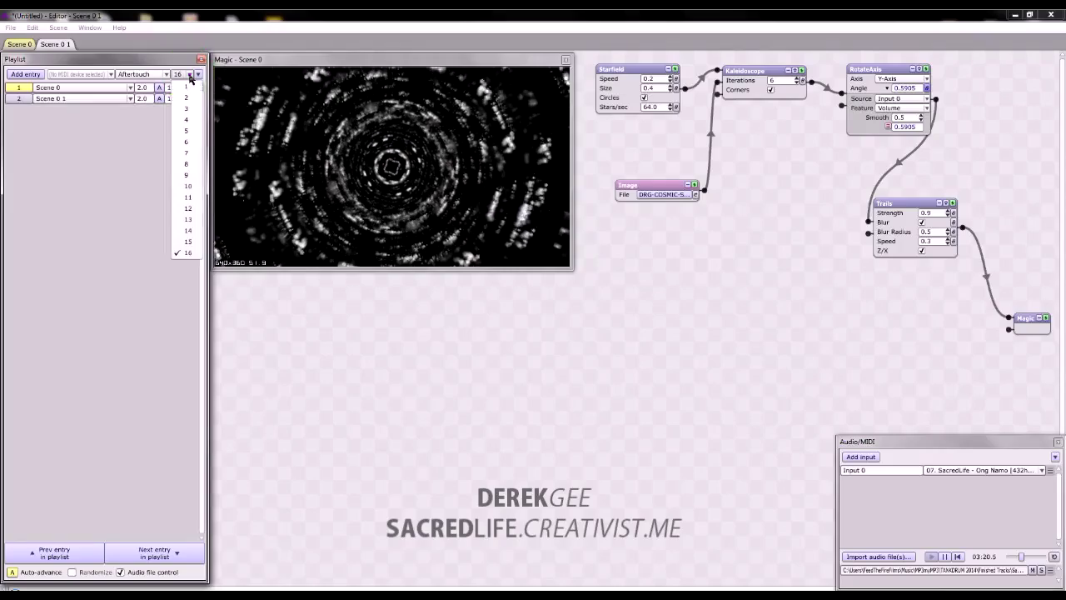
left_click(191, 143)
left_click(190, 164)
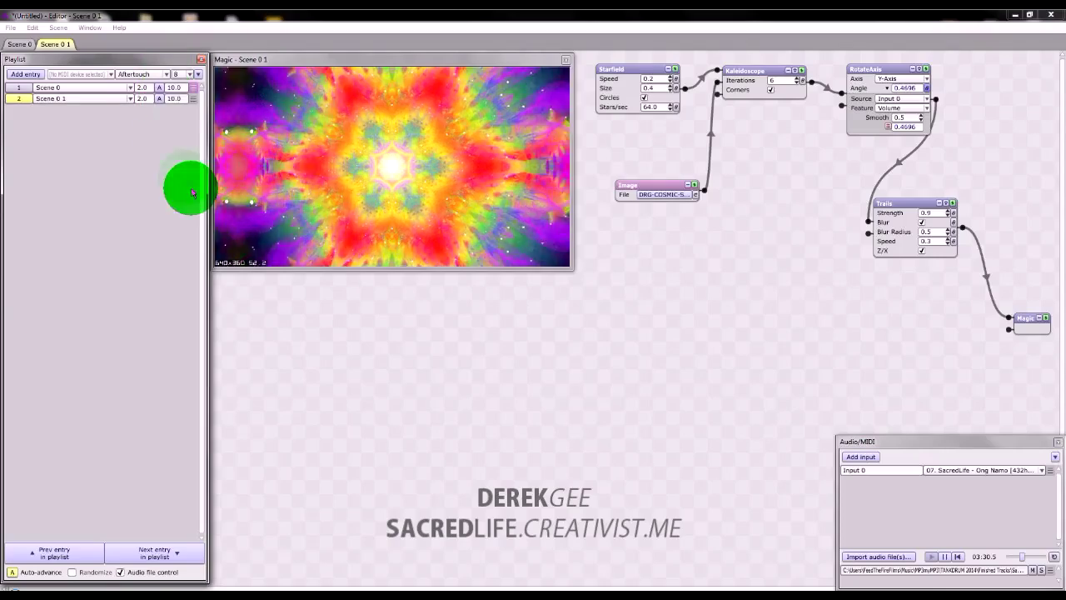
left_click(166, 75)
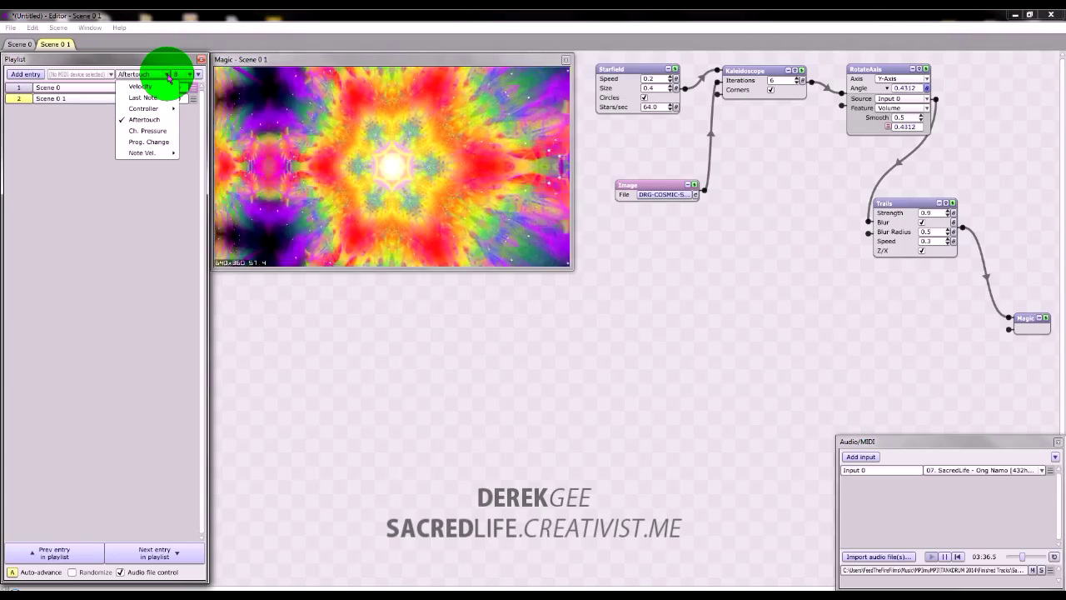
left_click(158, 199)
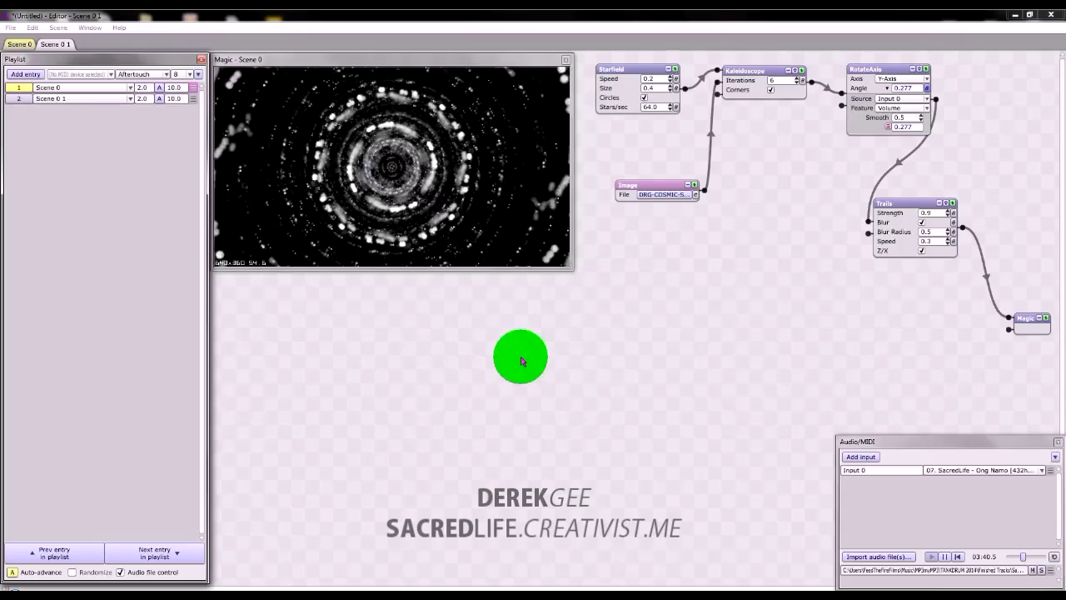
Duplicate Scene 0 1 as a new scene.
left_click(67, 47)
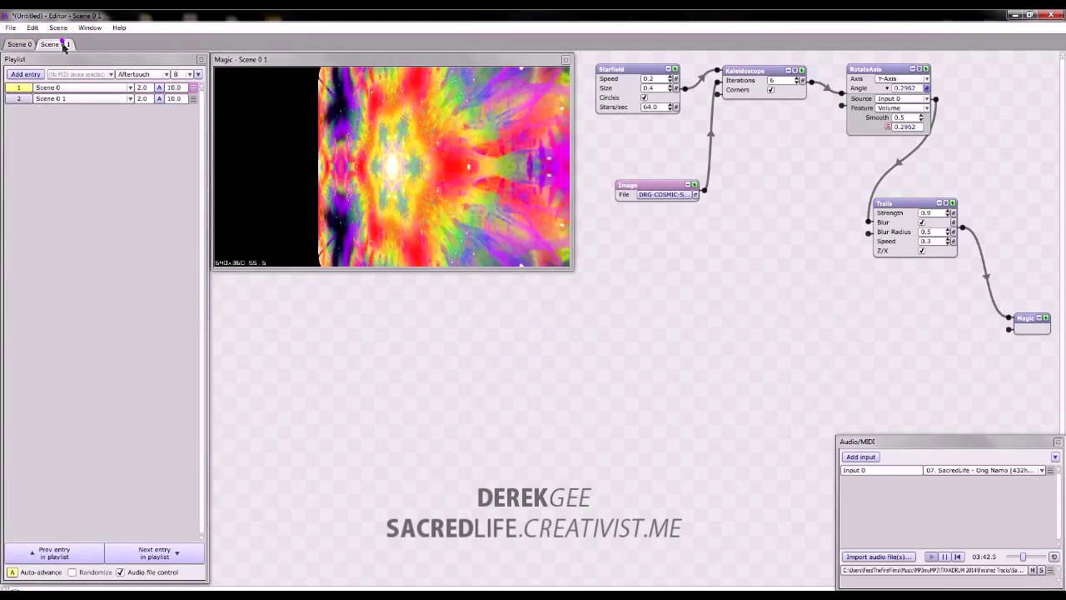
right_click(61, 45)
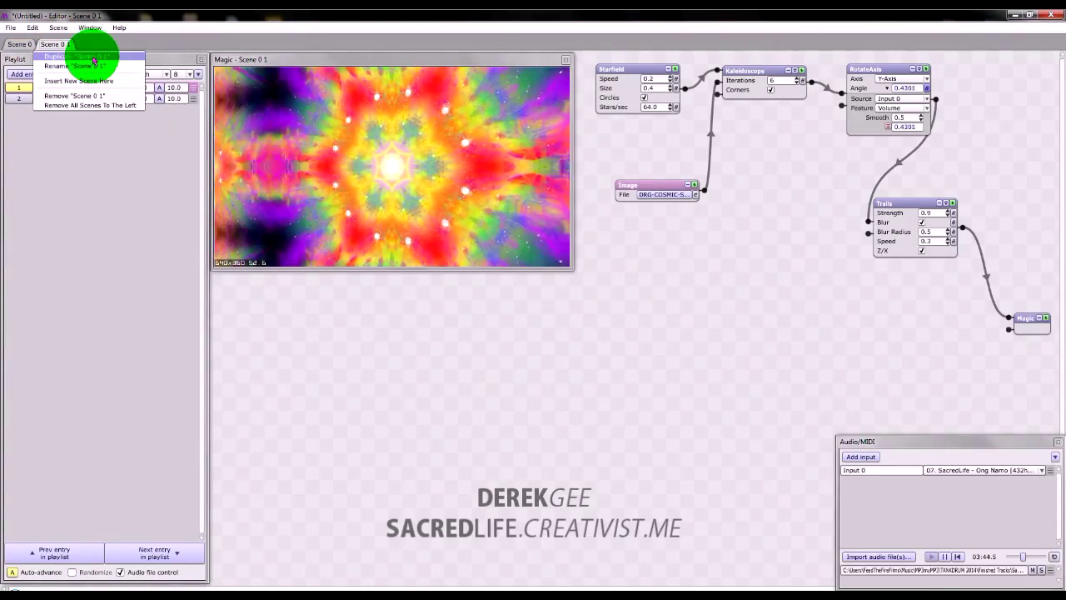
left_click(83, 56)
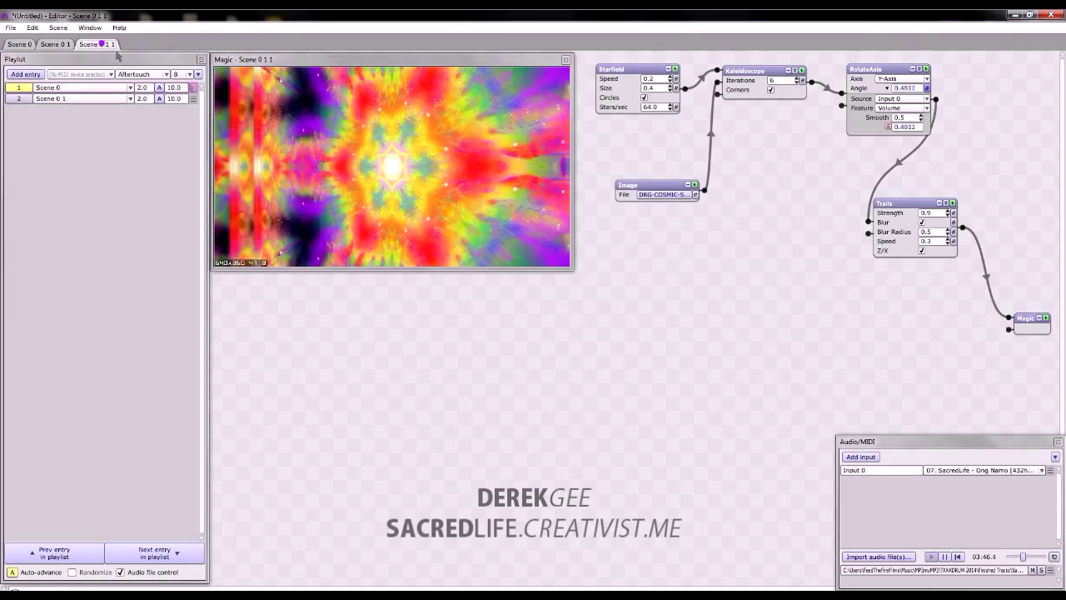
Replace the picture in the duplicated scene's Image module with DRG-COSMIC-SPIRAL-007.png.
left_click(631, 195)
left_click(654, 195)
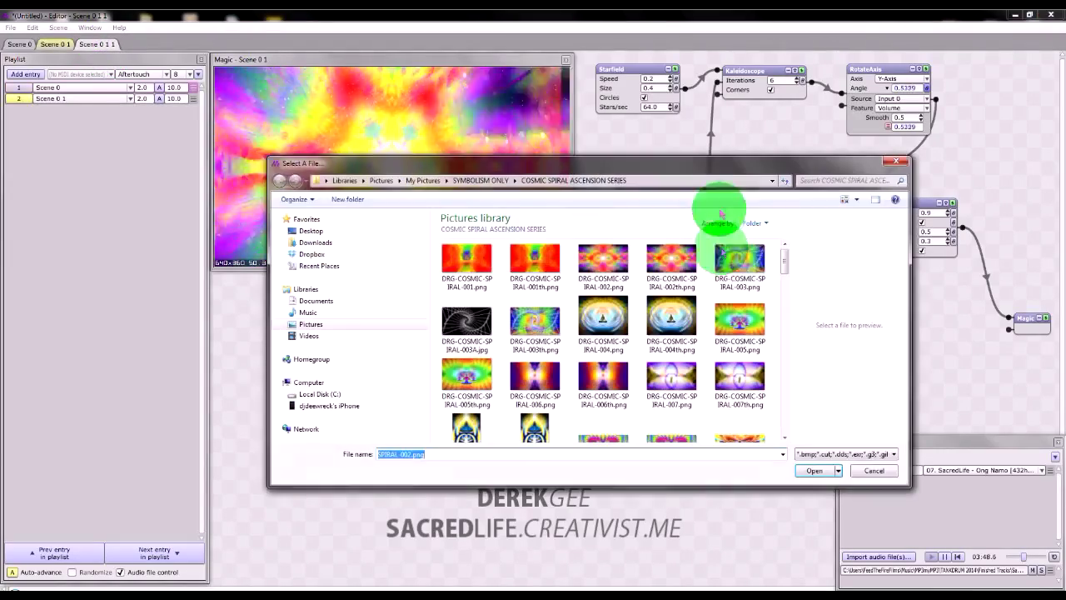
left_click(677, 389)
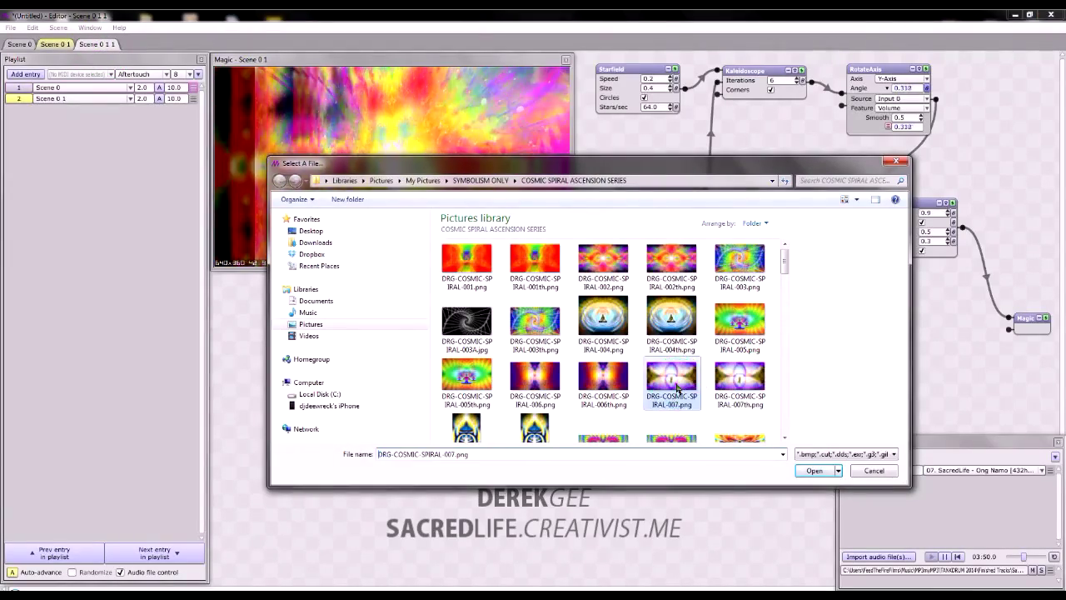
left_click(814, 470)
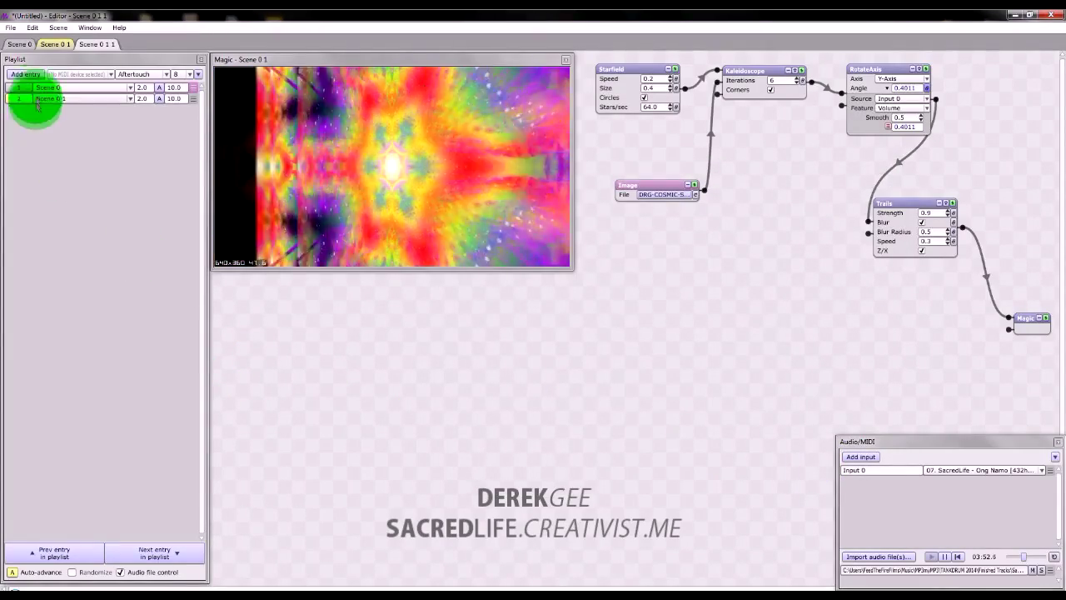
Add a third playlist entry that plays Scene 0 1 1 and set its duration to 10.0.
left_click(25, 74)
left_click(91, 115)
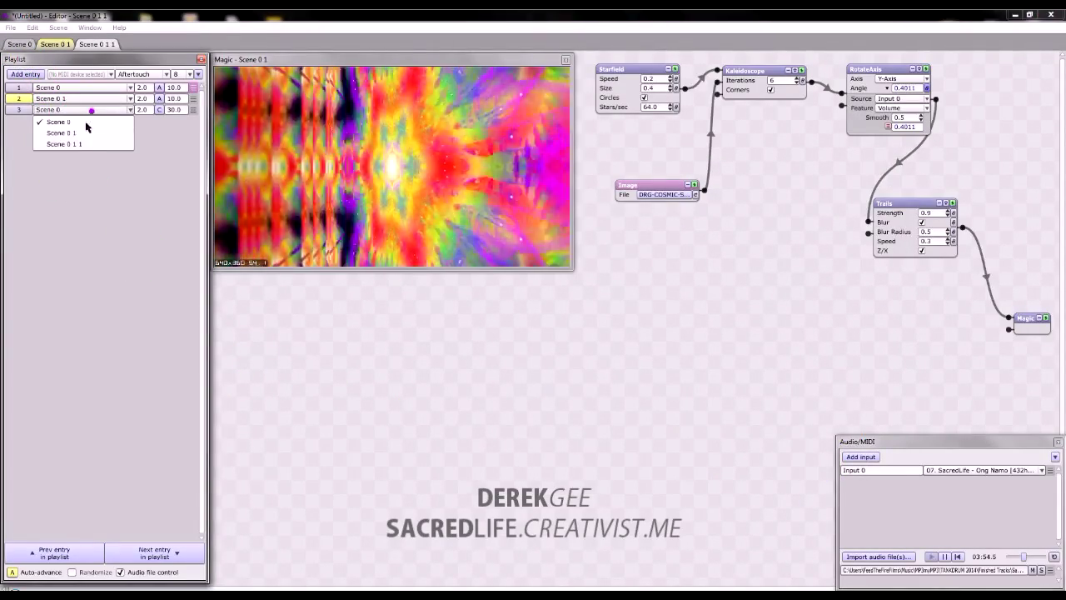
left_click(75, 141)
left_click(176, 111)
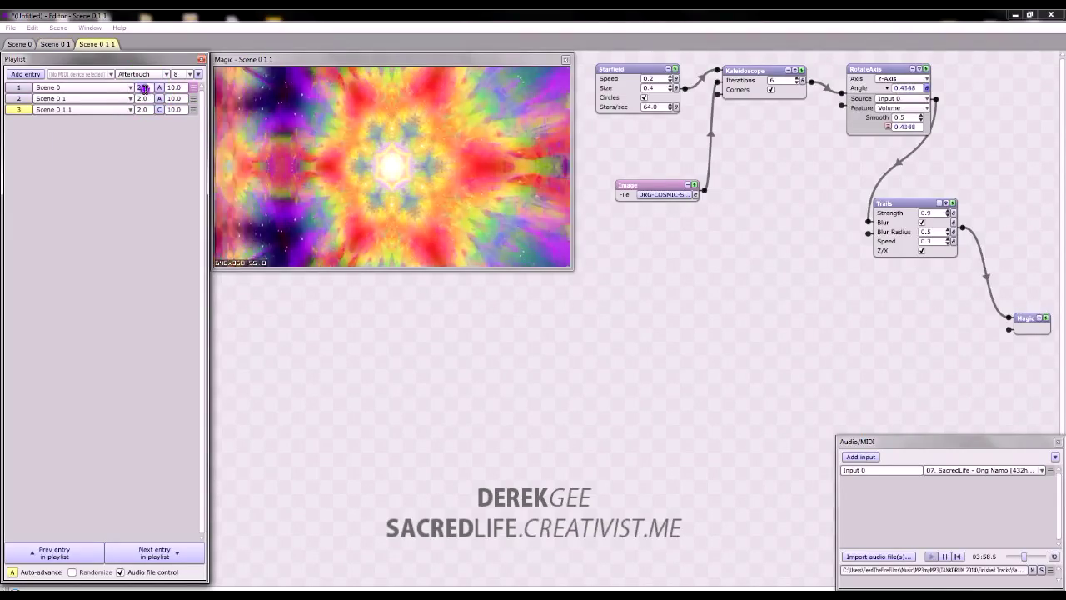
Set the transition time of all three playlist entries to 4.0 and the third entry's transition type to Additive Dissolve.
type("4")
left_click(144, 98)
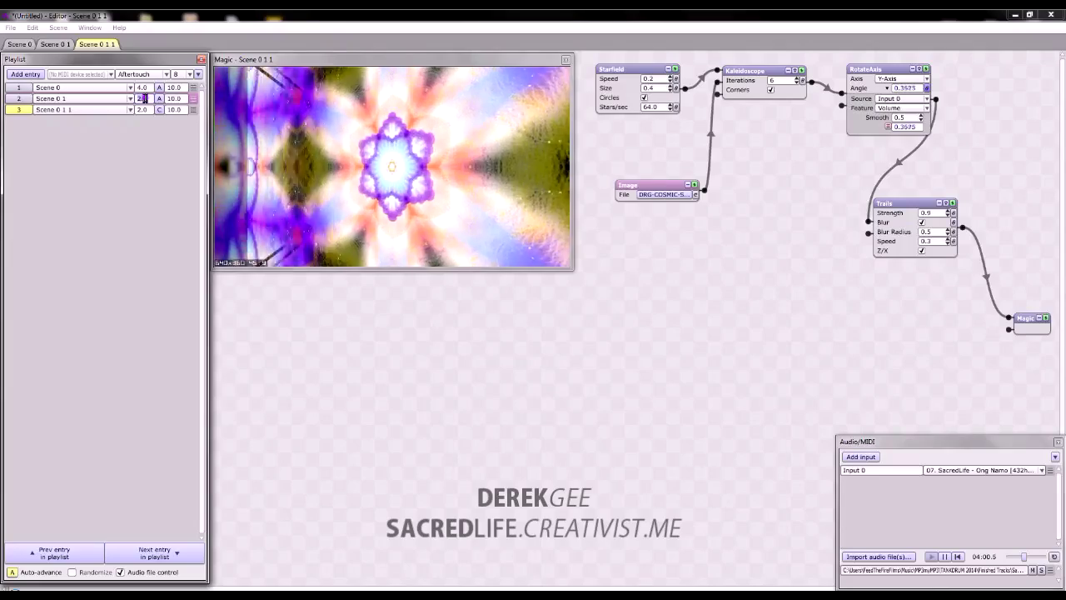
left_click_drag(144, 98, 147, 126)
left_click(159, 110)
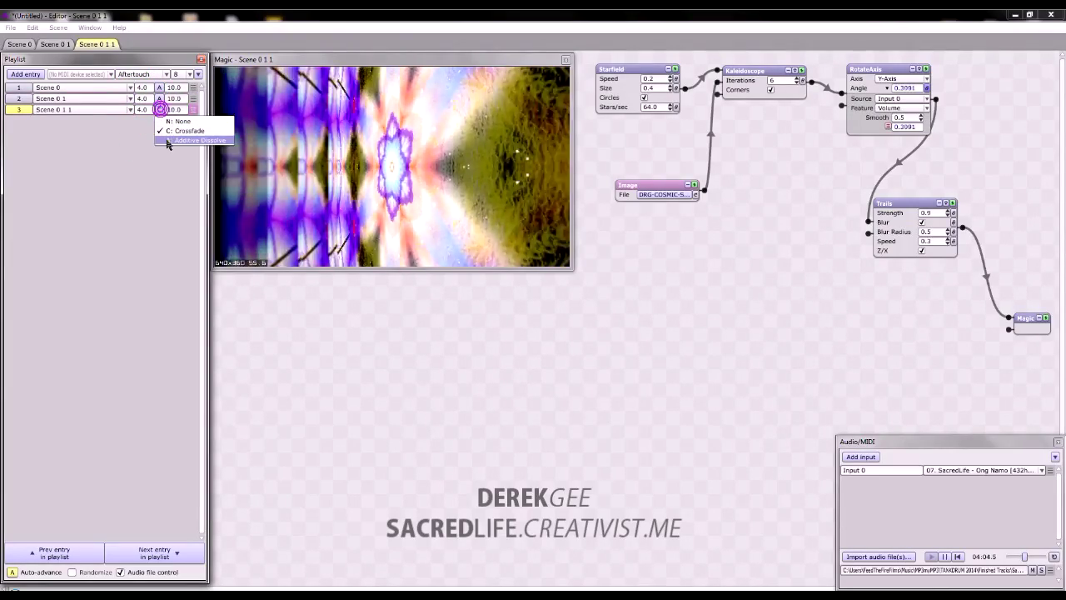
left_click(167, 142)
left_click(150, 201)
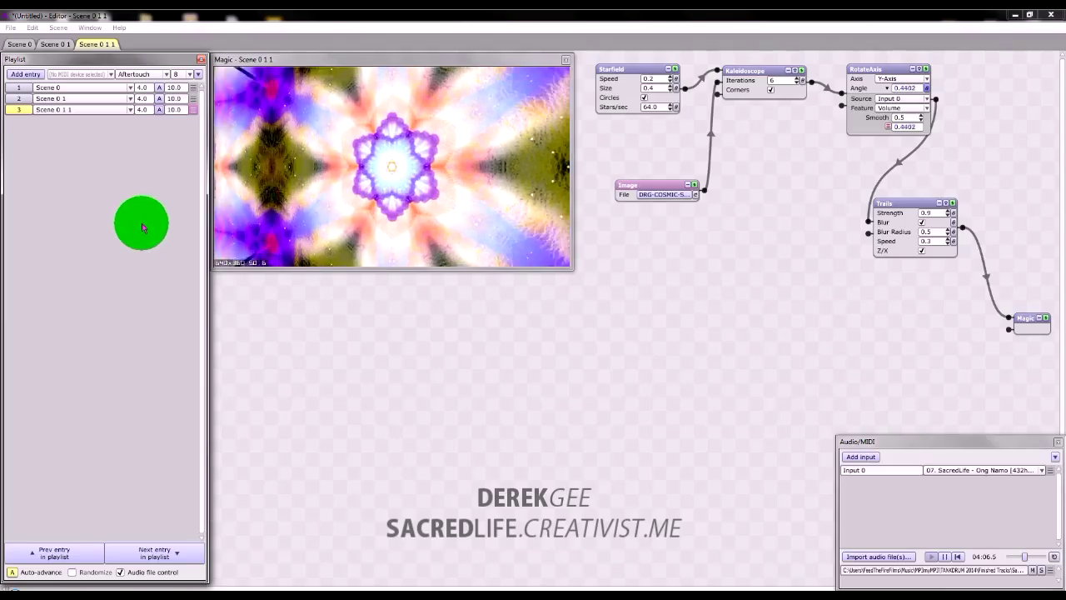
In Scene 0 1 1, set the RotateAxis Axis to Z-Axis and raise the Kaleidoscope's Iterations to 8.
left_click(686, 271)
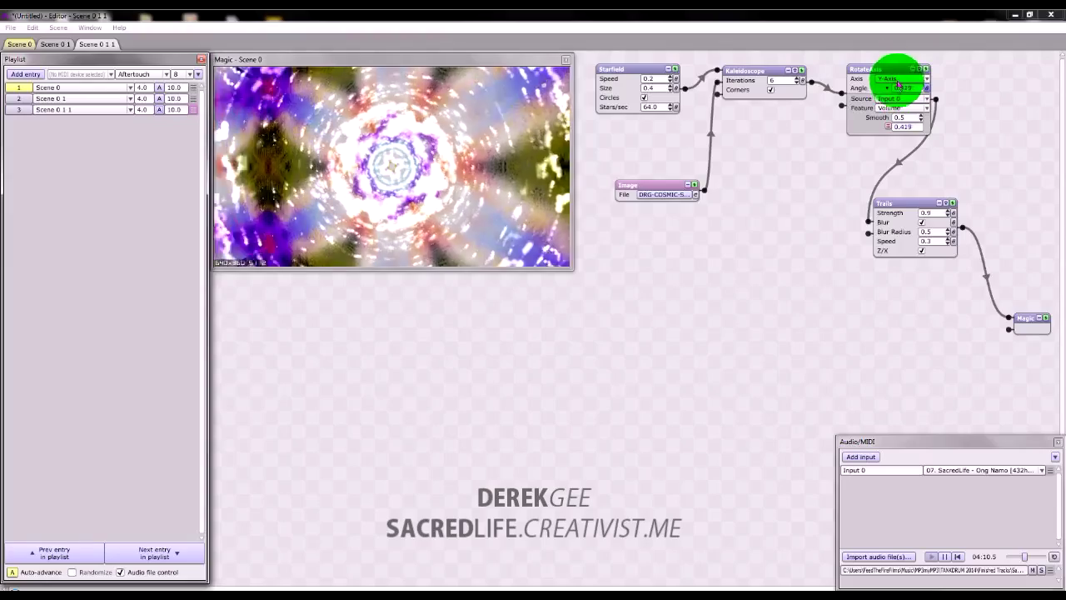
left_click(896, 79)
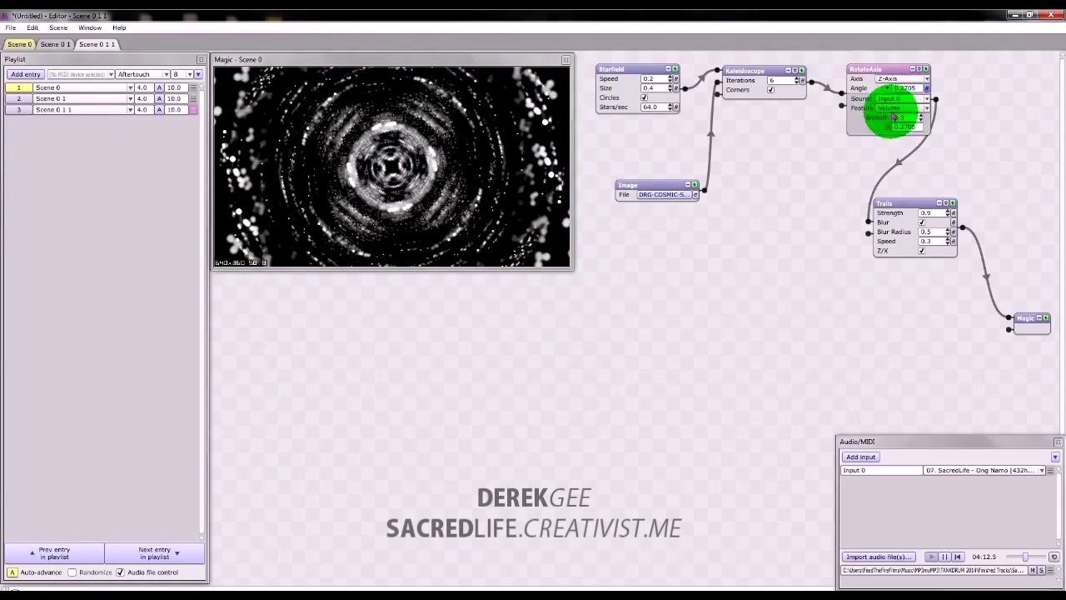
left_click(97, 45)
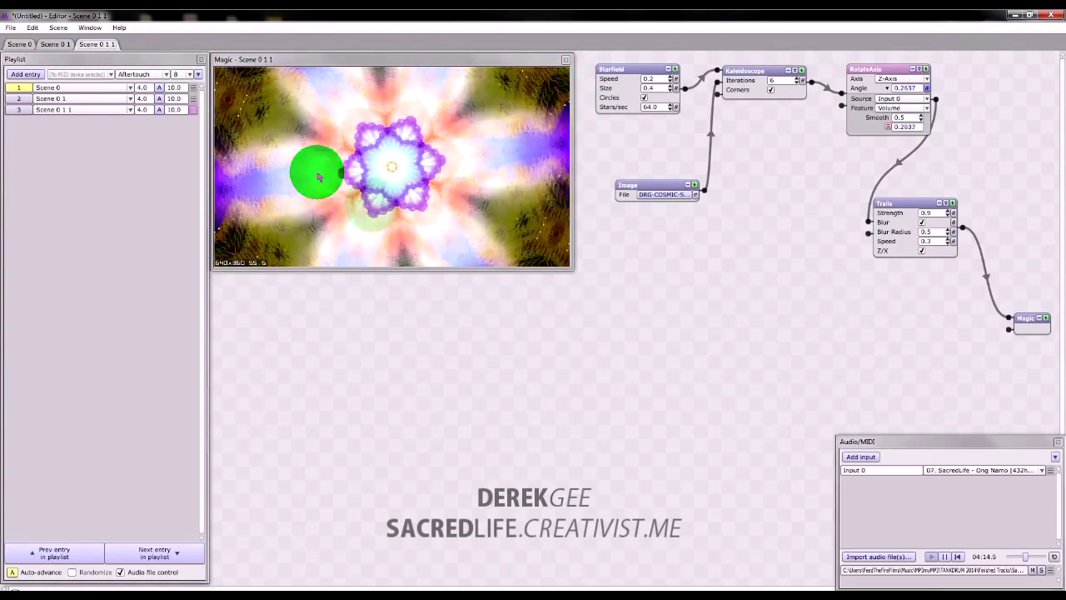
left_click(797, 78)
left_click(797, 78)
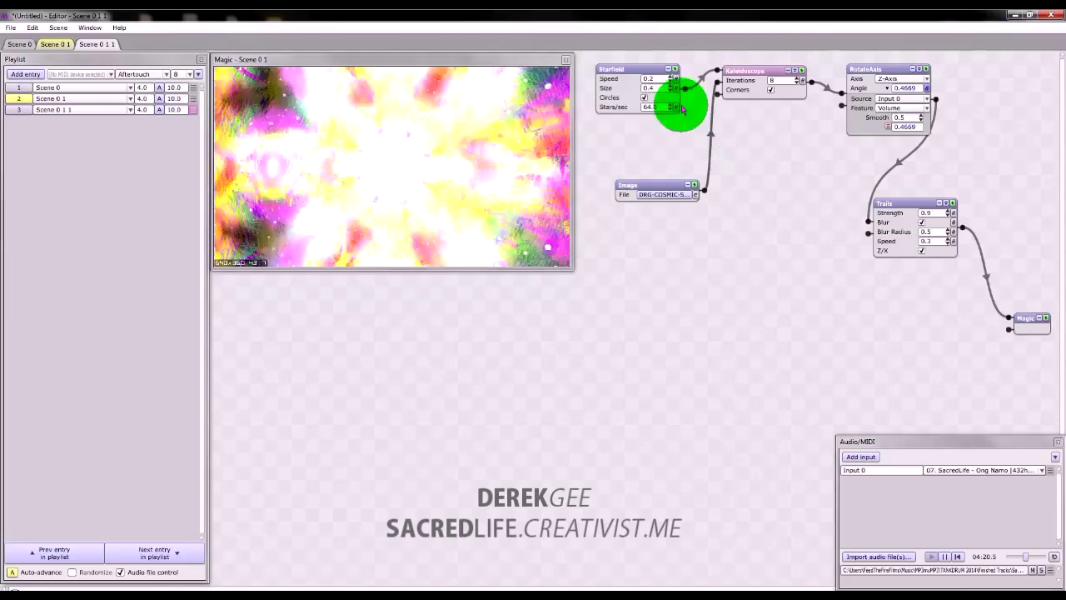
In Scene 0 1 1, set the Starfield's Stars/sec to 108.0, Size to 0.6 and Speed to 0.4.
left_click(662, 106)
type("72")
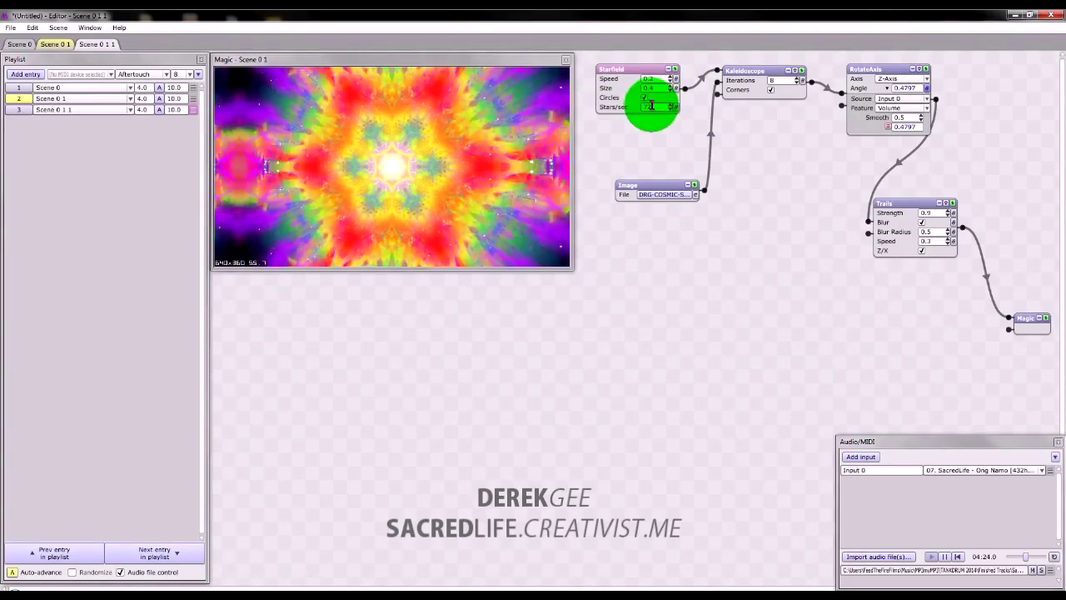
left_click_drag(652, 106, 638, 111)
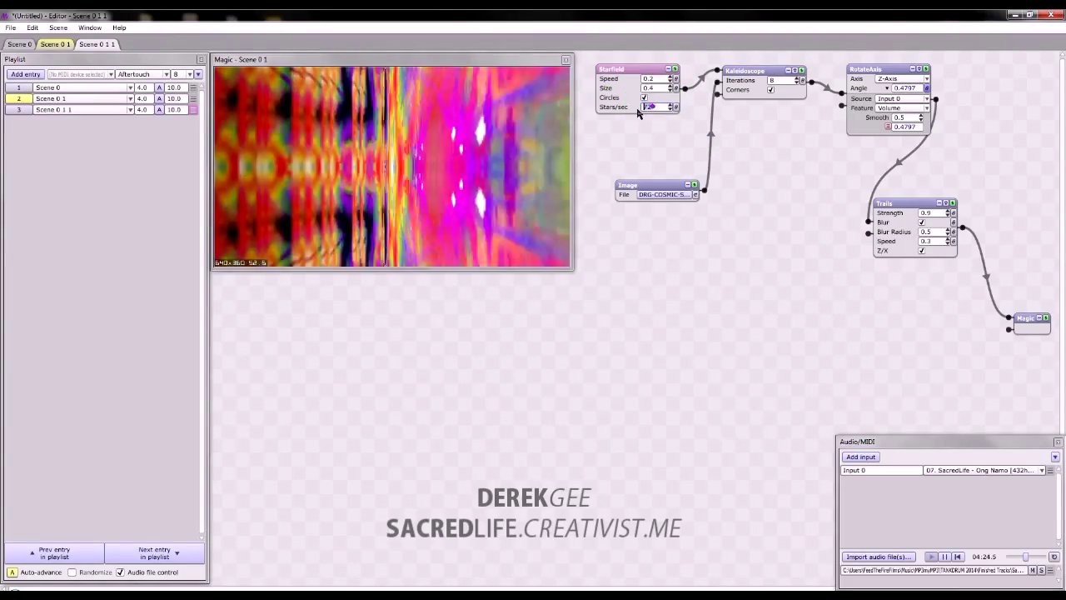
left_click(667, 94)
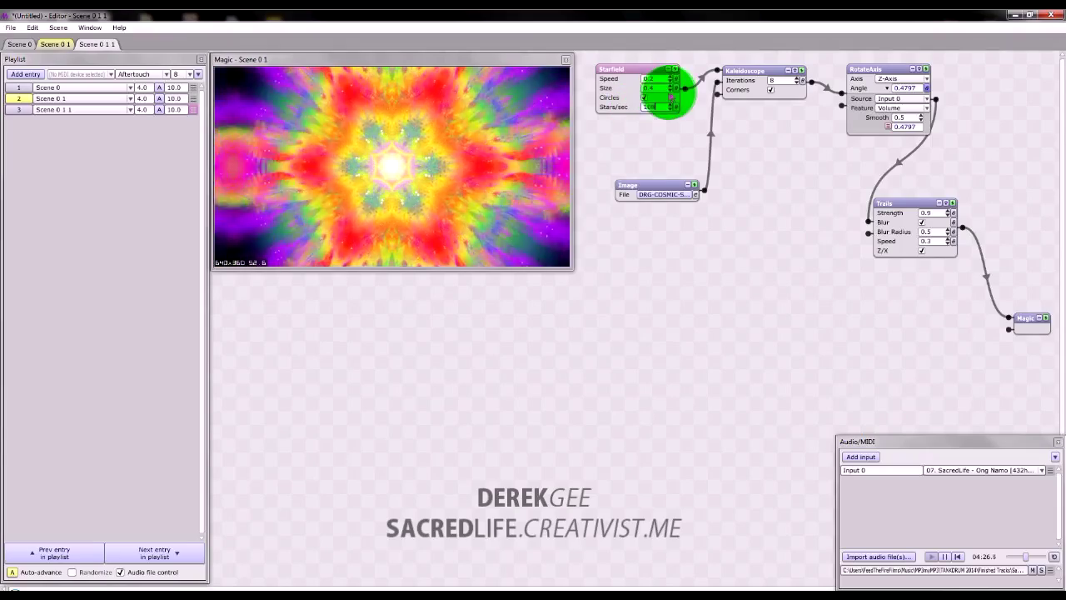
left_click(670, 87)
left_click(670, 77)
left_click(671, 77)
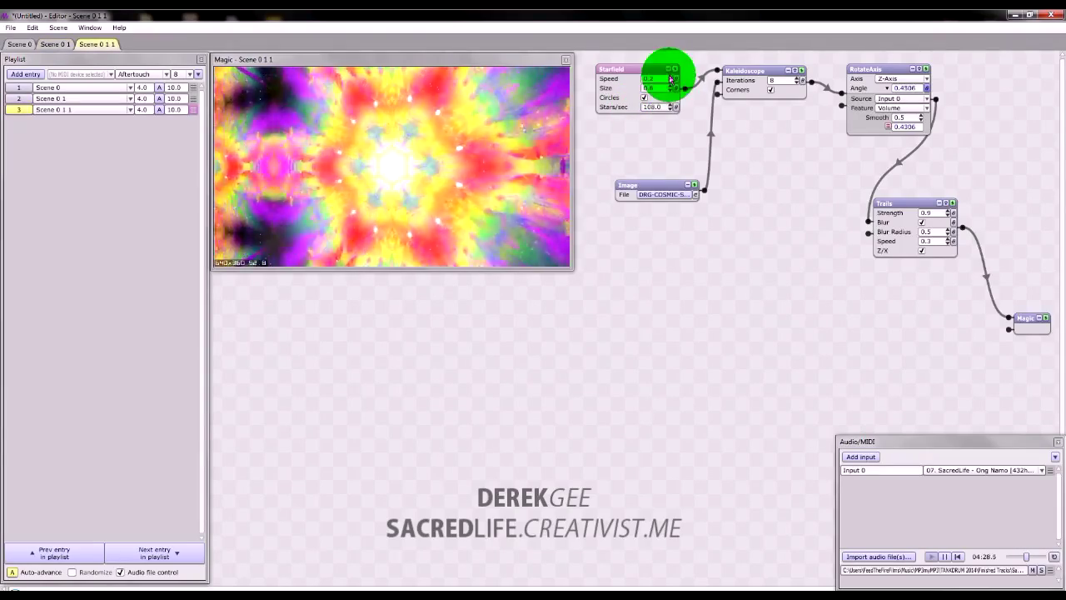
left_click(720, 146)
left_click(741, 190)
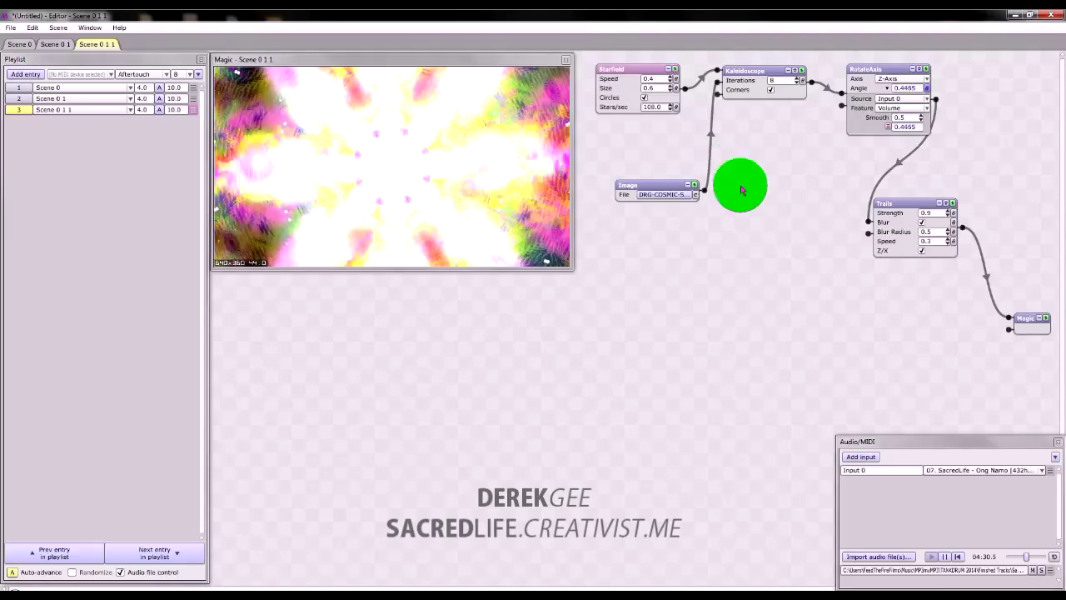
left_click(680, 303)
left_click(385, 473)
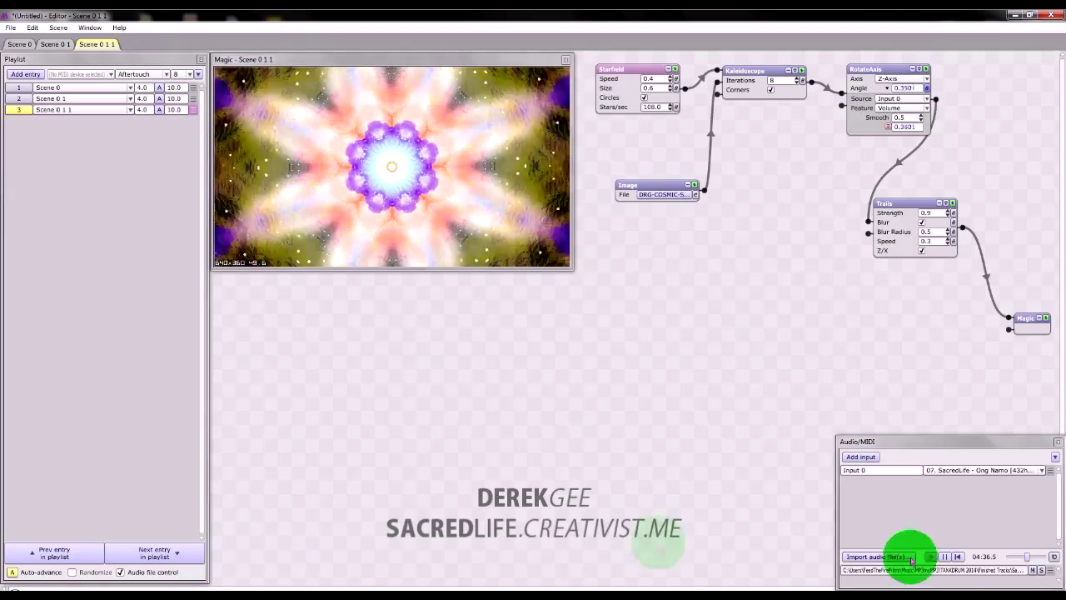
Pause the audio file and rewind it to the start.
left_click(944, 556)
left_click(957, 556)
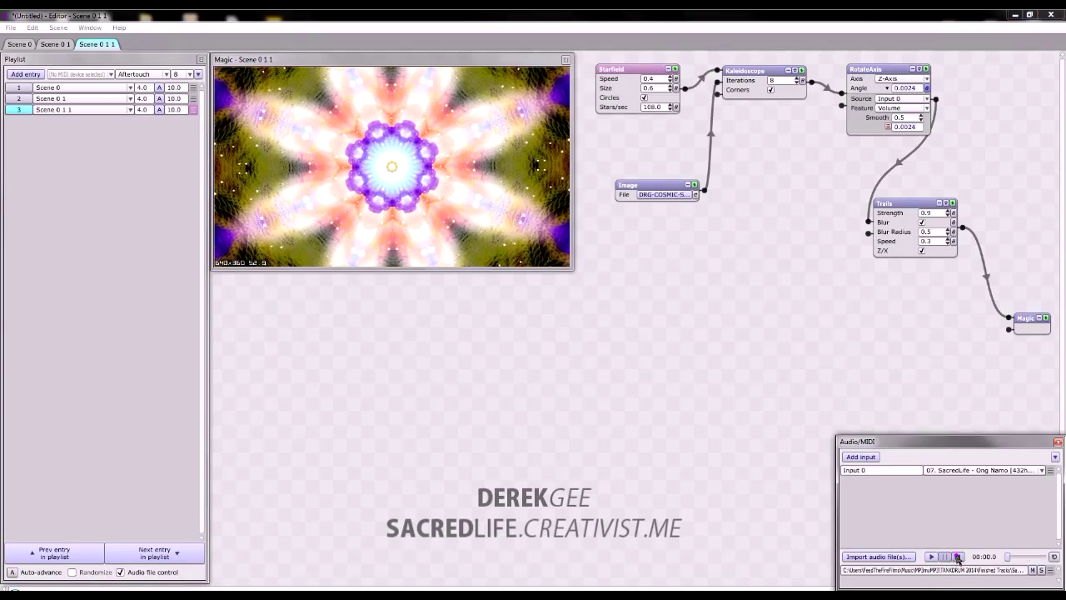
left_click(142, 183)
left_click(184, 89)
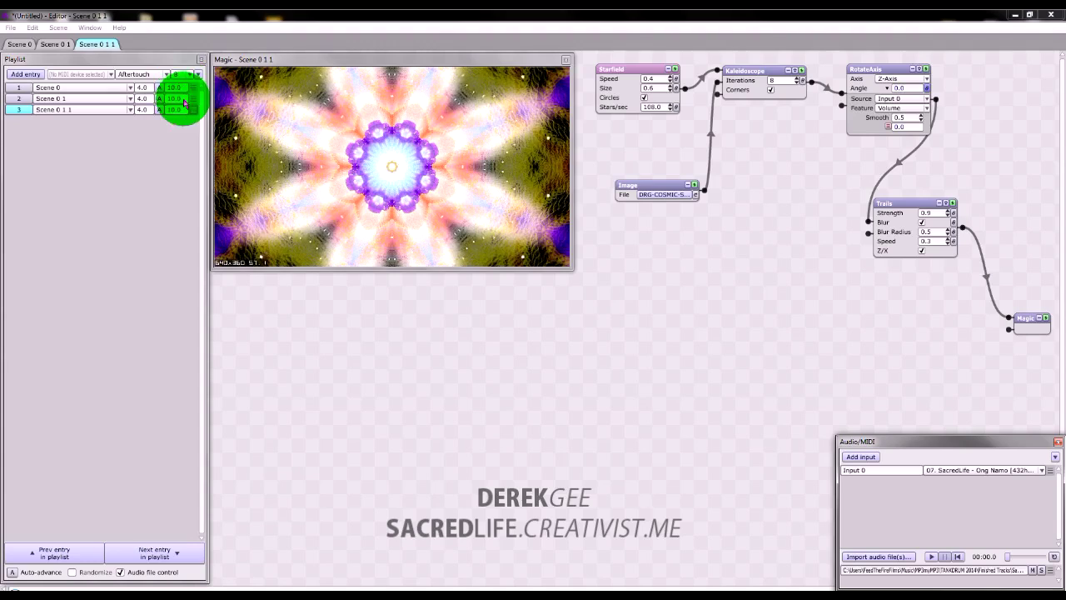
left_click(837, 490)
left_click(932, 558)
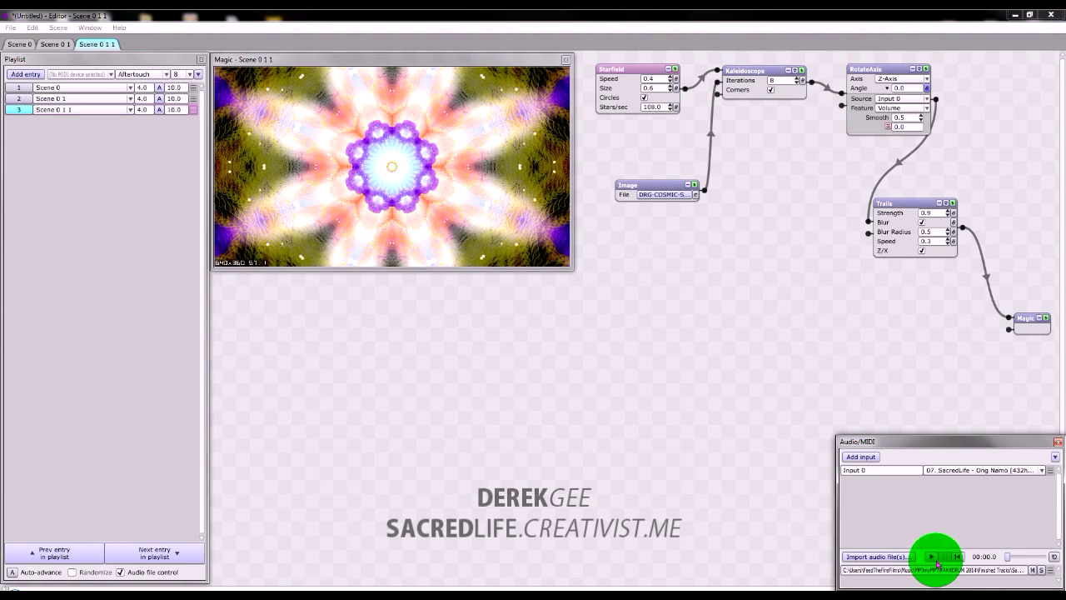
Open Scene 0 in the editor and make the first playlist entry the active one.
left_click(166, 226)
left_click(20, 43)
left_click(17, 87)
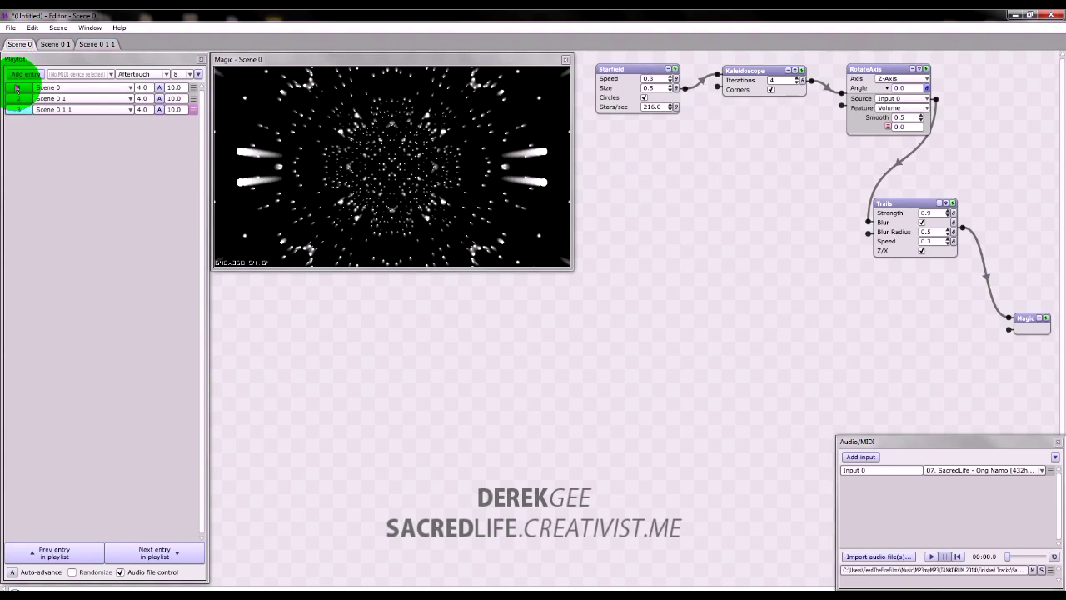
left_click(30, 72)
left_click(162, 90)
left_click(433, 163)
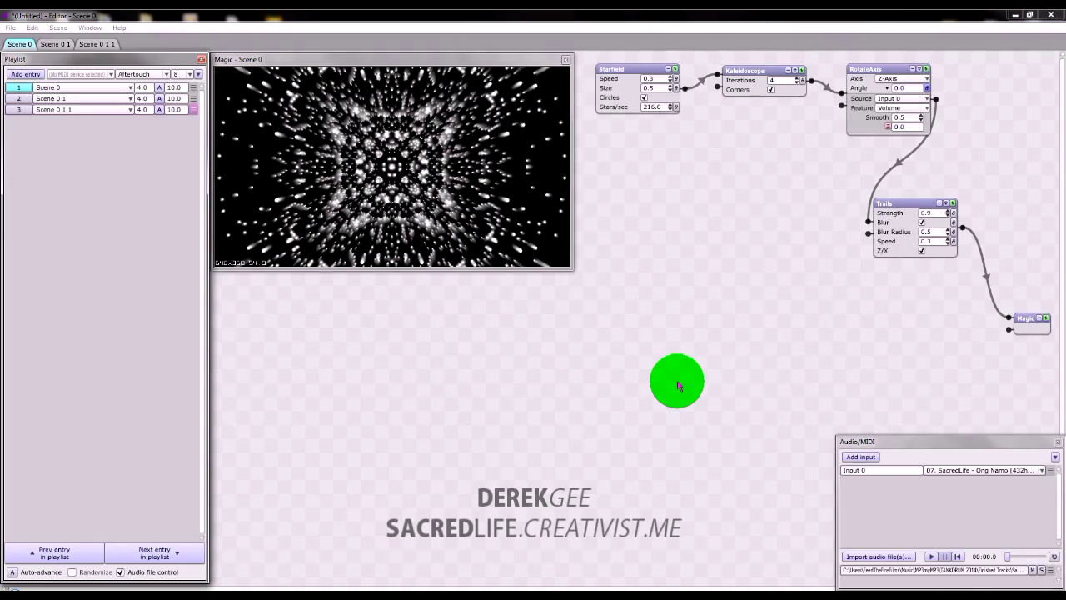
Change the source of Input 0 to Microphone 0 and turn on playlist auto-advance.
left_click(963, 469)
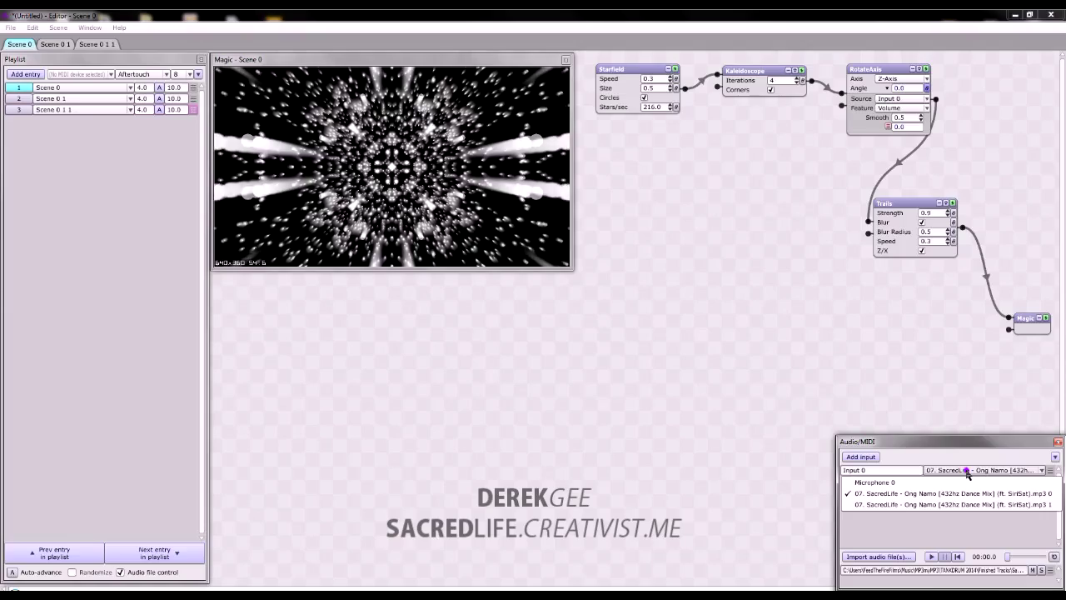
left_click(951, 483)
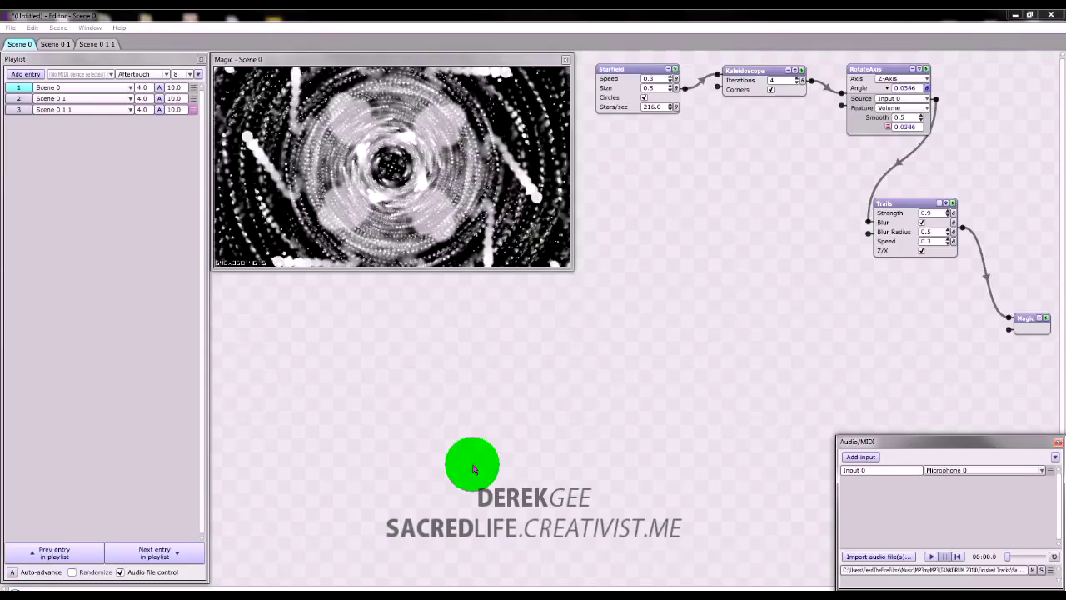
left_click(10, 573)
left_click(343, 495)
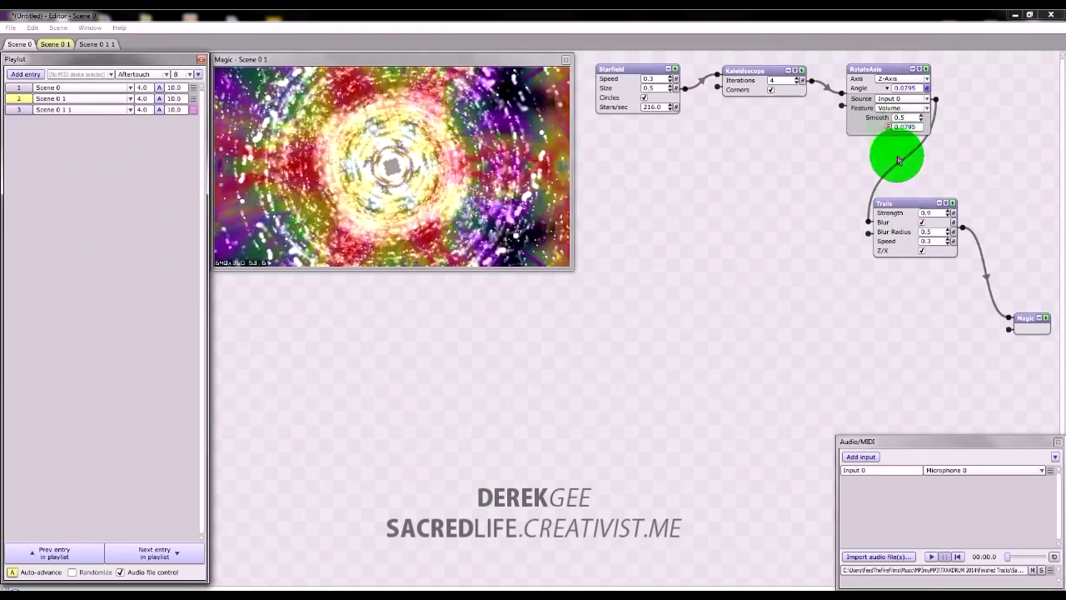
Move Scene 0's Trails module below its Kaleidoscope and open Scene 0 1 1 in the editor.
left_click_drag(899, 206, 745, 197)
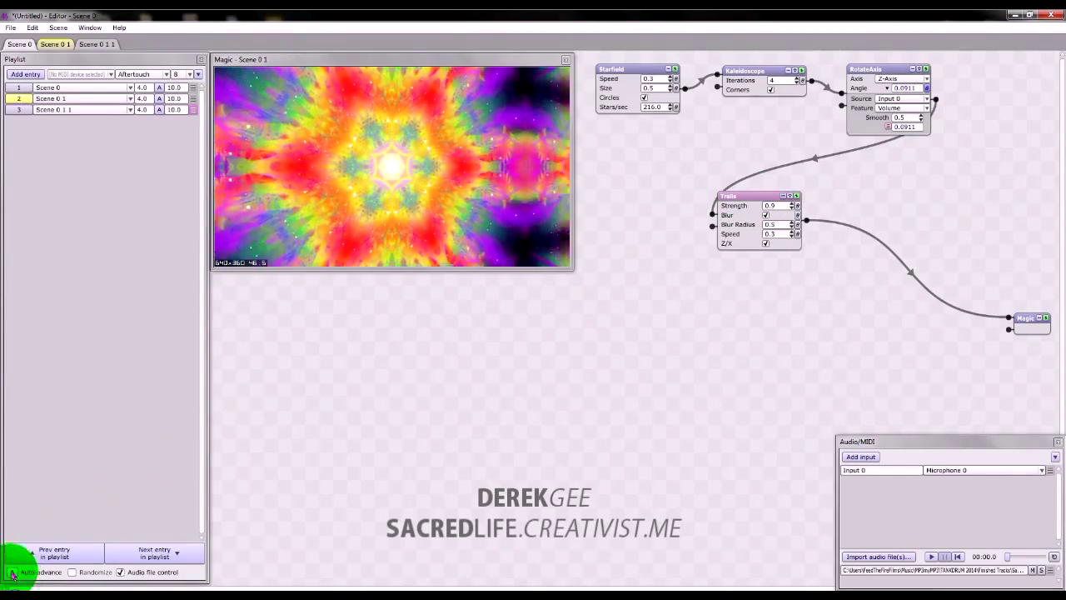
left_click(97, 43)
left_click(618, 213)
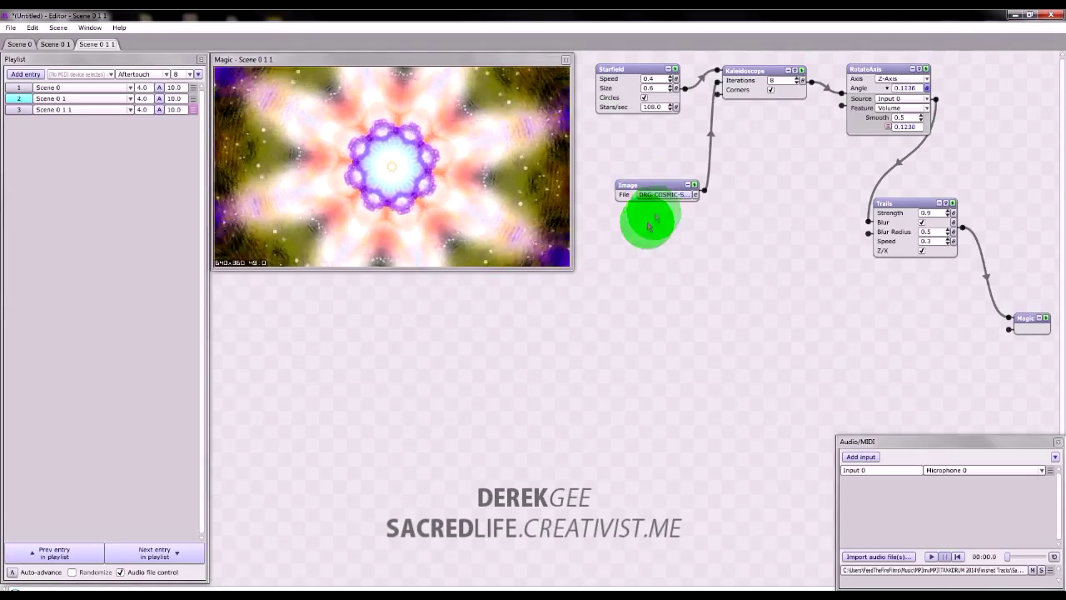
right_click(883, 179)
mouse_move(857, 192)
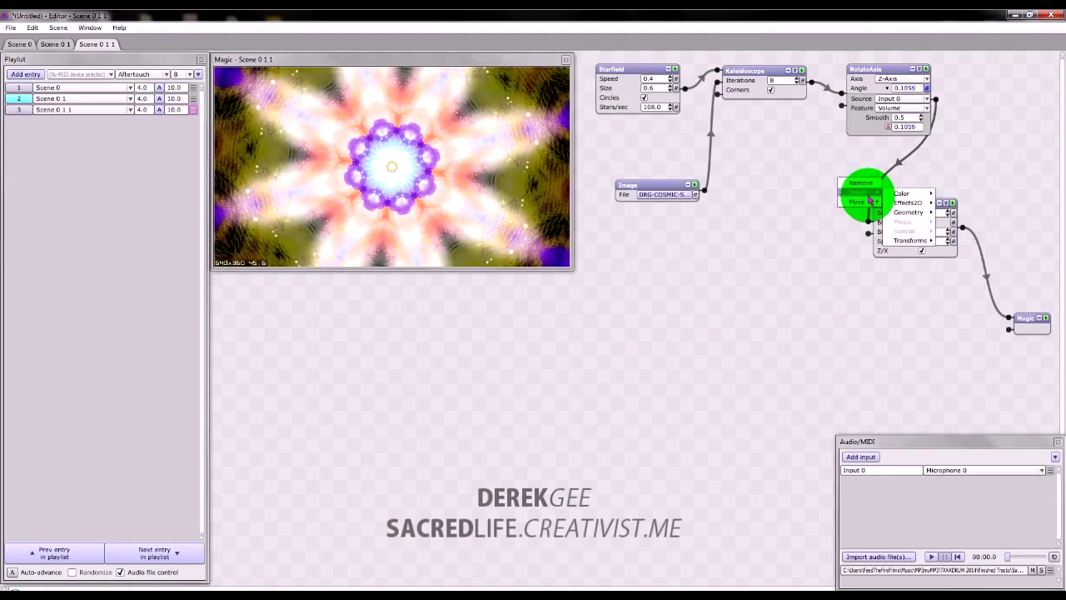
Add a Waveform module below the Image module and connect its output to the Kaleidoscope's free input.
mouse_move(908, 204)
right_click(658, 263)
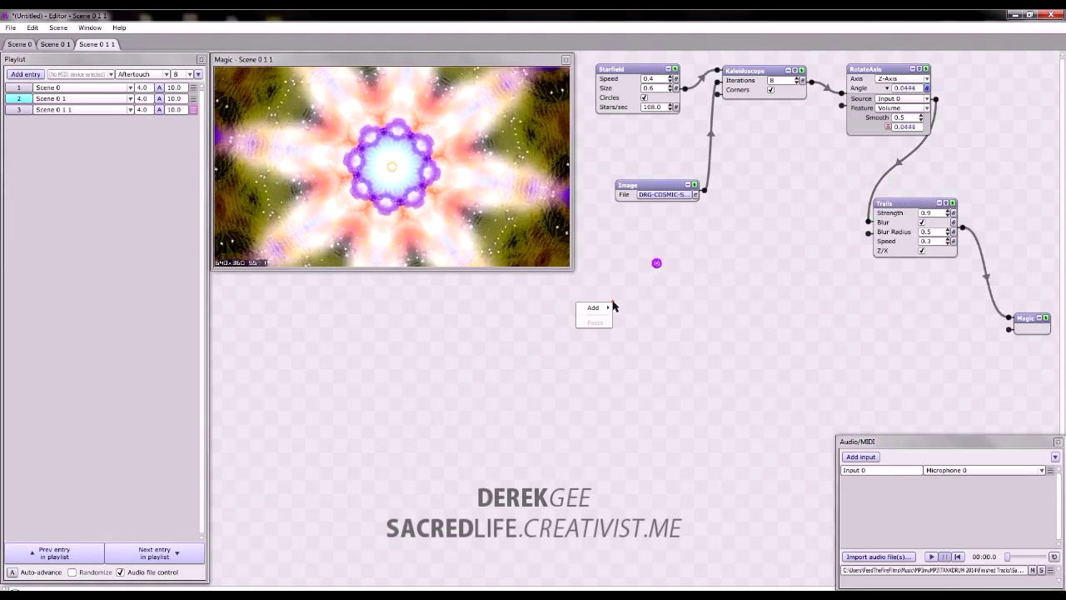
mouse_move(608, 307)
mouse_move(648, 321)
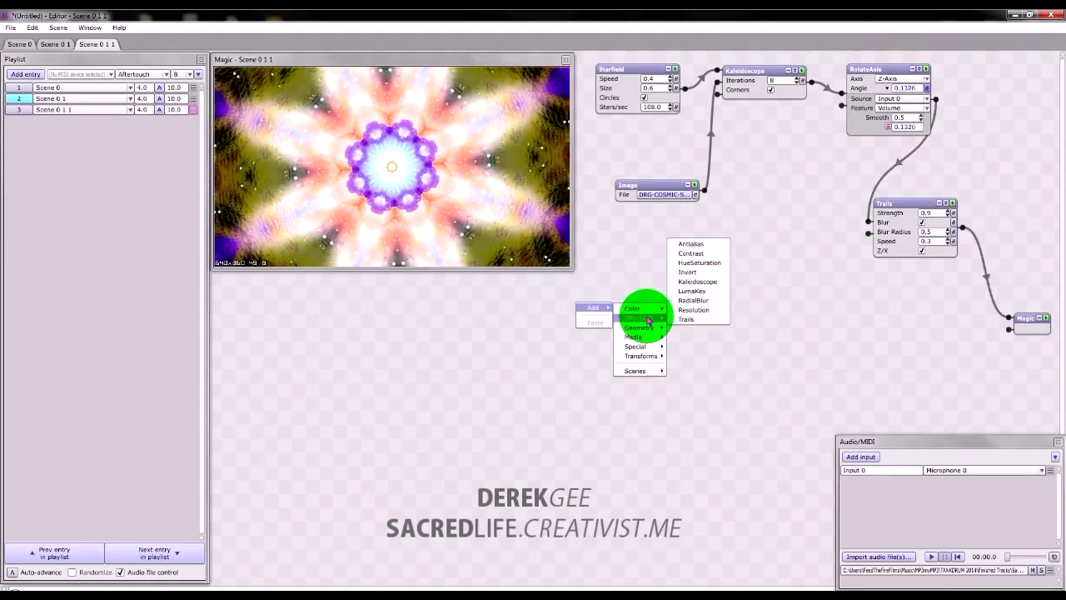
left_click(688, 331)
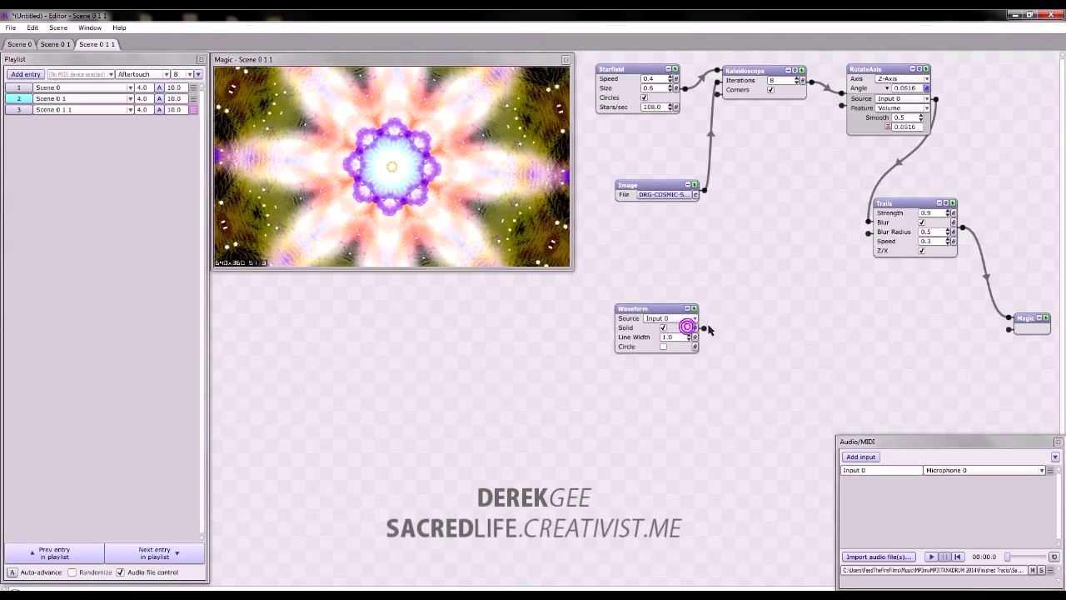
left_click_drag(704, 329, 736, 123)
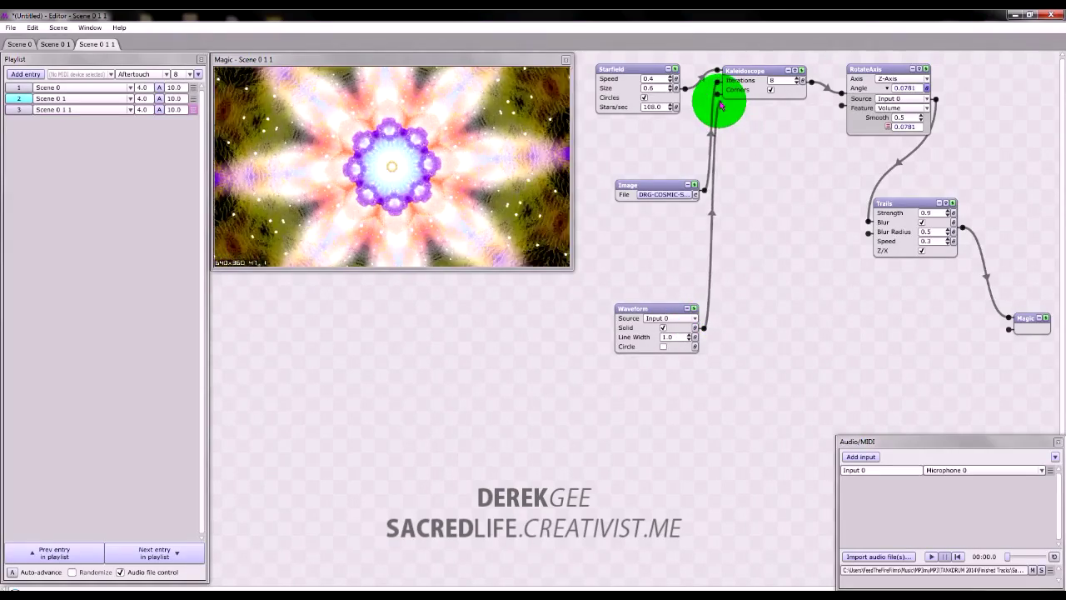
left_click_drag(718, 95, 704, 336)
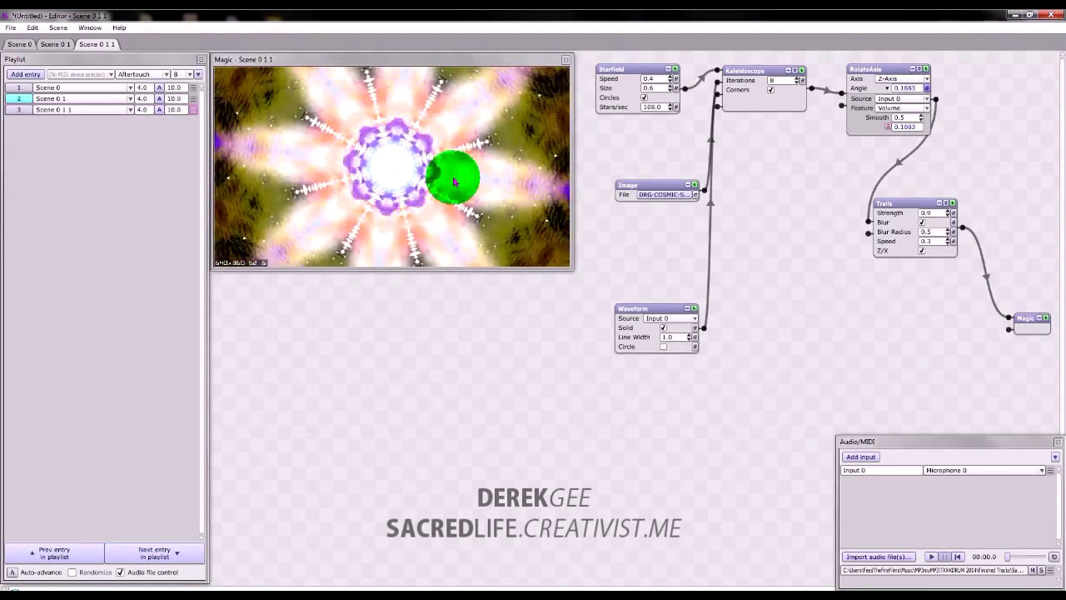
Disable the Image and Starfield modules so that only the Waveform feeds the Kaleidoscope.
left_click(693, 188)
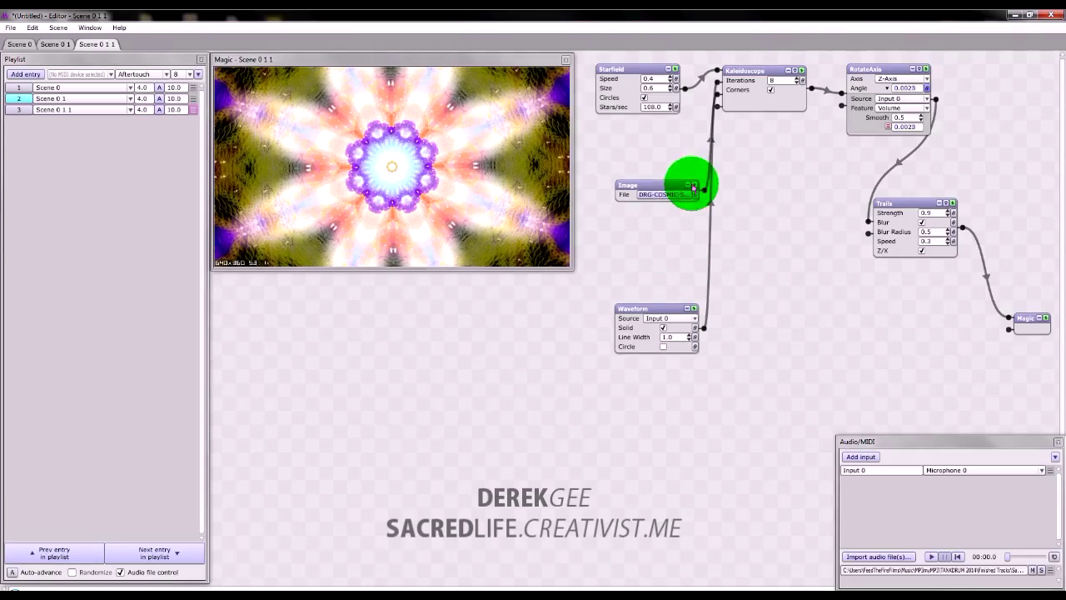
left_click(694, 186)
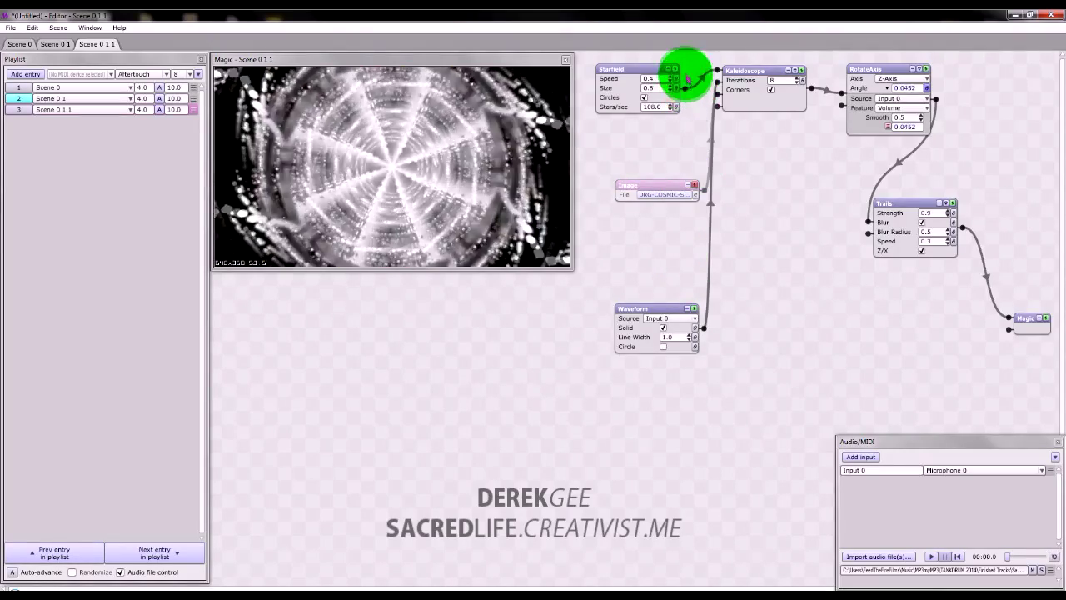
left_click(674, 69)
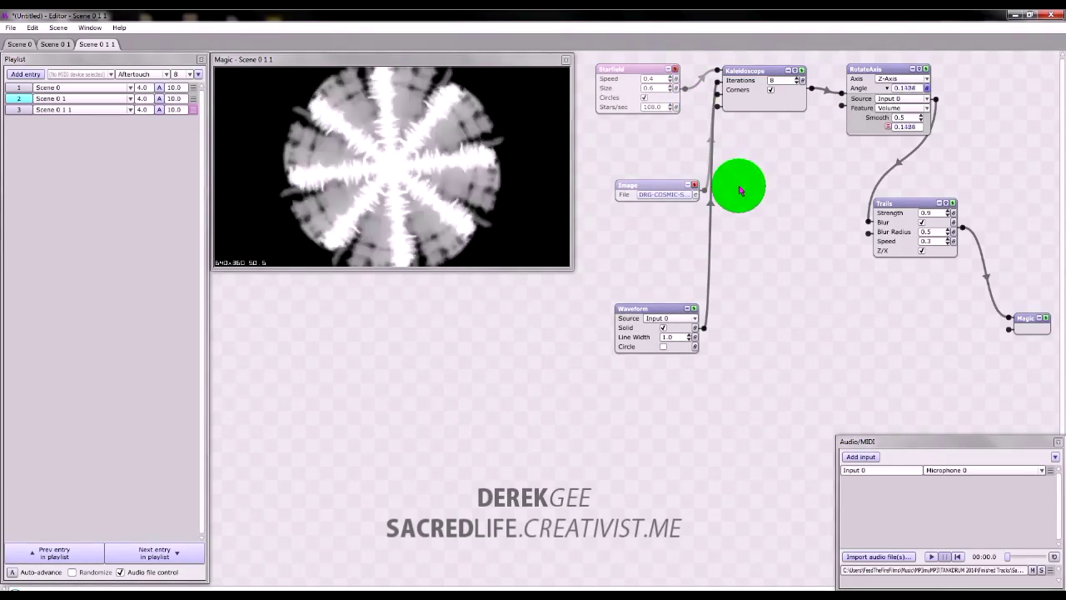
mouse_move(694, 186)
left_mouse_down()
mouse_move(673, 72)
mouse_move(702, 183)
mouse_move(700, 162)
left_mouse_up()
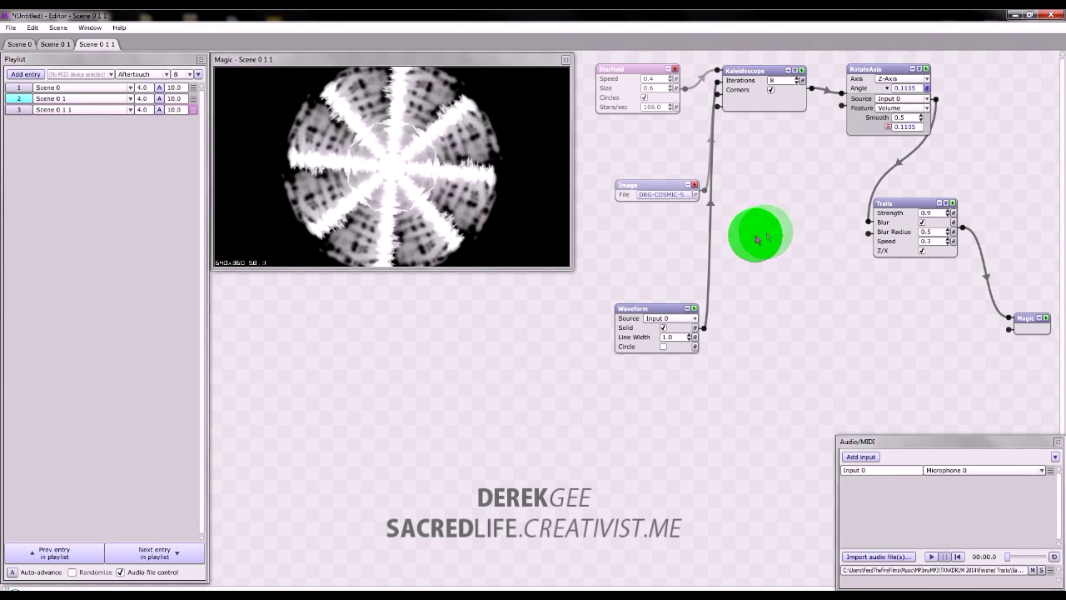
Move the Waveform lower, insert a ColorHSB module into its Kaleidoscope connection and place it between the two modules.
left_click_drag(673, 305, 783, 376)
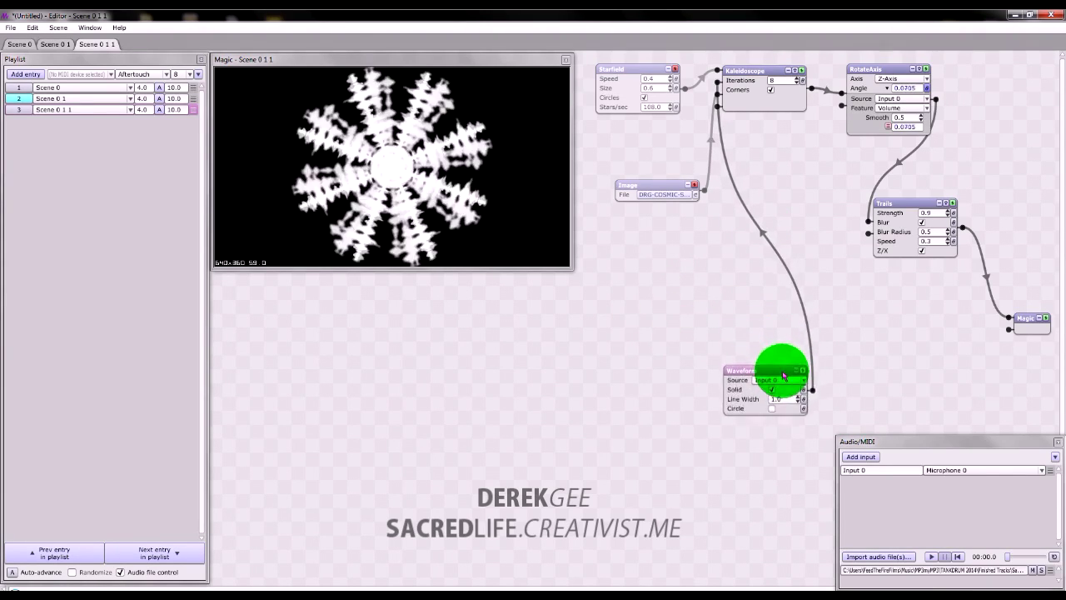
right_click(786, 273)
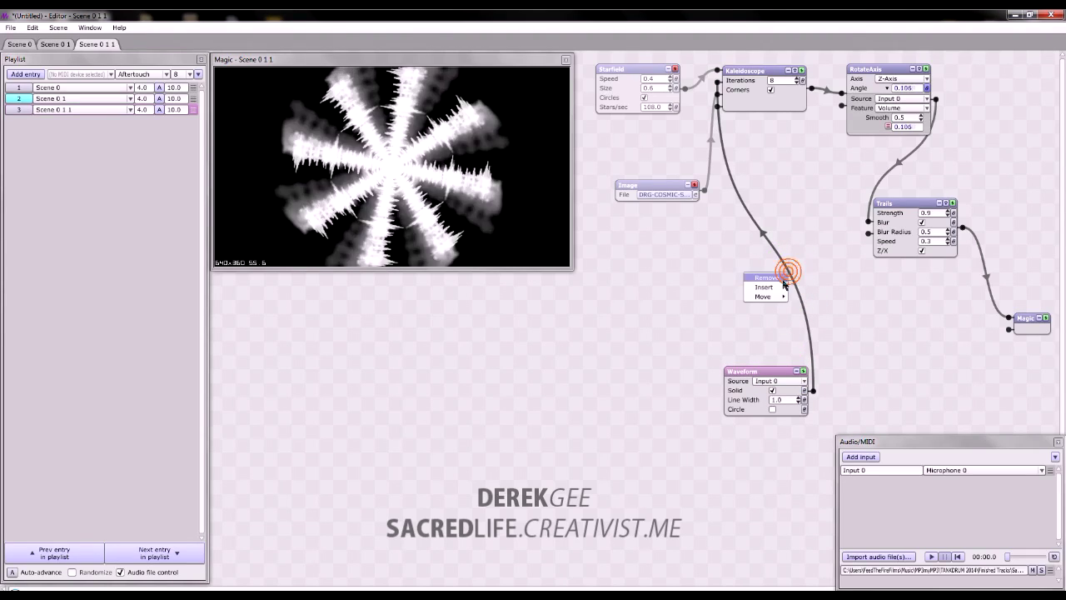
left_click(779, 286)
left_click(873, 289)
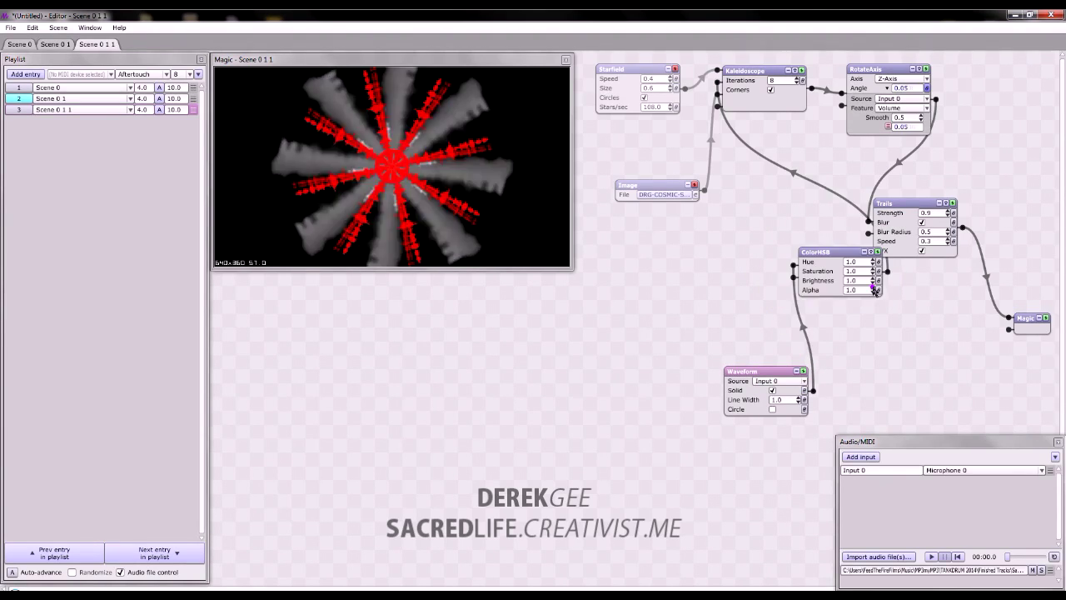
left_click_drag(847, 260, 779, 215)
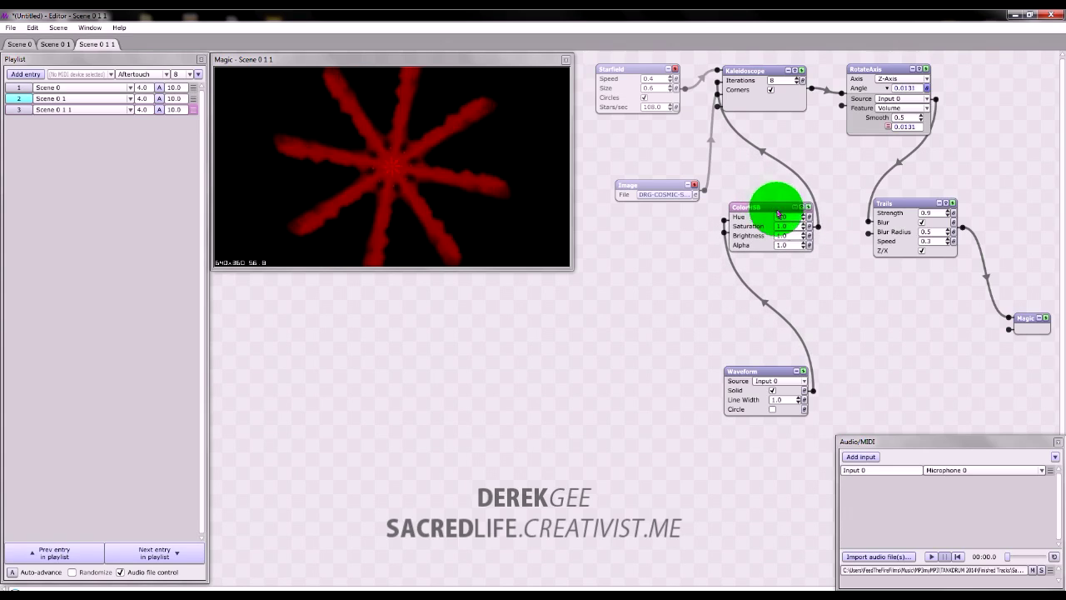
Link the ColorHSB Hue to the Volume of Input 0 and add a Smooth modifier of 0.5.
left_click(808, 216)
left_click(771, 247)
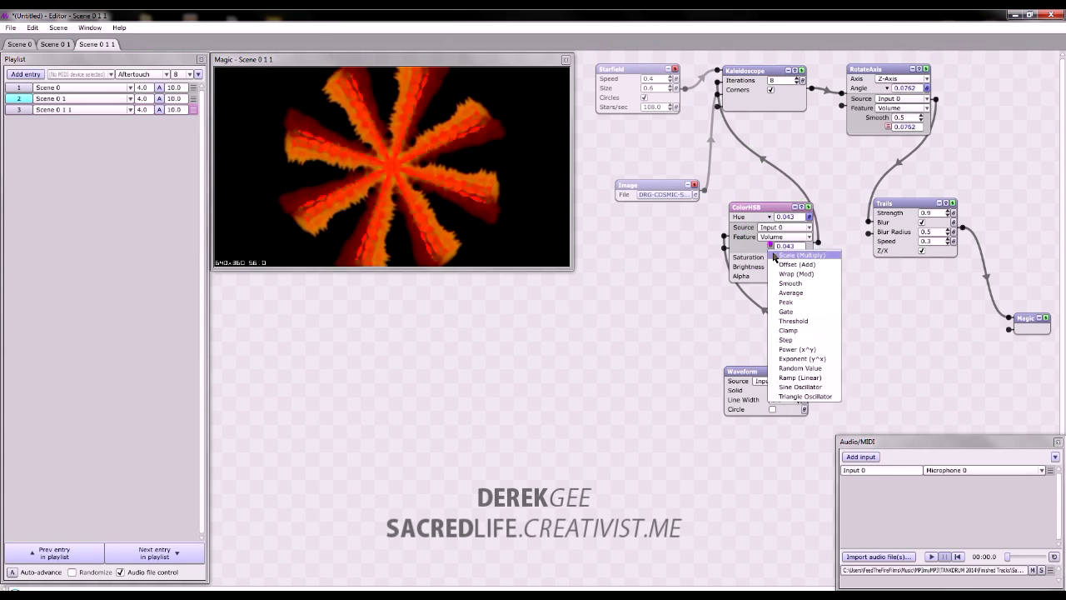
left_click(790, 284)
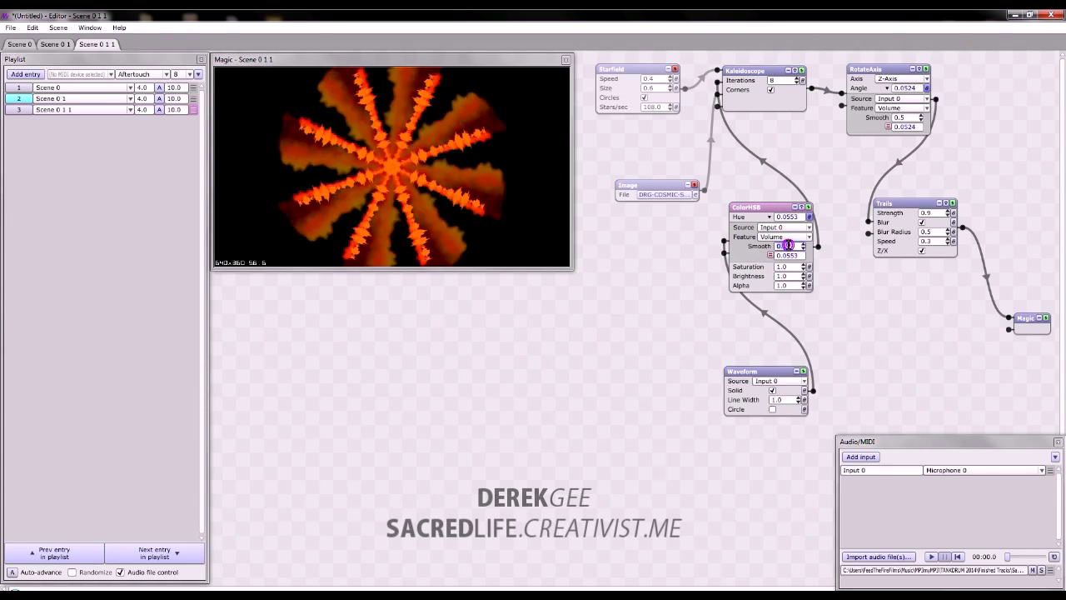
type(".")
type("0.5")
key("Return")
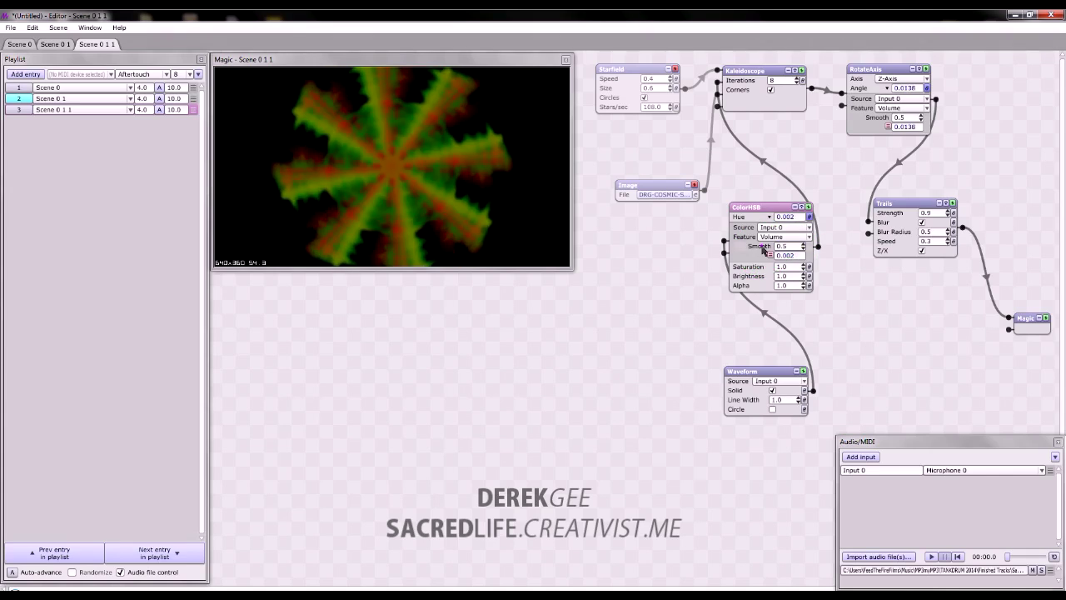
left_click(761, 247)
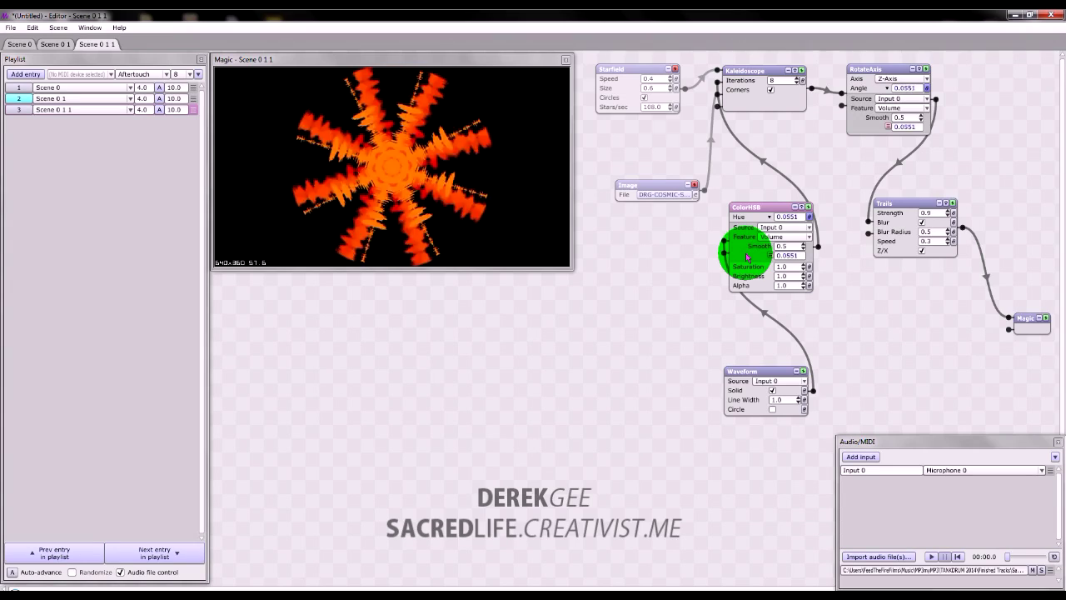
Lower the ColorHSB Alpha to 0.5.
left_click(804, 288)
left_click(803, 288)
left_click(804, 288)
left_click(803, 288)
left_click(804, 288)
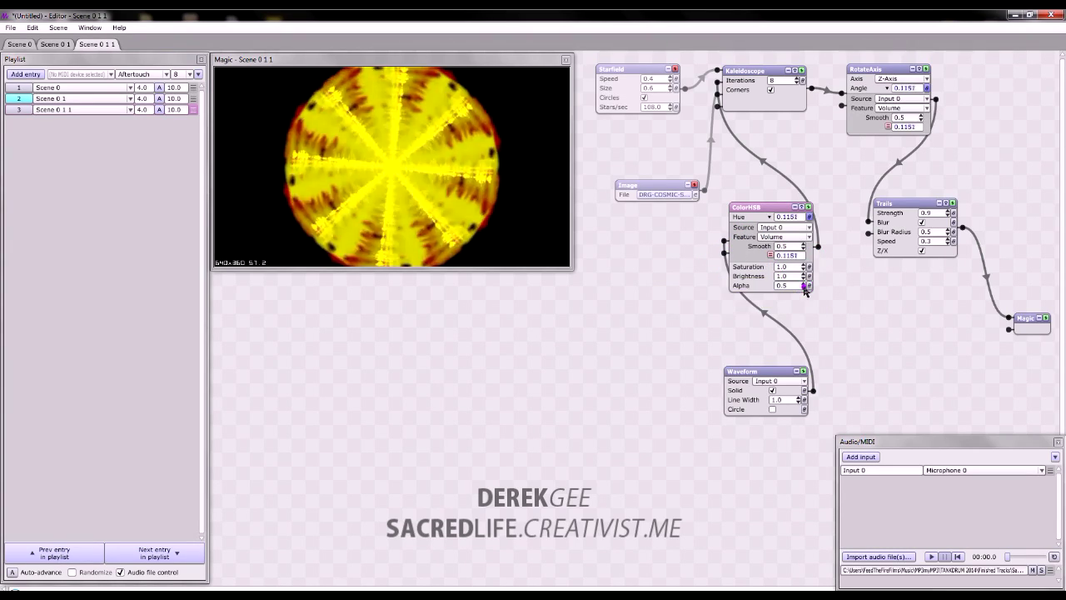
Re-enable the Image and Starfield modules in Scene 0 1 1.
left_click(804, 291)
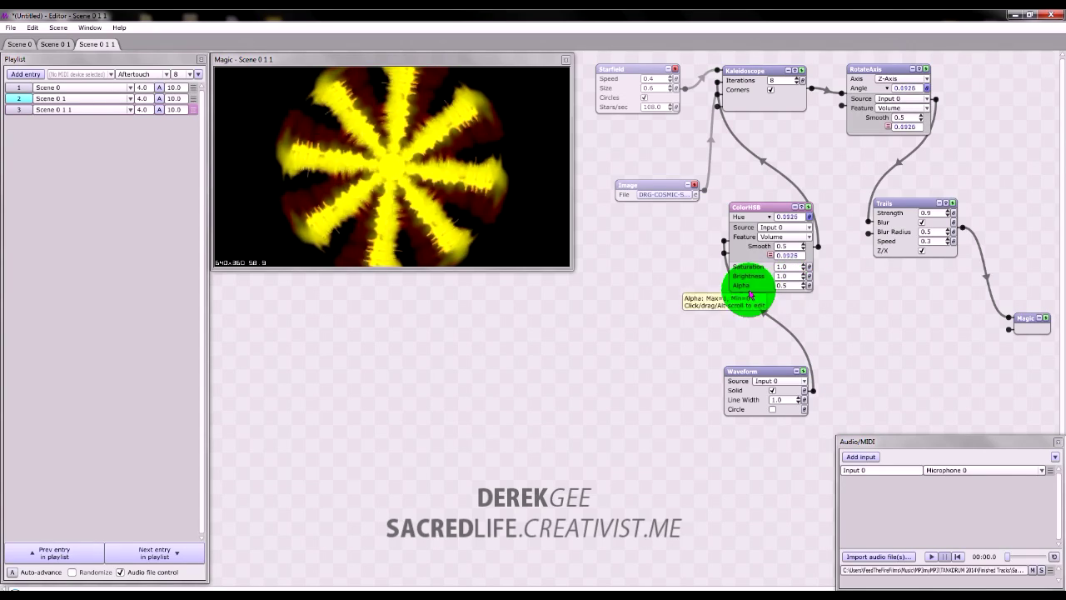
left_click_drag(690, 284, 679, 75)
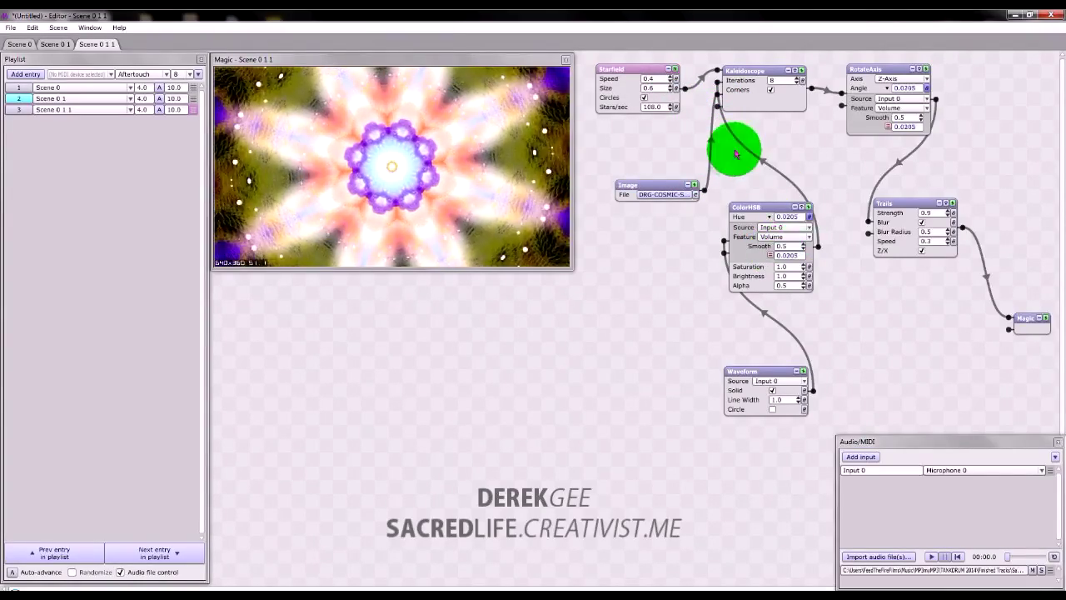
Disconnect the ColorHSB output from the Kaleidoscope, connect it directly to Trails and shift the ColorHSB module slightly upward.
right_click(781, 207)
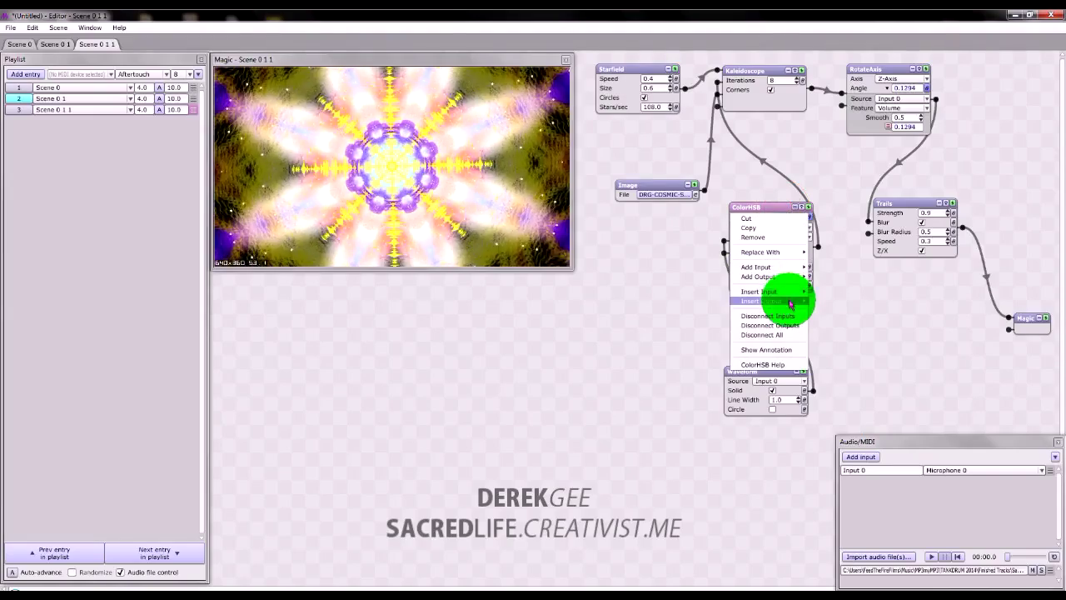
left_click_drag(798, 336, 797, 326)
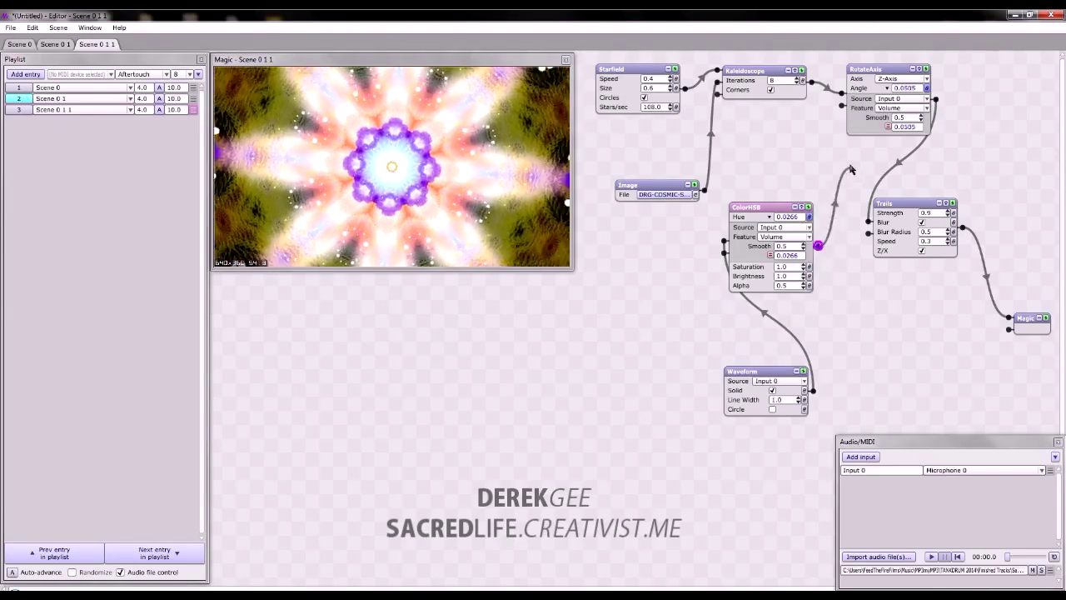
left_click_drag(851, 170, 860, 260)
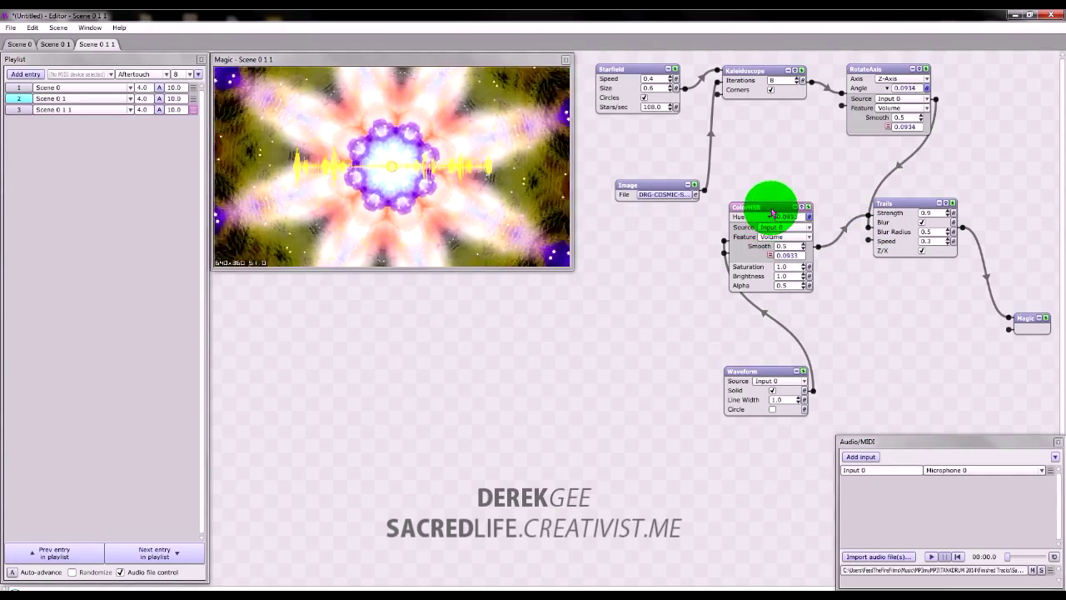
mouse_move(771, 209)
left_mouse_down()
mouse_move(774, 226)
mouse_move(793, 195)
mouse_move(779, 195)
left_mouse_up()
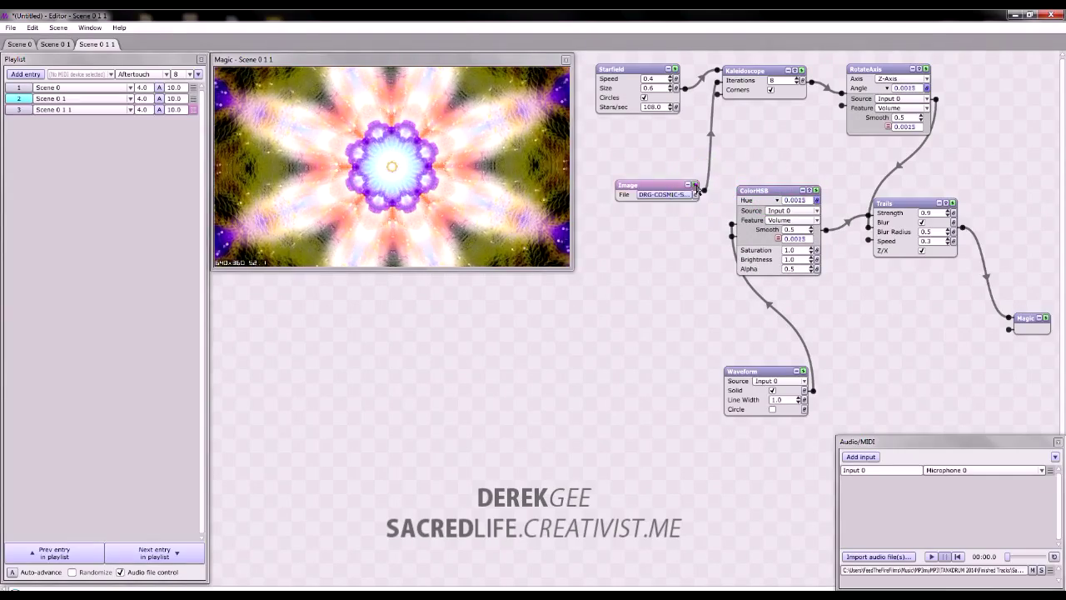
Disable the Image module so that only the starfield and waveform are rendered.
left_click_drag(698, 190, 698, 189)
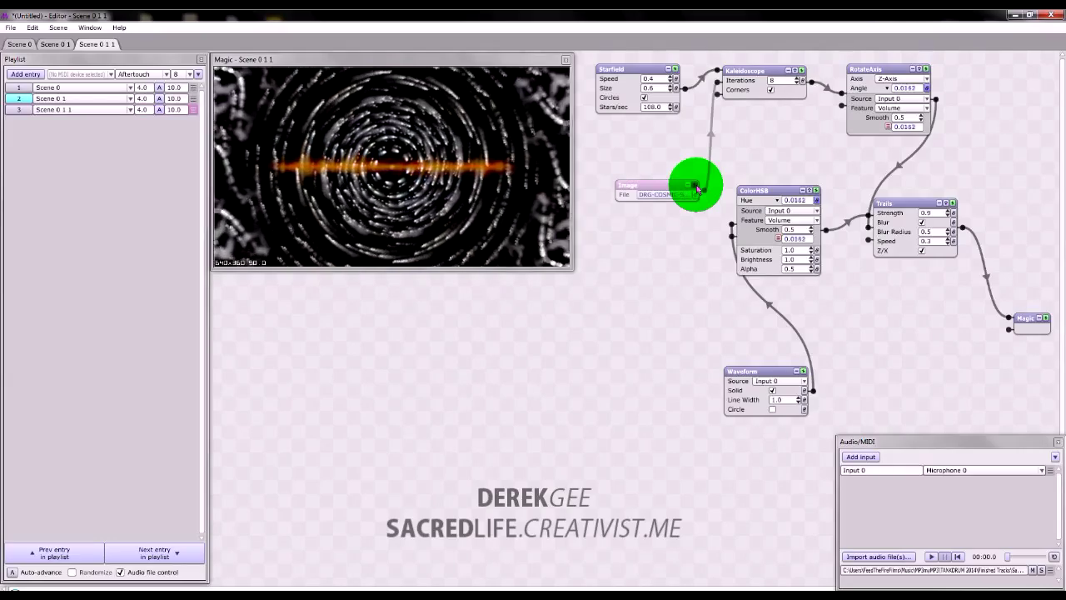
left_click(696, 187)
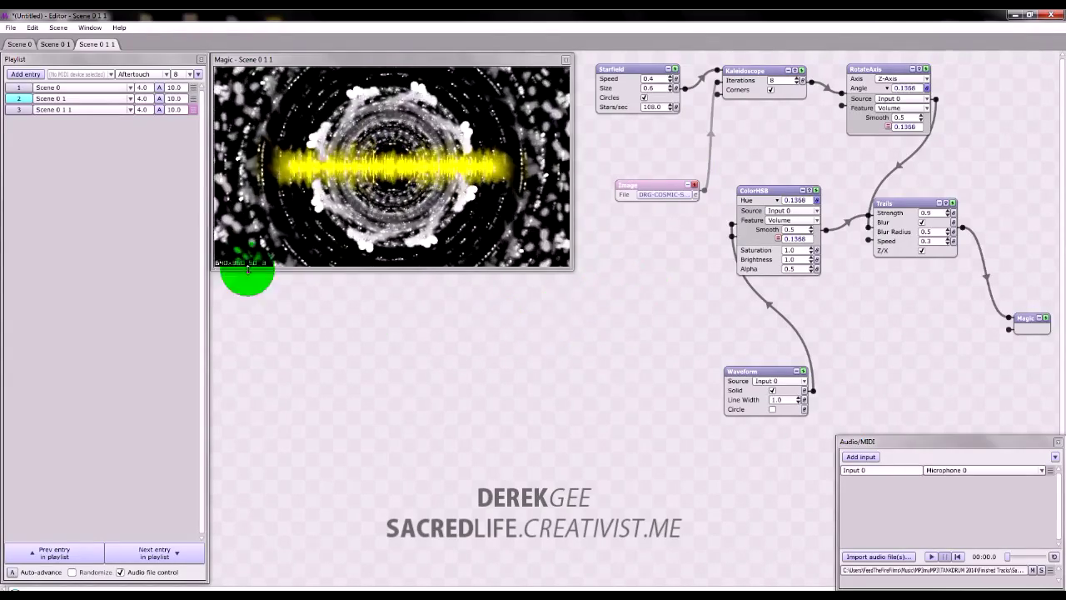
Add three playlist entries and assign Scene 0, Scene 0 1 and Scene 0 1 1 to entries 4, 5 and 6.
left_click(25, 74)
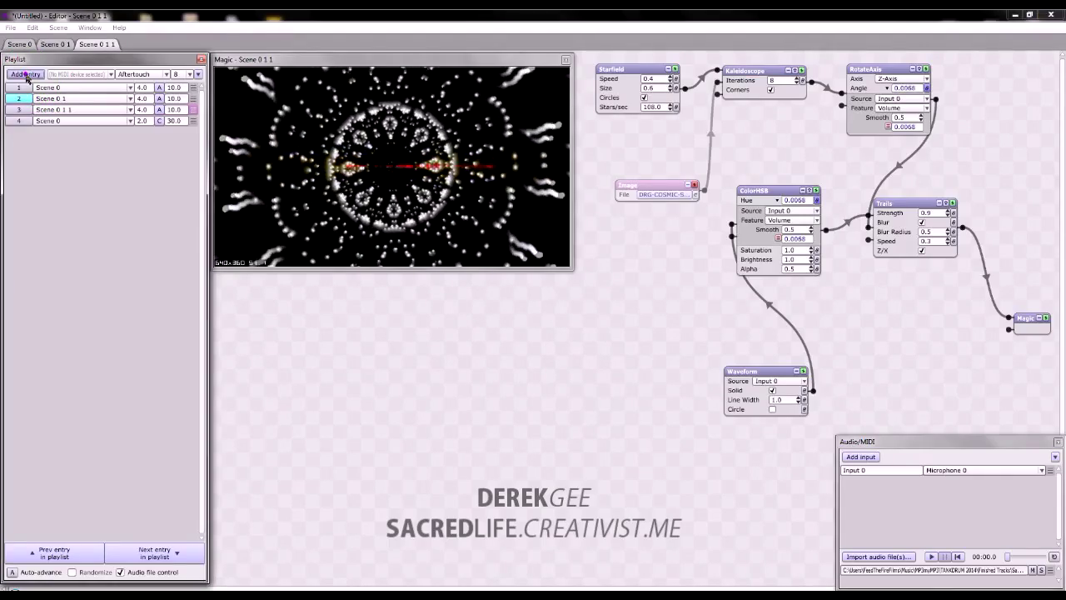
left_click(25, 74)
left_click(25, 74)
left_click(73, 121)
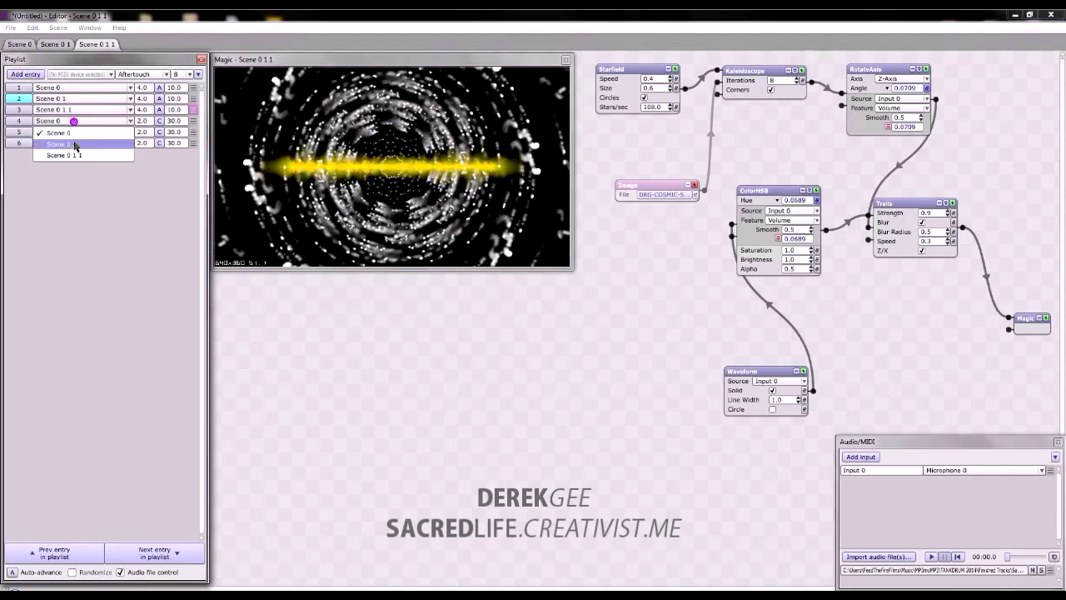
left_click(73, 121)
left_click(73, 131)
left_click(63, 155)
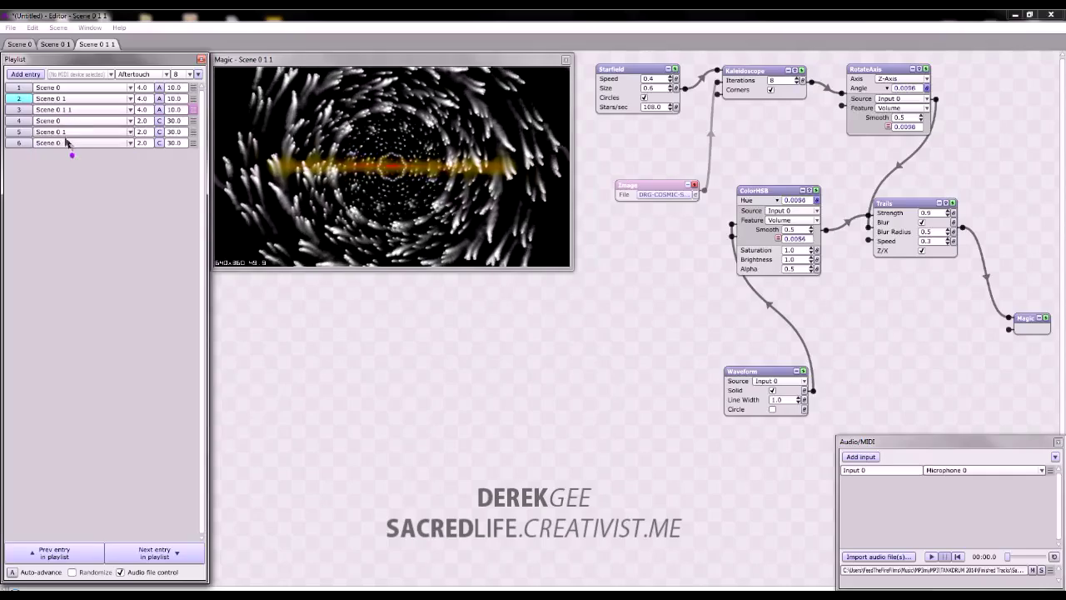
left_click(58, 143)
left_click(60, 178)
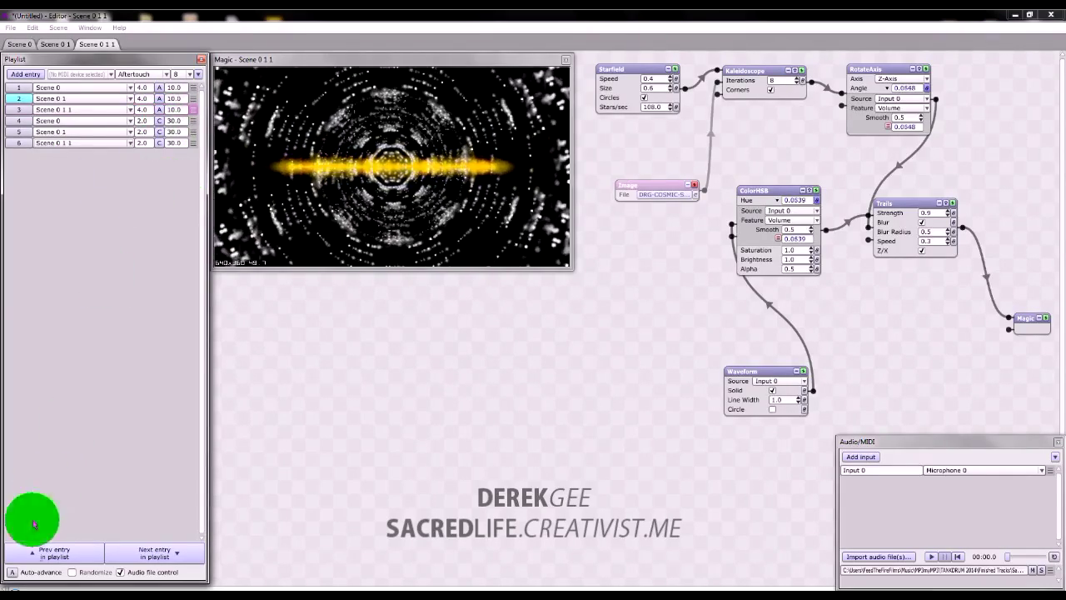
Turn on playlist auto-advance and set the duration of entries 4, 5 and 6 to 10.0.
left_click(11, 572)
left_click(177, 123)
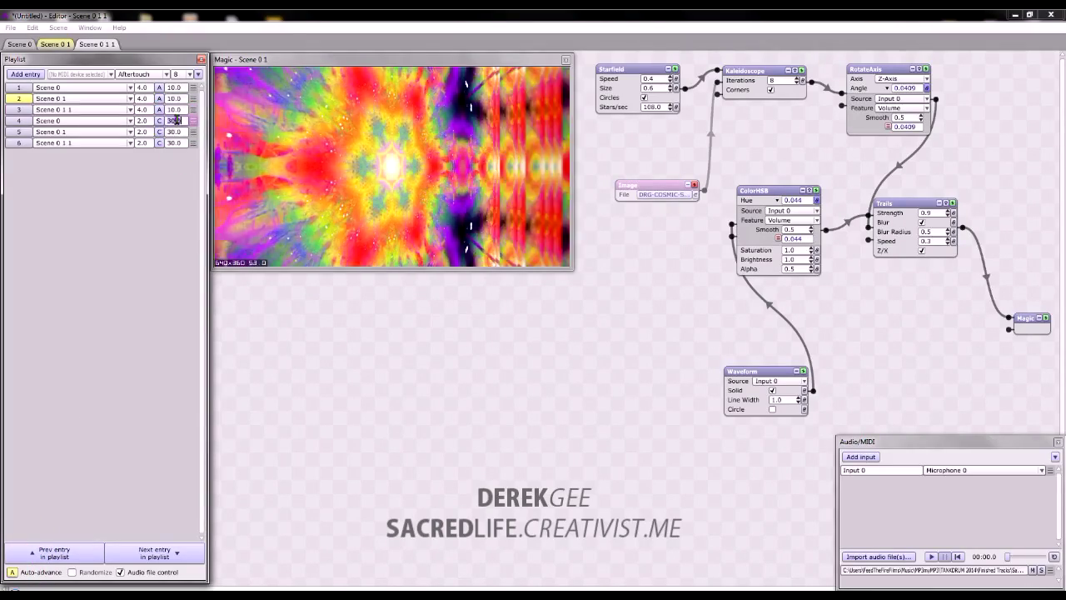
left_click(176, 120)
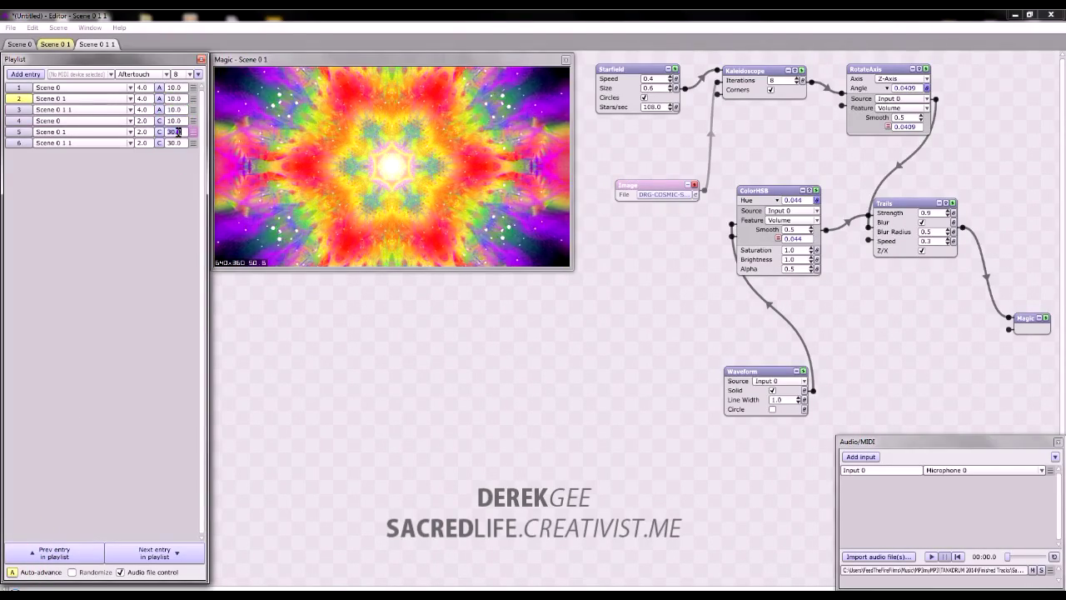
left_click(178, 131)
left_click(182, 148)
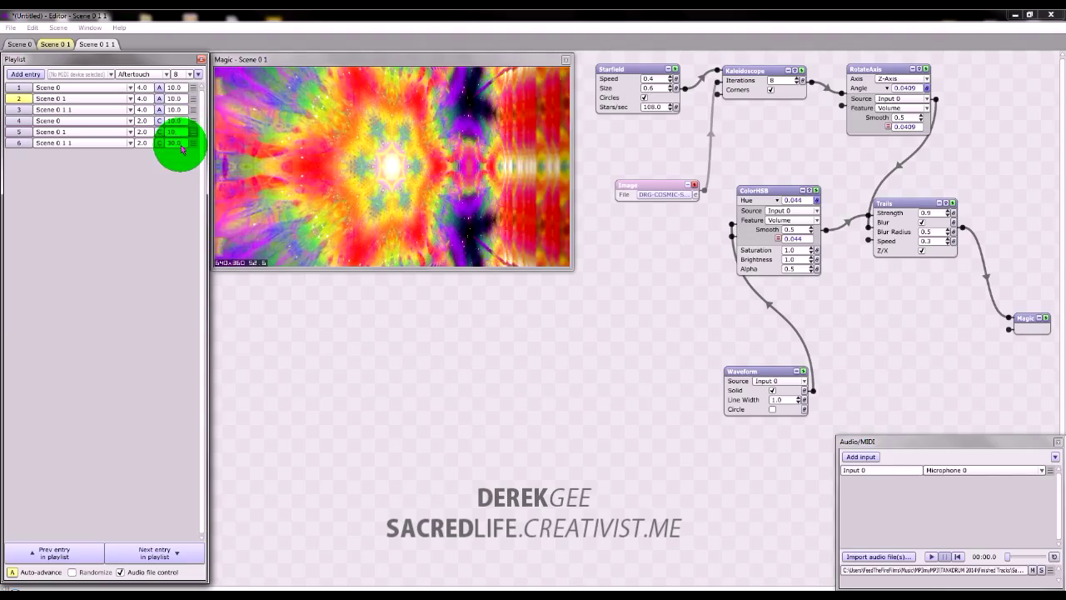
left_click(180, 144)
left_click(275, 269)
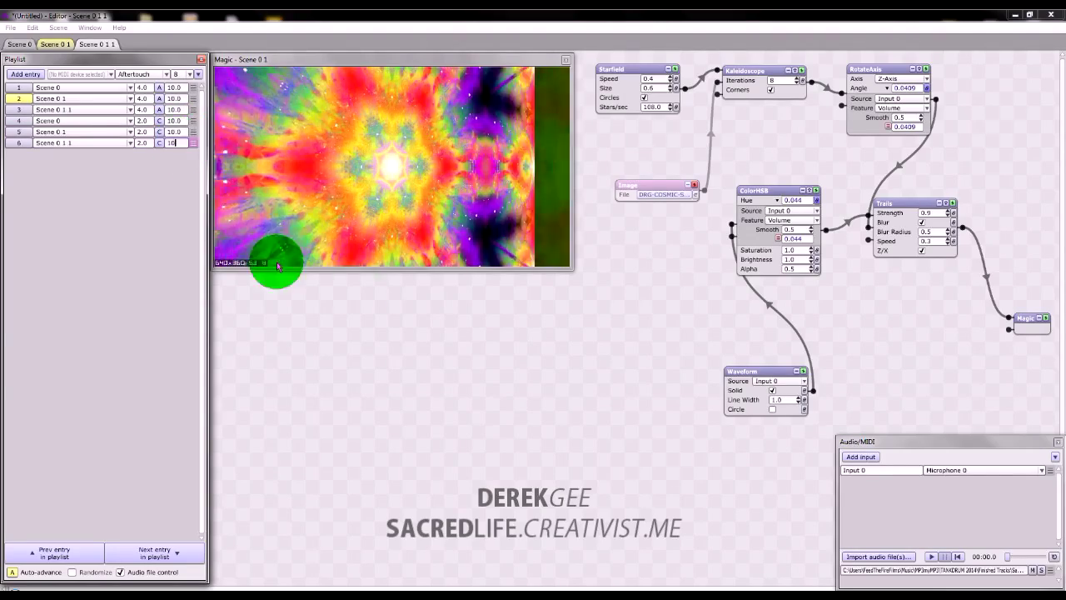
left_click(653, 249)
left_click(669, 290)
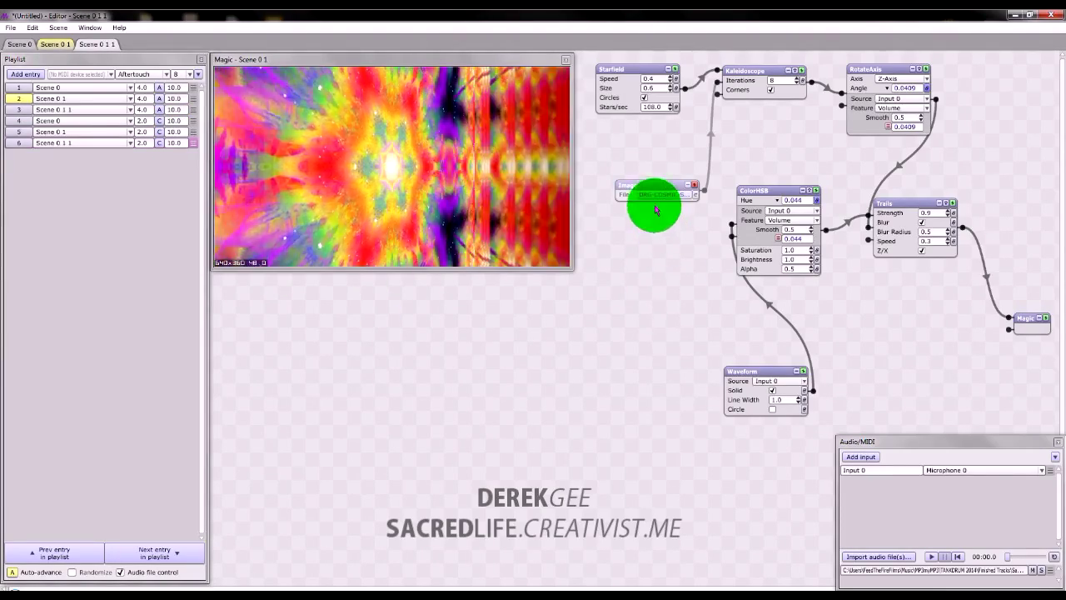
Turn the Image module feeding the Kaleidoscope back on.
left_click(692, 185)
left_click(690, 223)
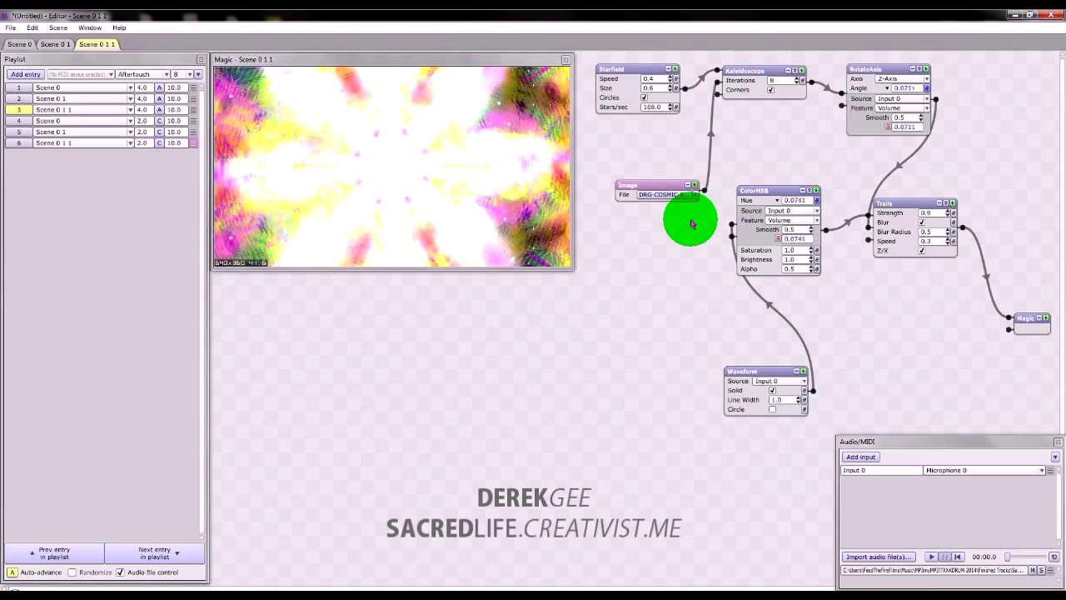
right_click(665, 188)
left_click_drag(666, 229, 712, 232)
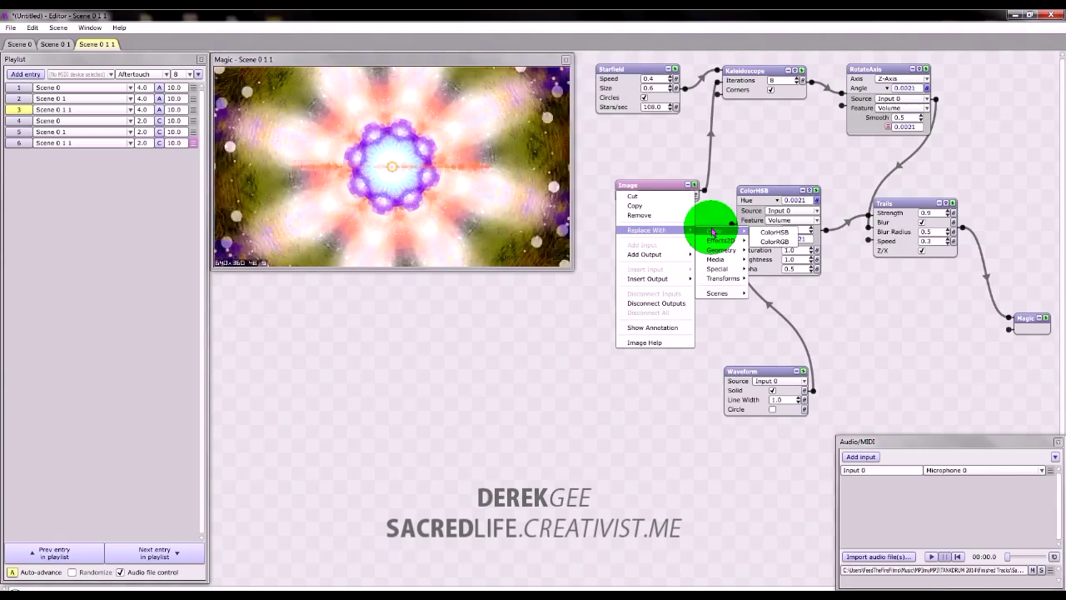
left_click_drag(712, 231, 774, 263)
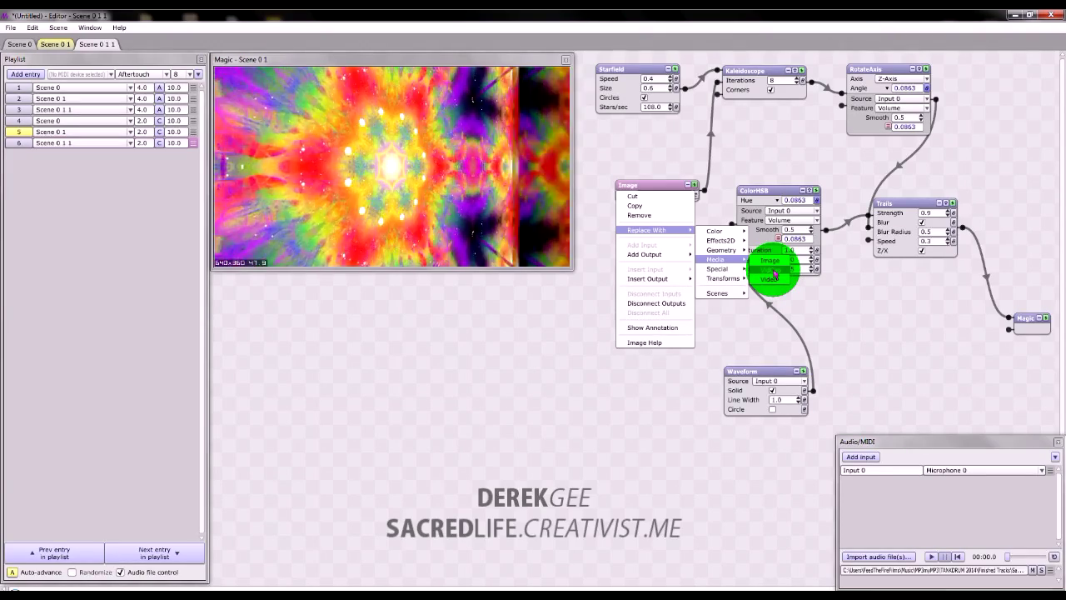
left_click_drag(773, 273, 738, 269)
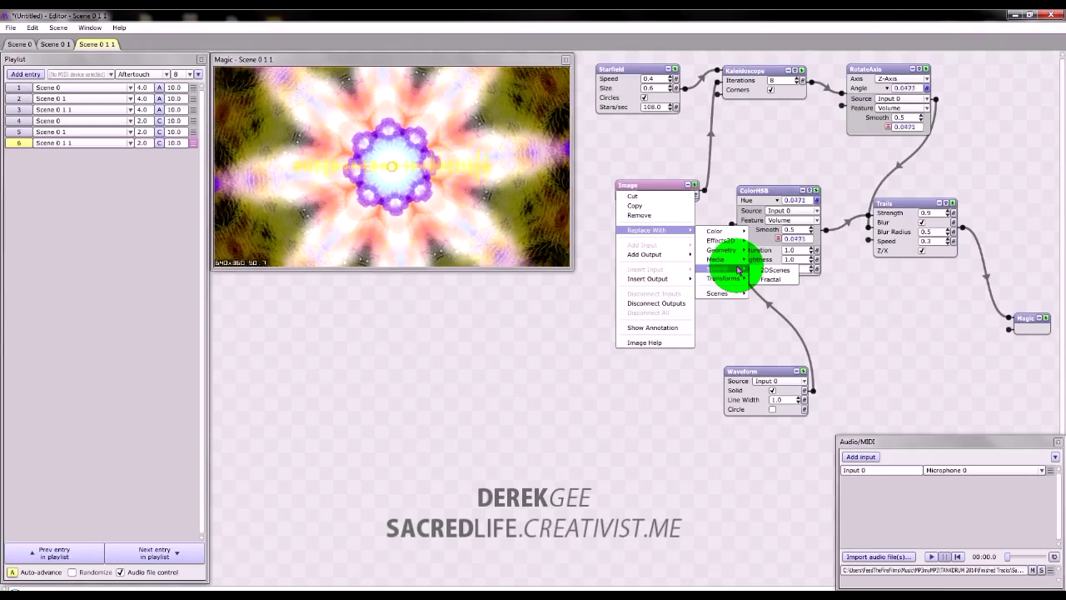
left_click_drag(738, 269, 598, 276)
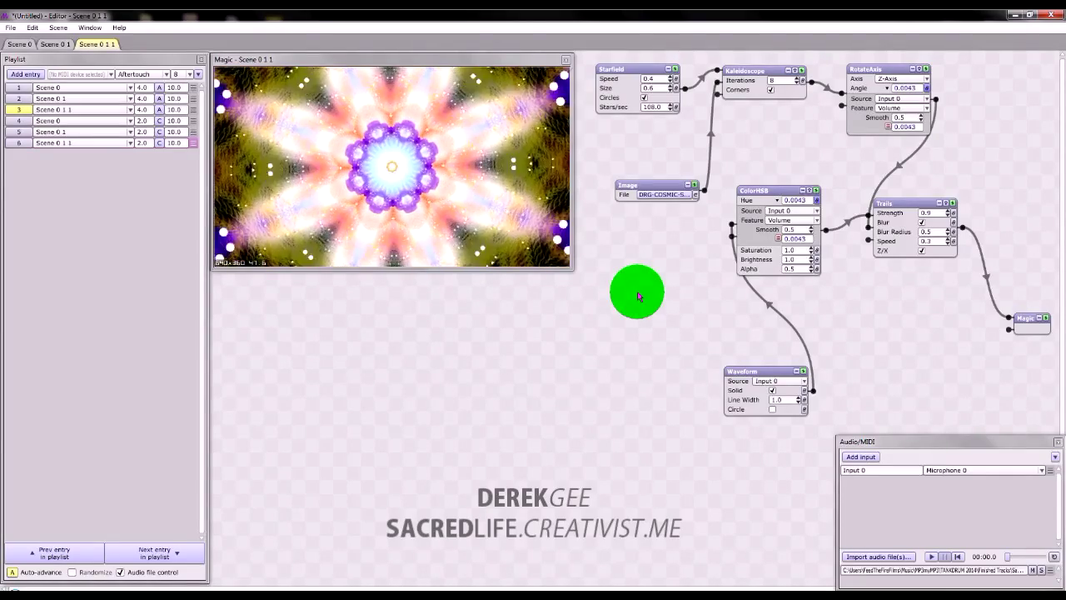
Switch the Input 0 source from the microphone to the first SacredLife - Ong Namo mp3 channel, play the track and pause it.
left_click(957, 470)
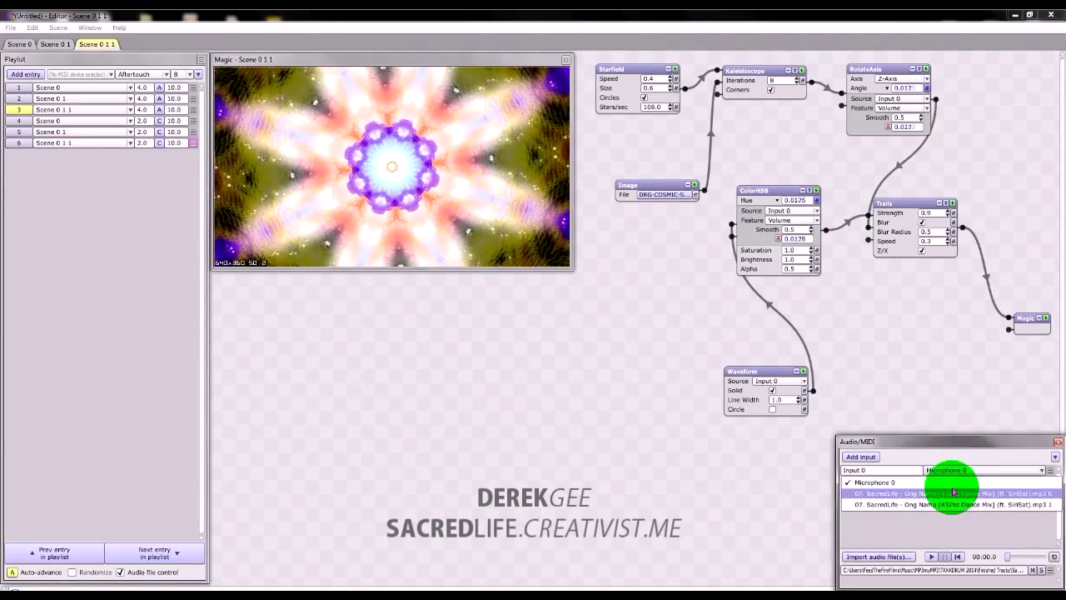
left_click(953, 493)
left_click(945, 556)
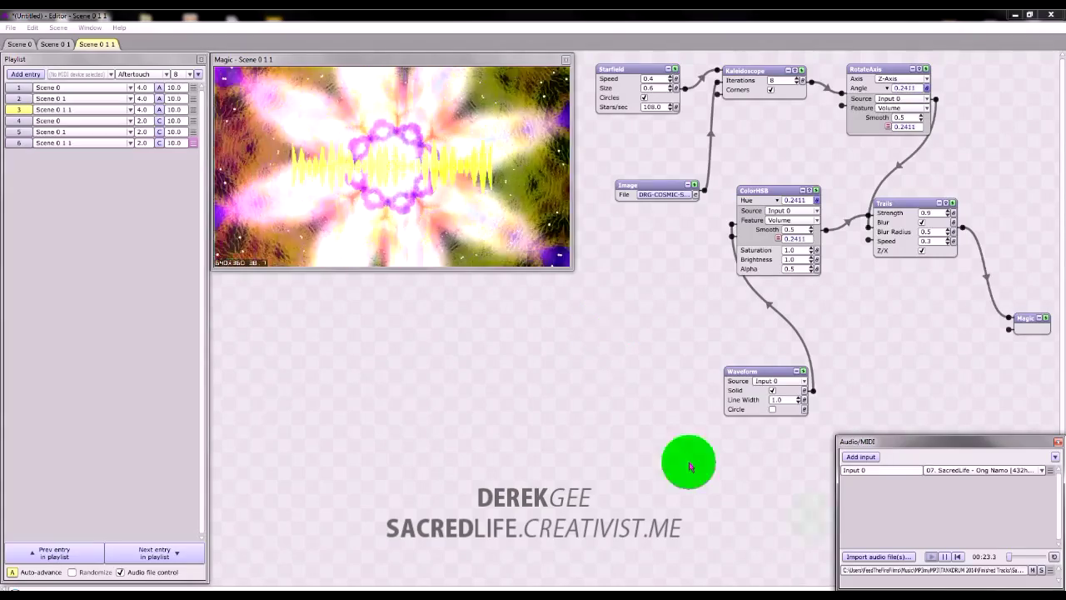
left_click(946, 557)
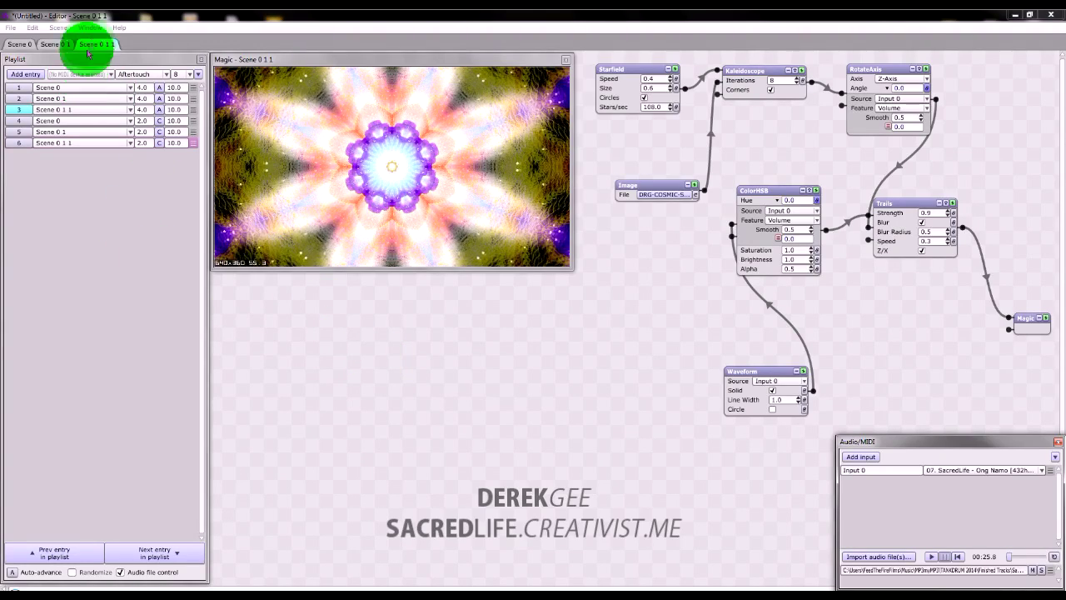
left_click(57, 28)
left_click(37, 29)
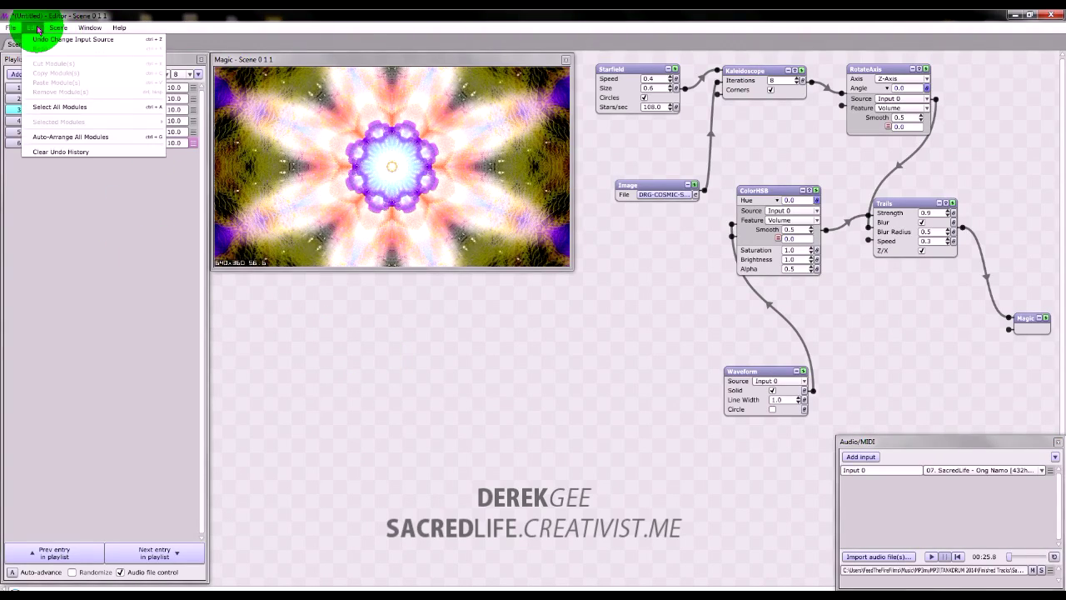
left_click(155, 27)
left_click(440, 398)
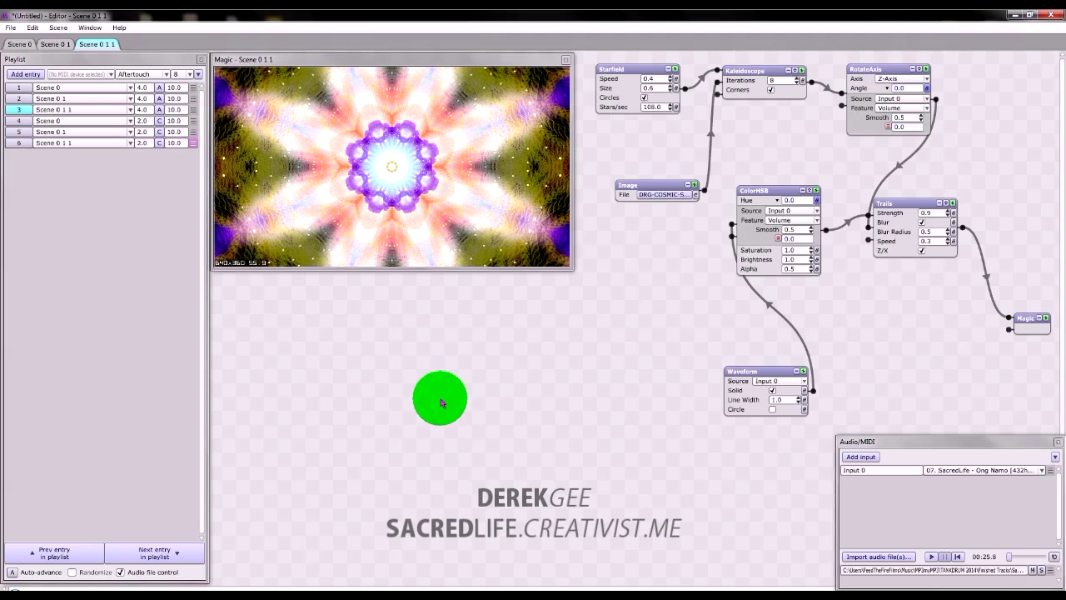
left_click(596, 386)
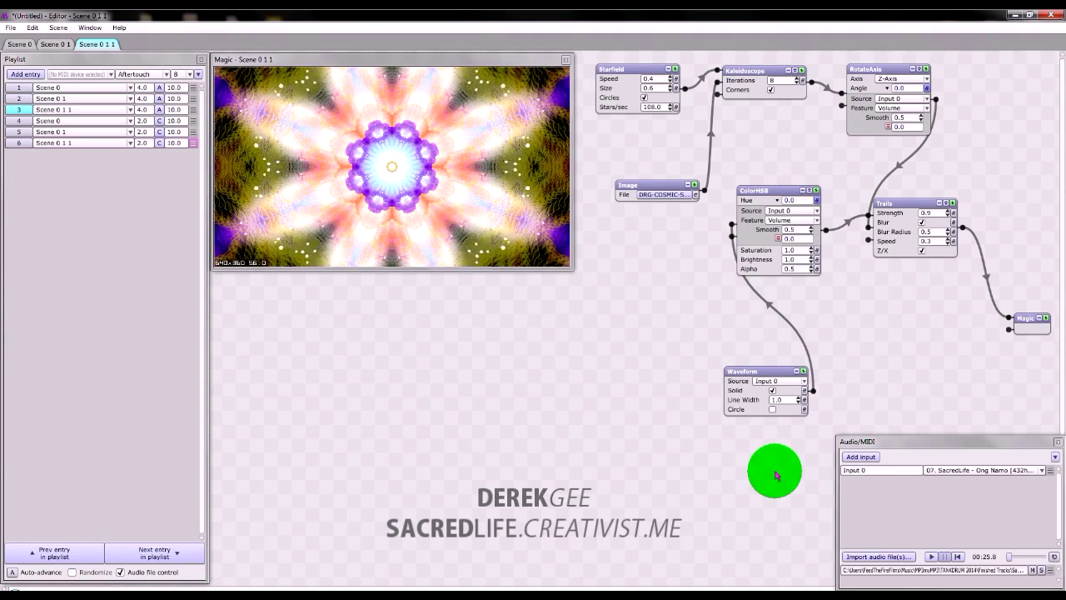
left_click_drag(776, 476, 617, 429)
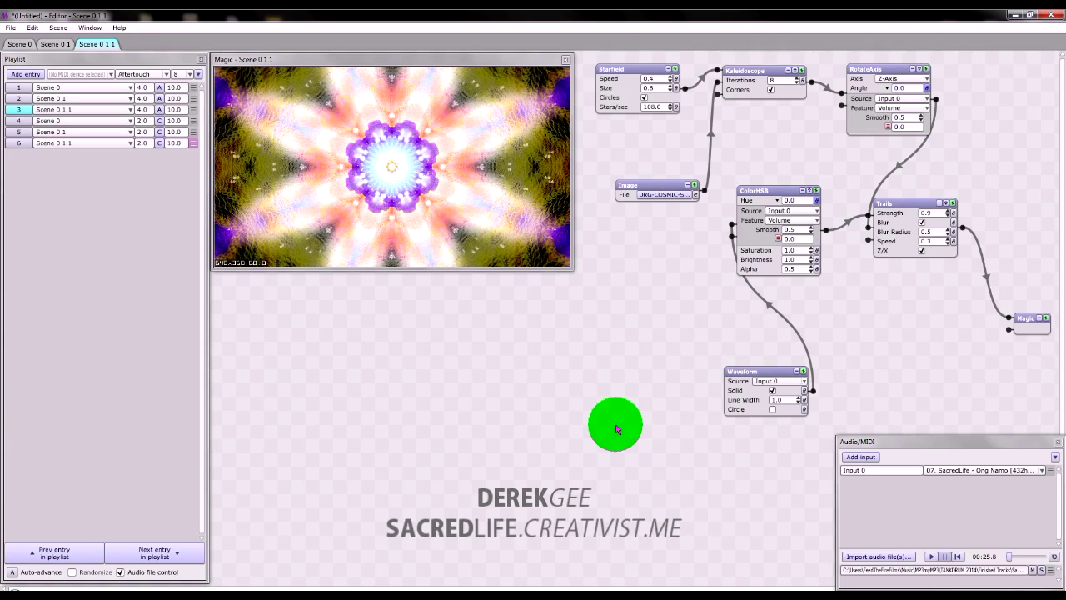
mouse_move(616, 429)
left_mouse_down()
mouse_move(525, 405)
mouse_move(564, 340)
mouse_move(522, 329)
mouse_move(630, 283)
mouse_move(562, 283)
mouse_move(584, 278)
left_mouse_up()
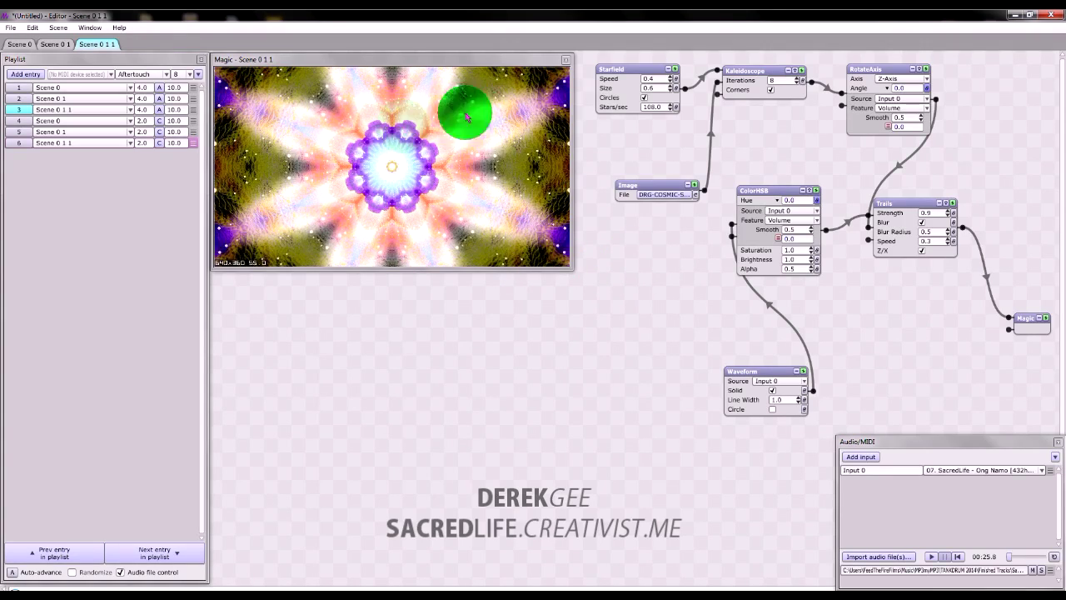
mouse_move(468, 117)
left_mouse_down()
mouse_move(600, 173)
mouse_move(597, 211)
mouse_move(633, 242)
mouse_move(637, 267)
left_mouse_up()
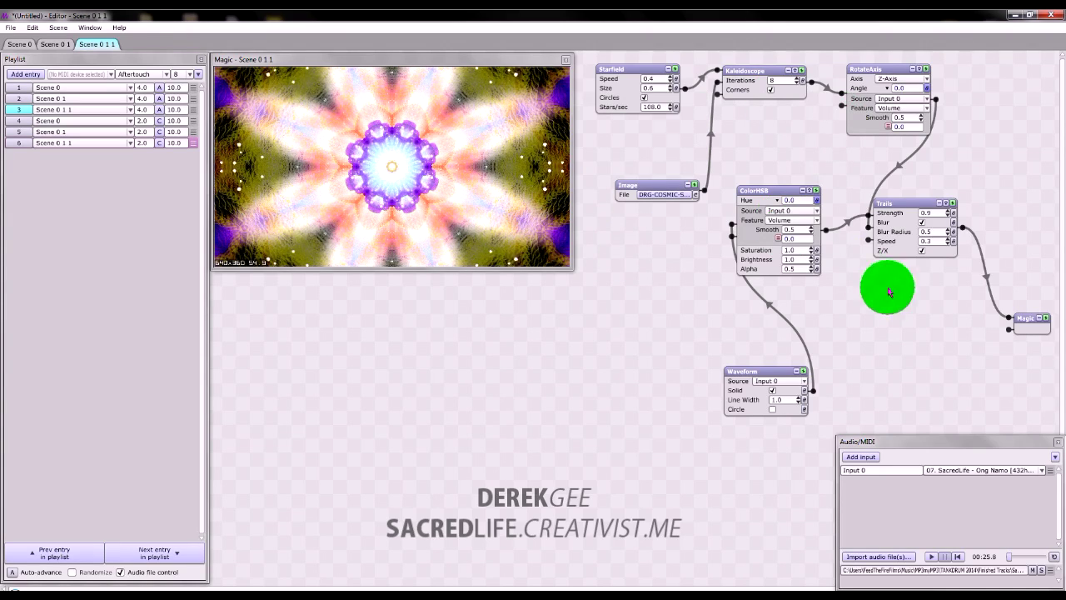
left_click_drag(889, 292, 618, 332)
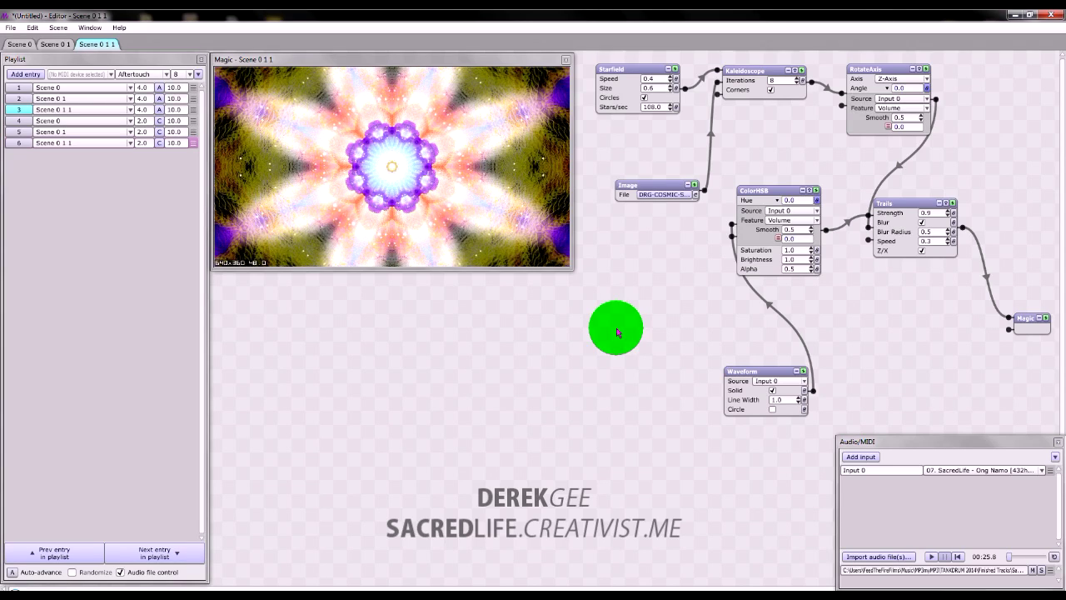